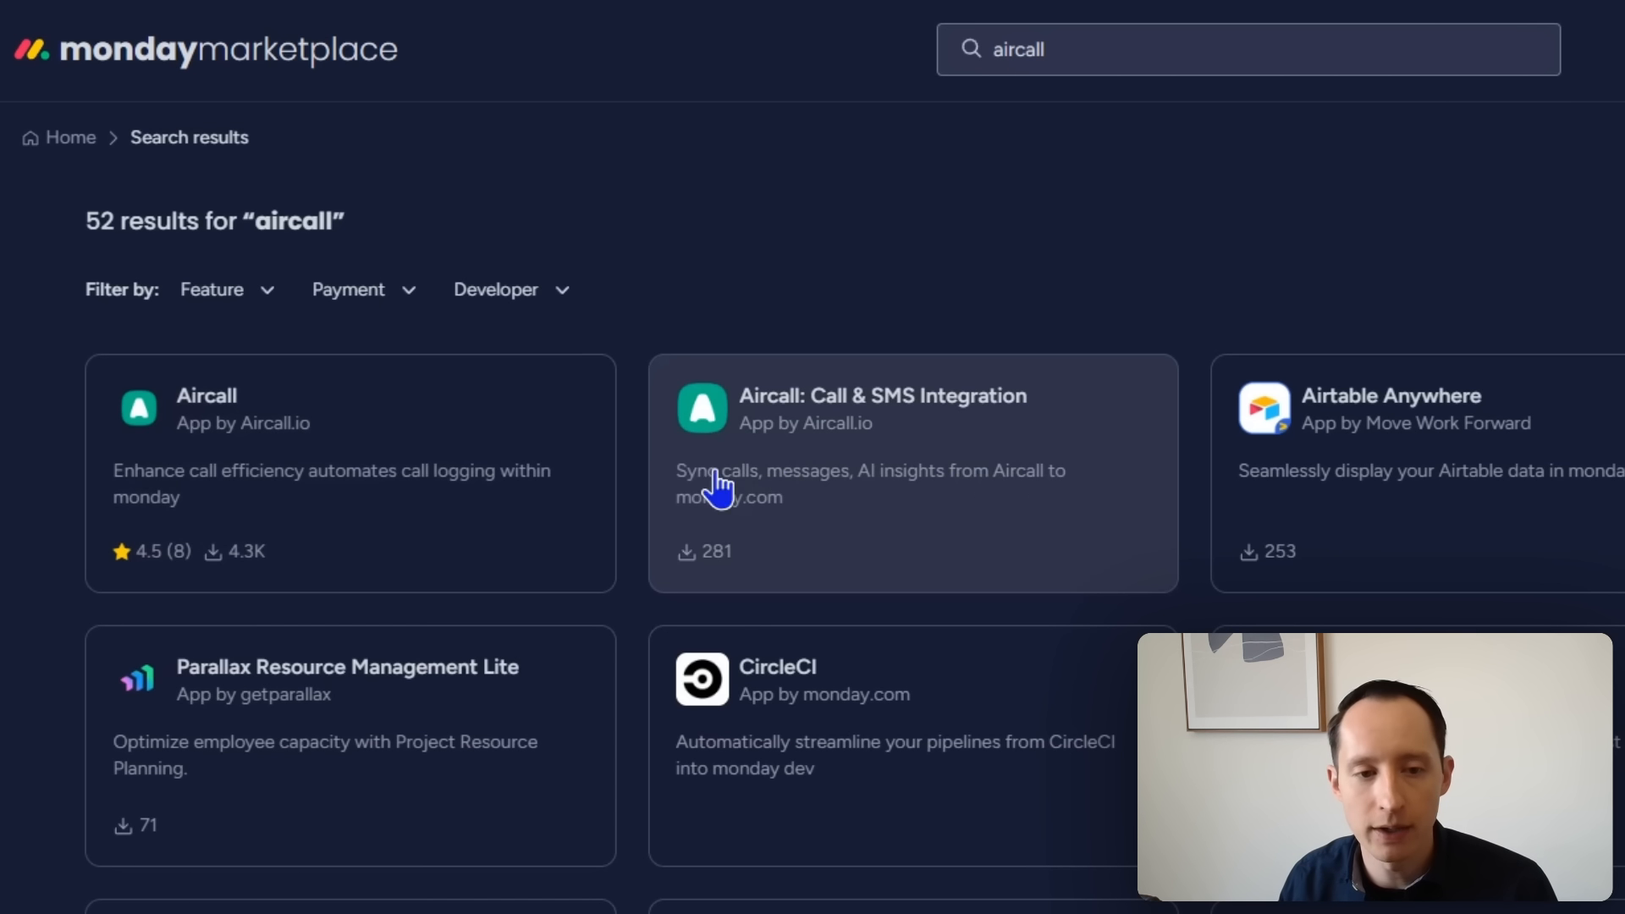
- Install the Aircall: Call & SMS Integration app from the marketplace for all workspaces
{"action": "left_click", "coordinate": [985, 489]}
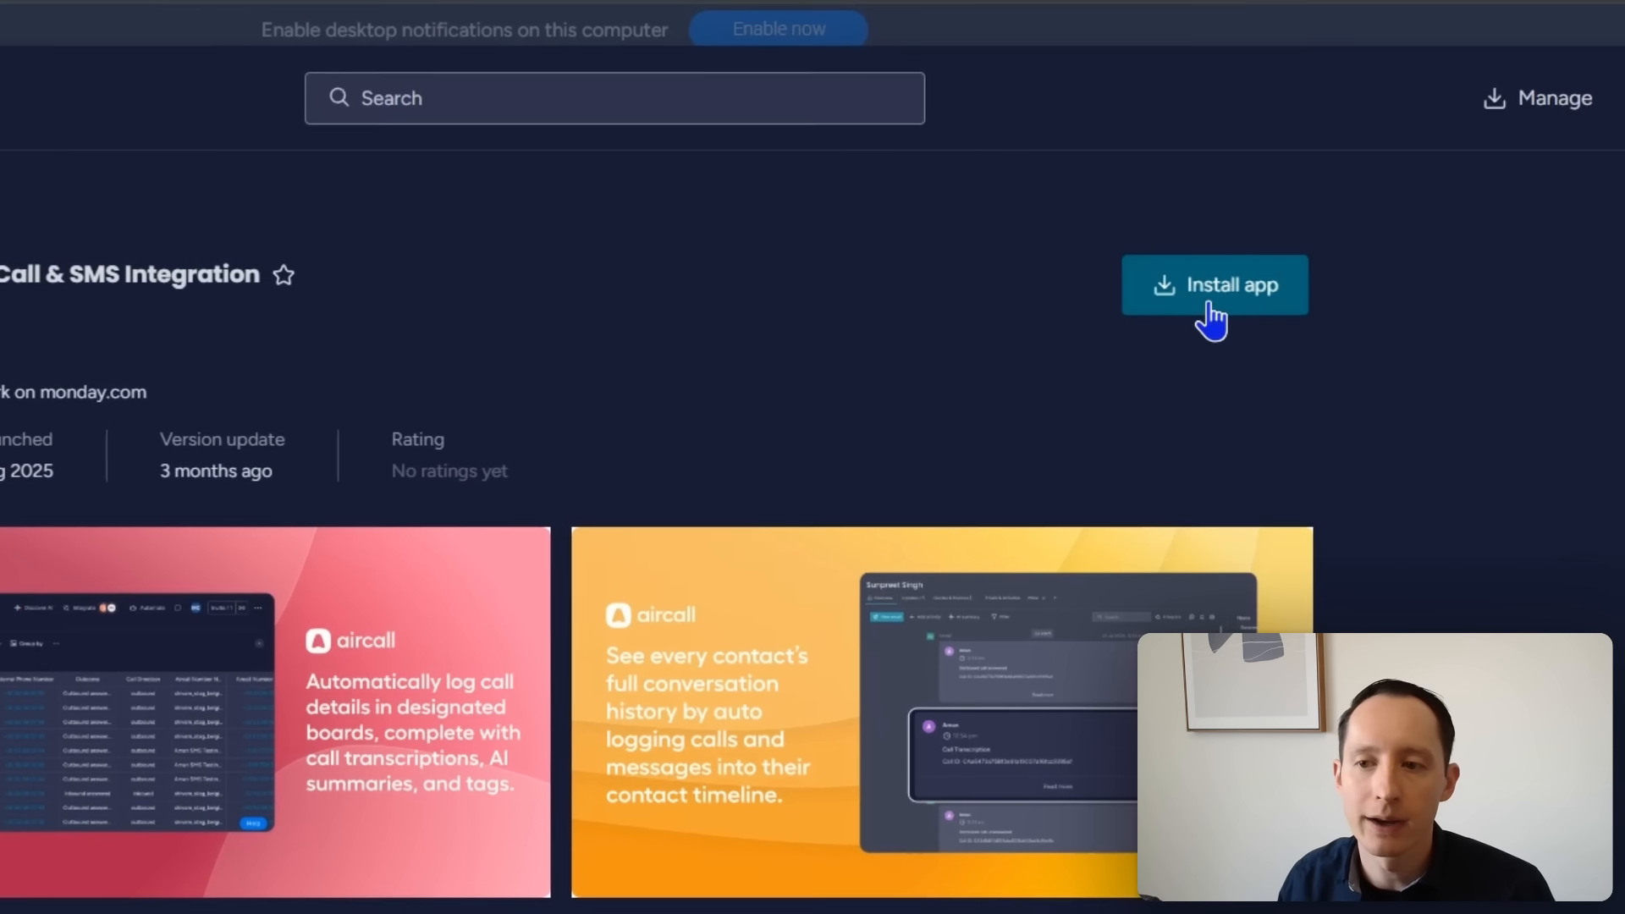
{"action": "left_click", "coordinate": [1215, 269]}
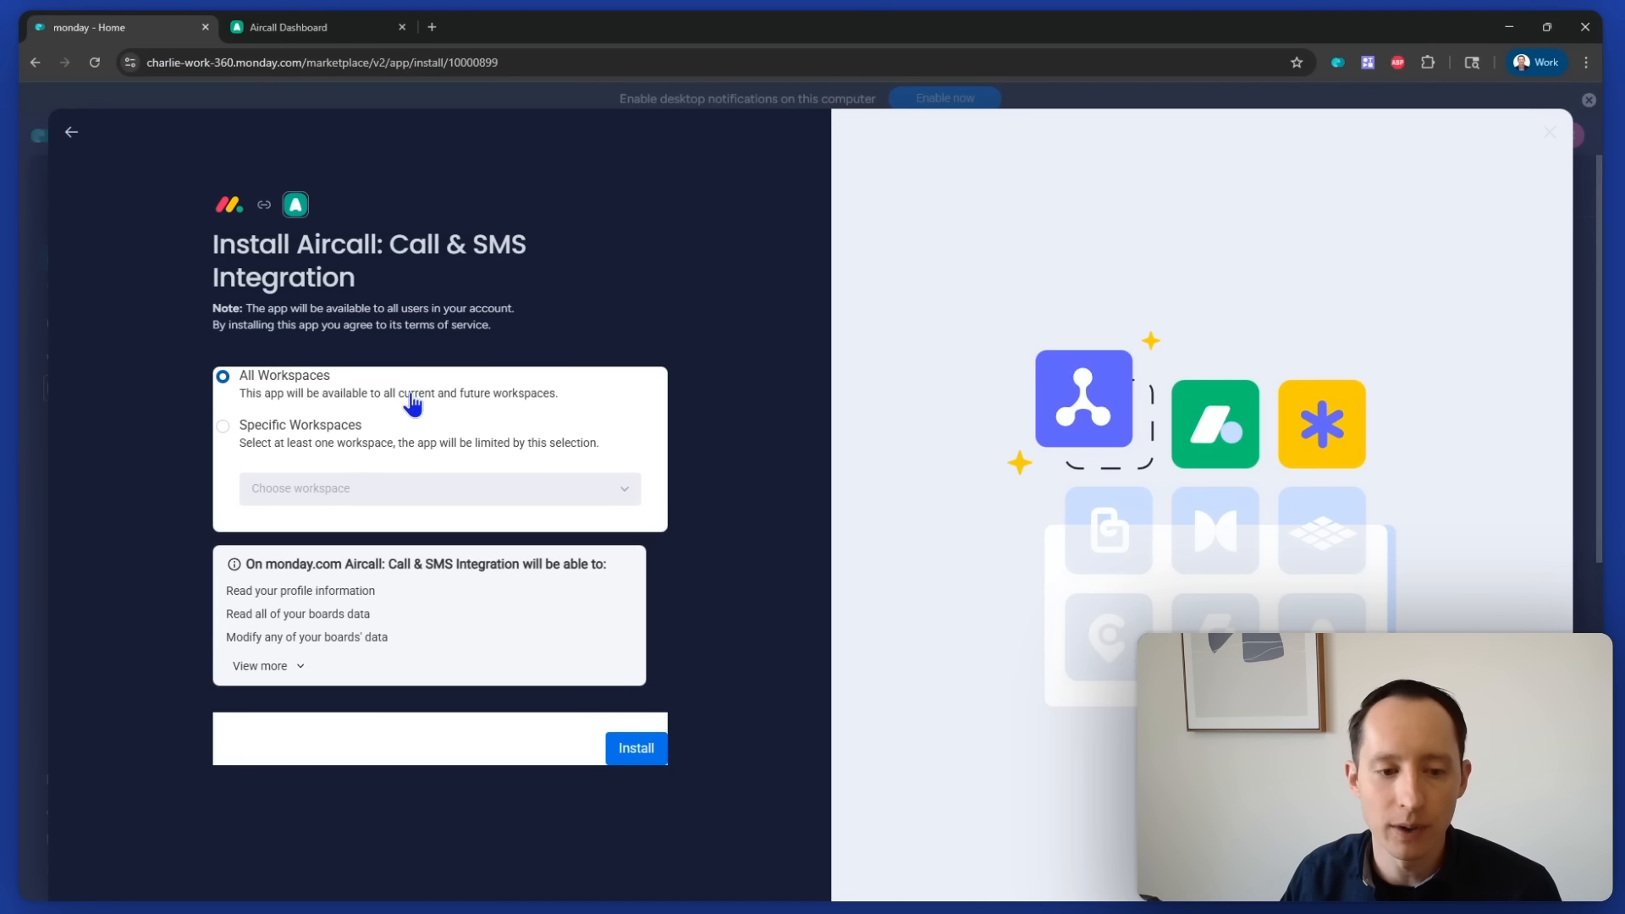
{"action": "left_click", "coordinate": [655, 764]}
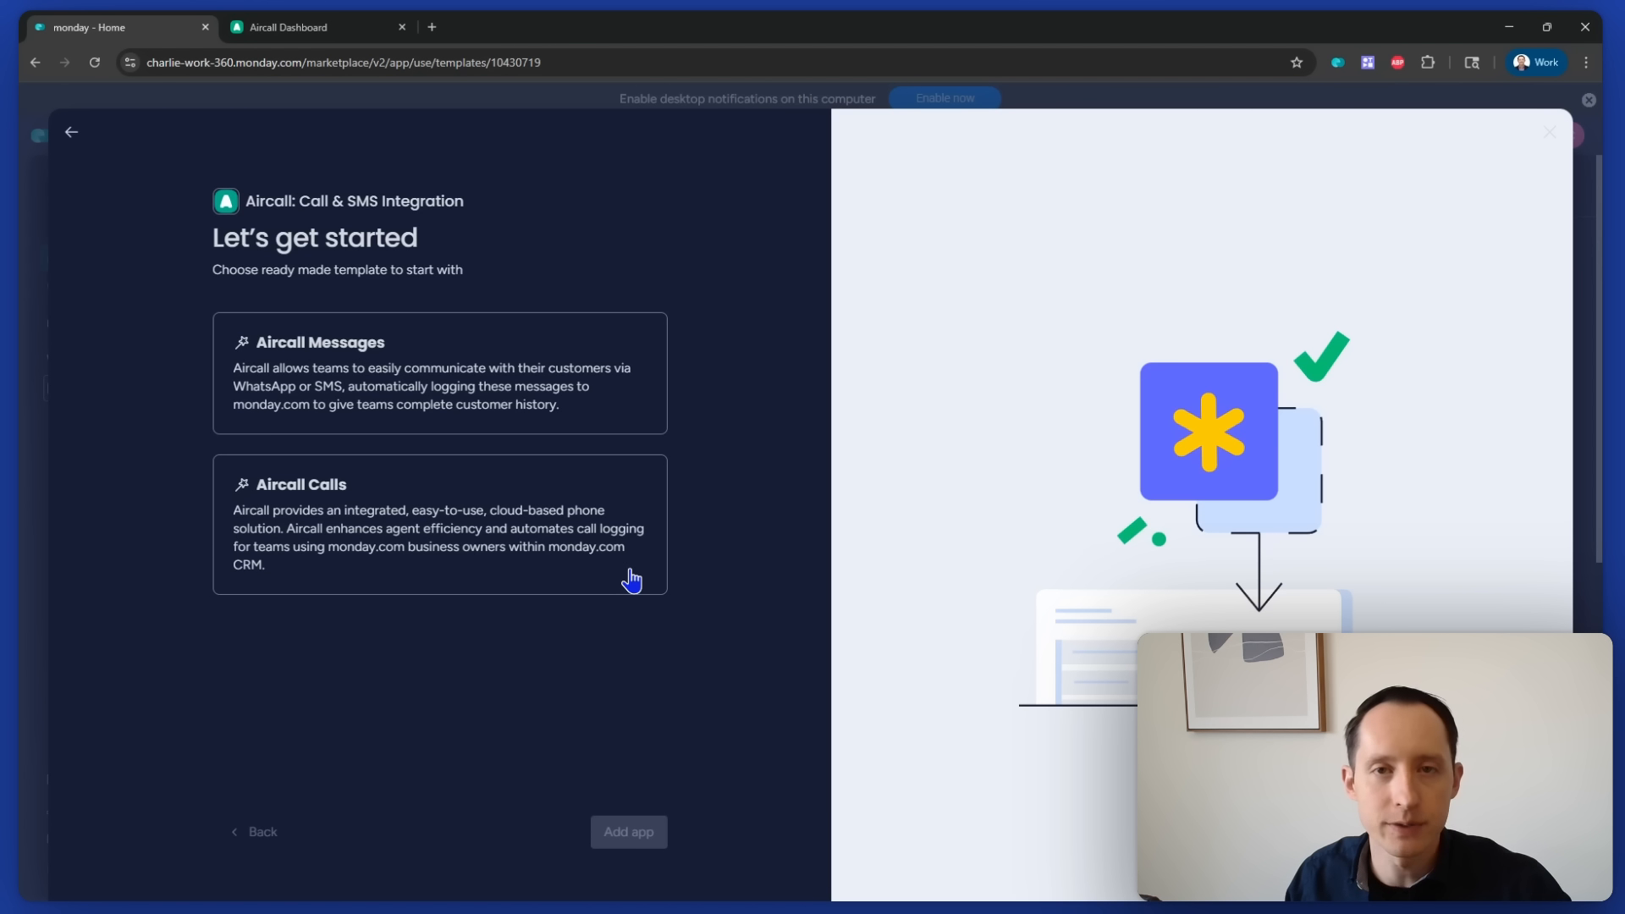
- Add the Aircall Calls template to the 2025 CRM Demo workspace and read through its Getting Started guide
{"action": "left_click", "coordinate": [631, 581]}
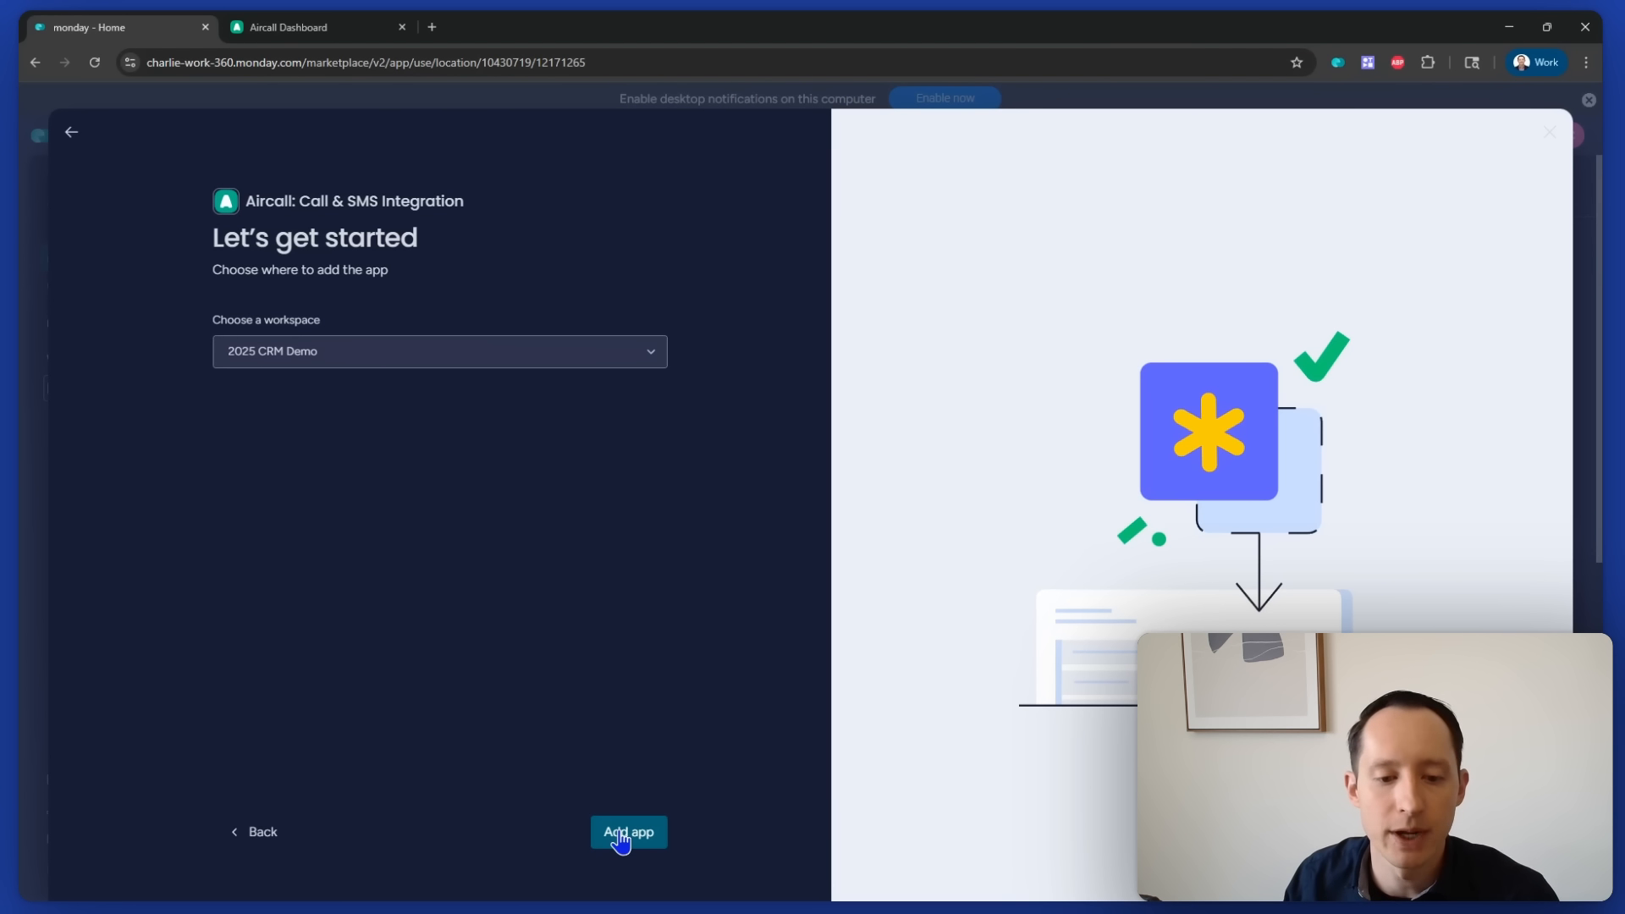
{"action": "left_click", "coordinate": [621, 834]}
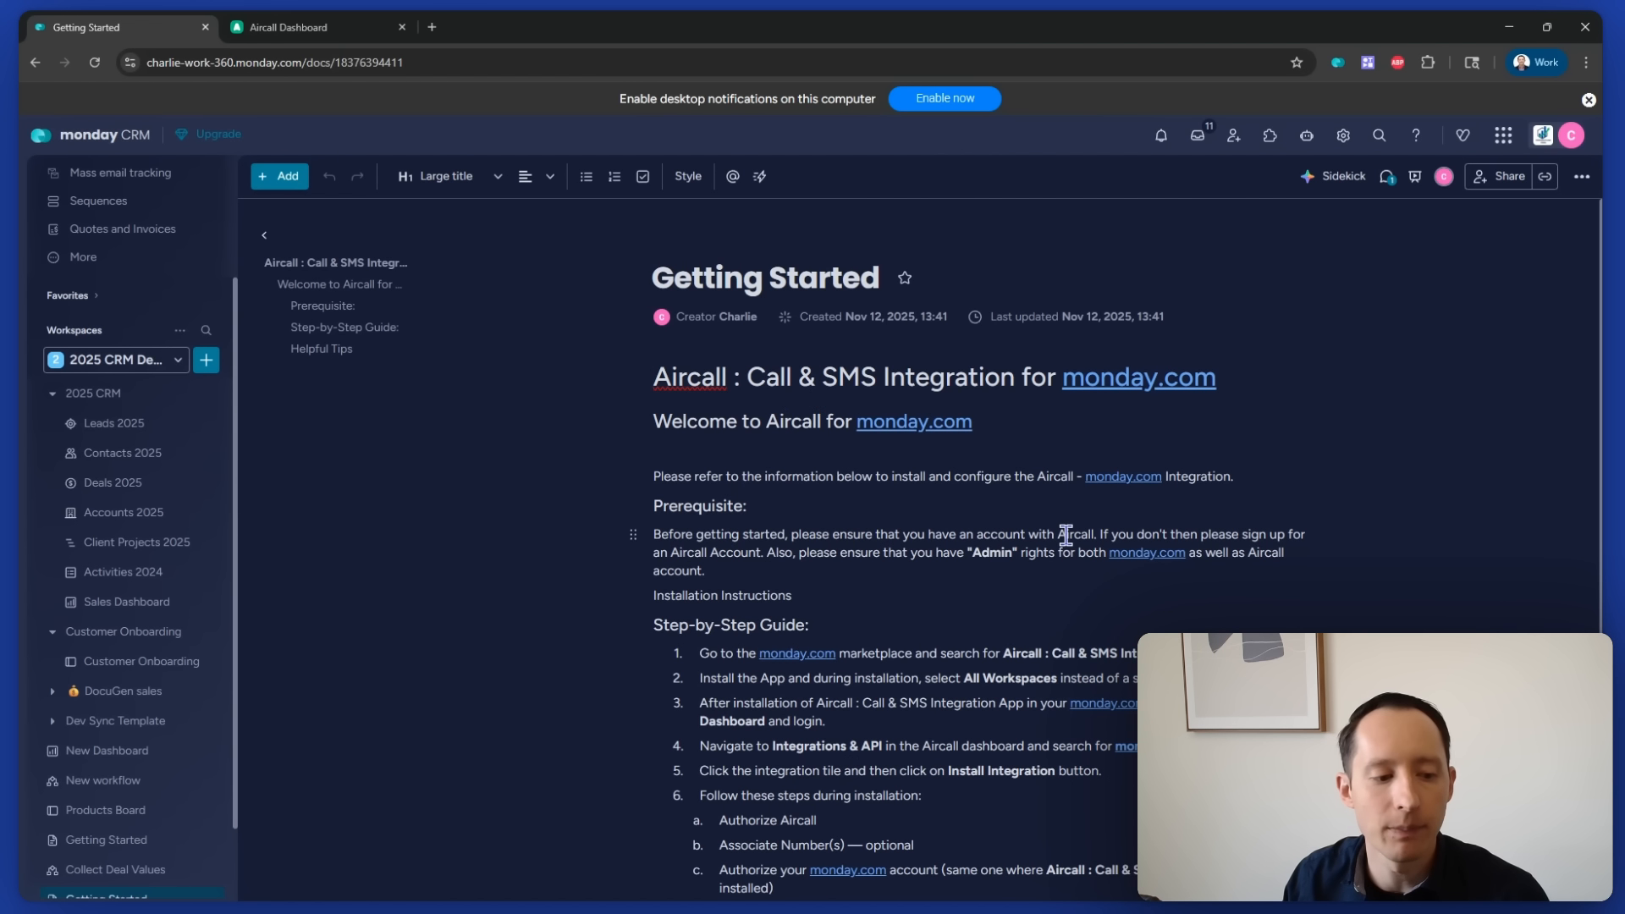
{"action": "scroll", "coordinate": [1065, 542], "scroll_direction": "down", "scroll_amount": 1}
{"action": "scroll", "coordinate": [1065, 546], "scroll_direction": "up", "scroll_amount": 1}
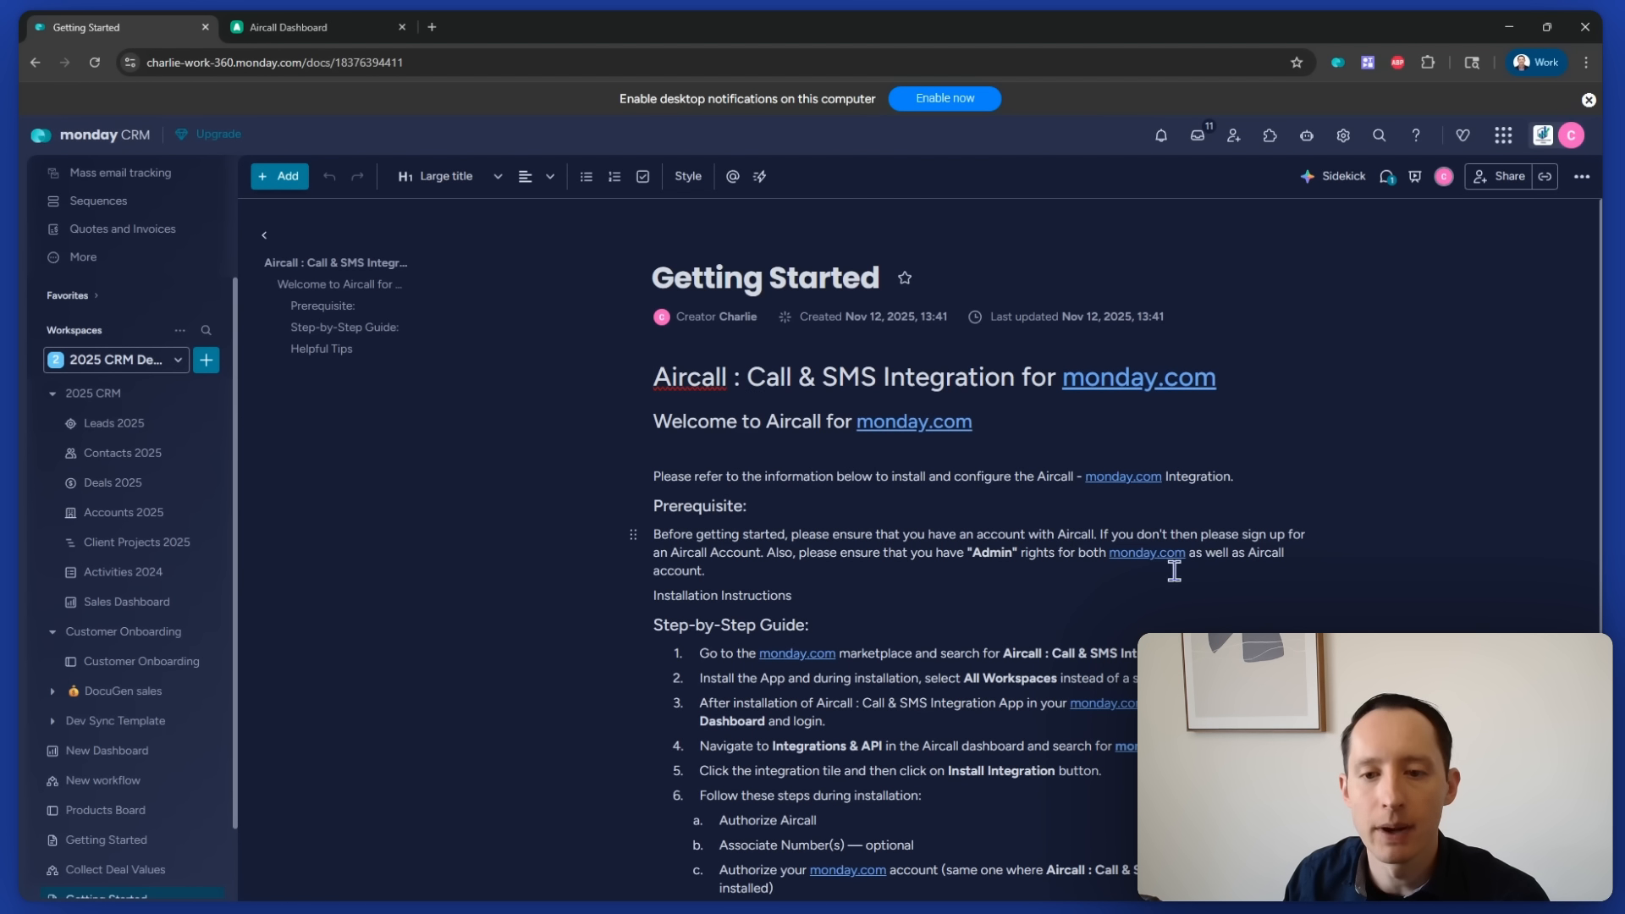
{"action": "scroll", "coordinate": [1304, 586], "scroll_direction": "down", "scroll_amount": 1}
{"action": "scroll", "coordinate": [1304, 586], "scroll_direction": "down", "scroll_amount": 2}
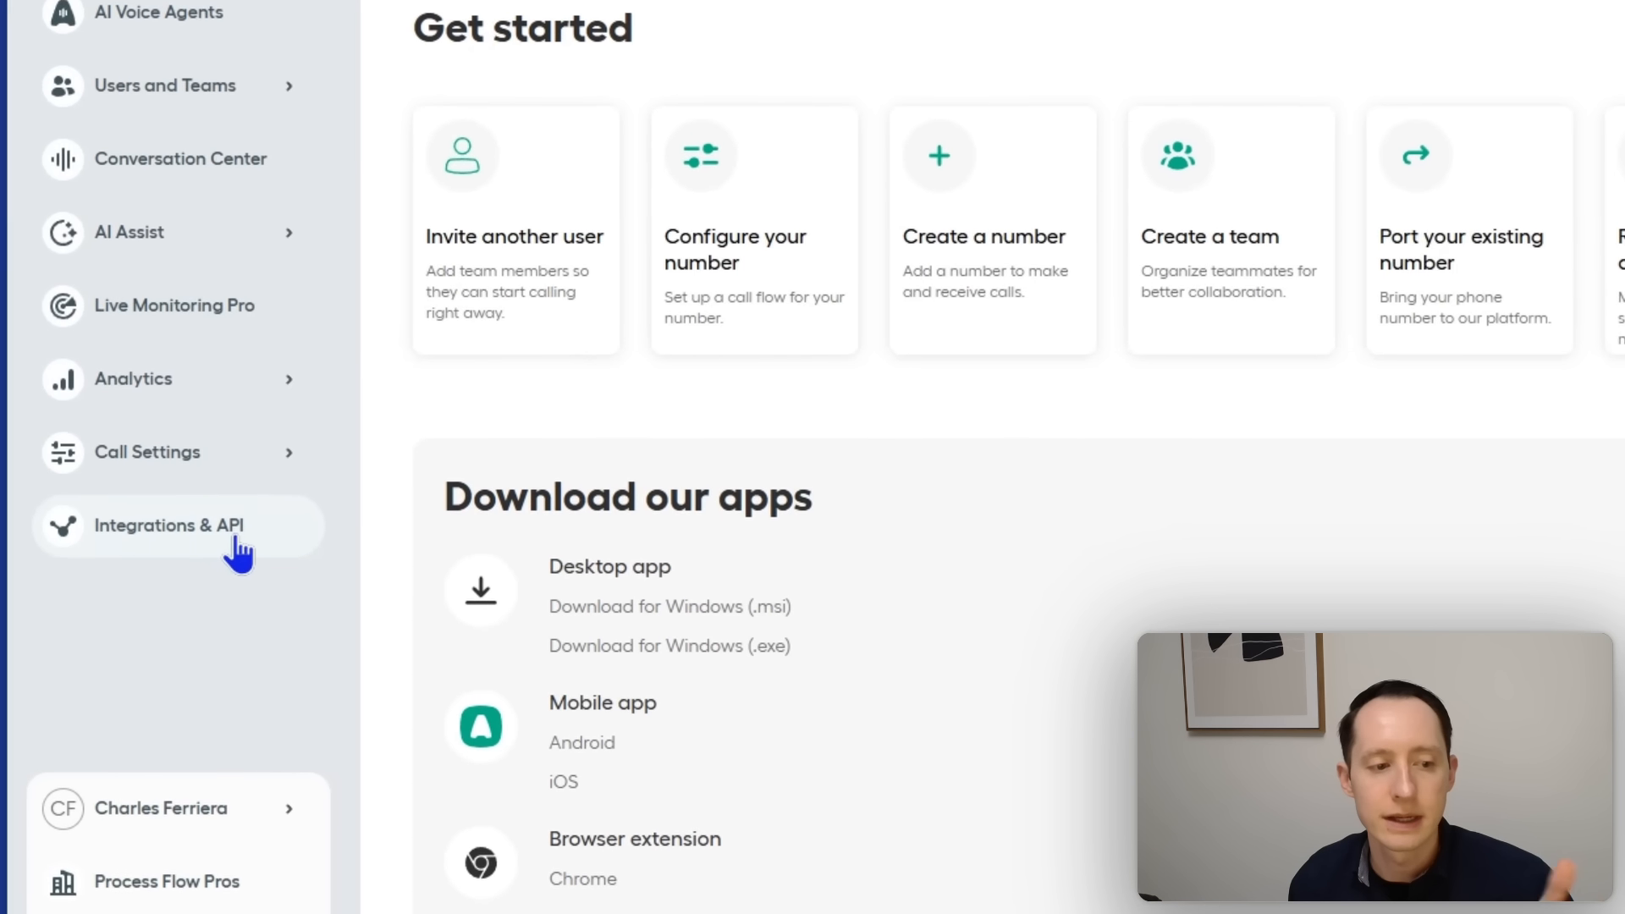
- Switch to the Aircall dashboard, search its integrations for monday.com, and install monday.com V2, authorizing its access to call information
{"action": "left_click", "coordinate": [238, 552]}
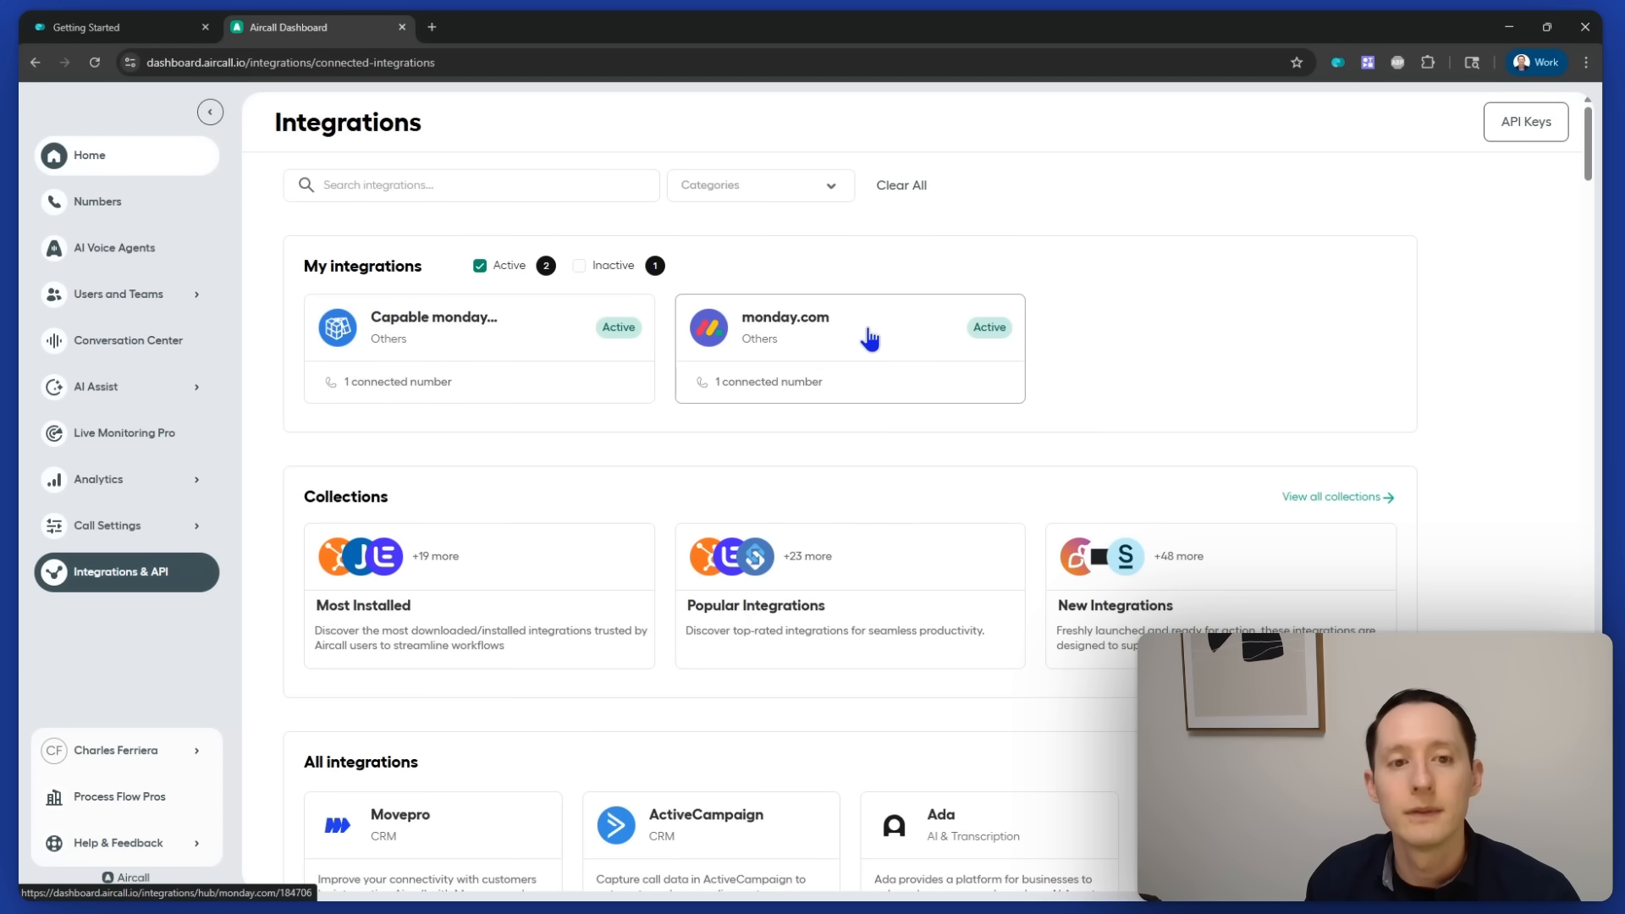
{"action": "left_click", "coordinate": [392, 184]}
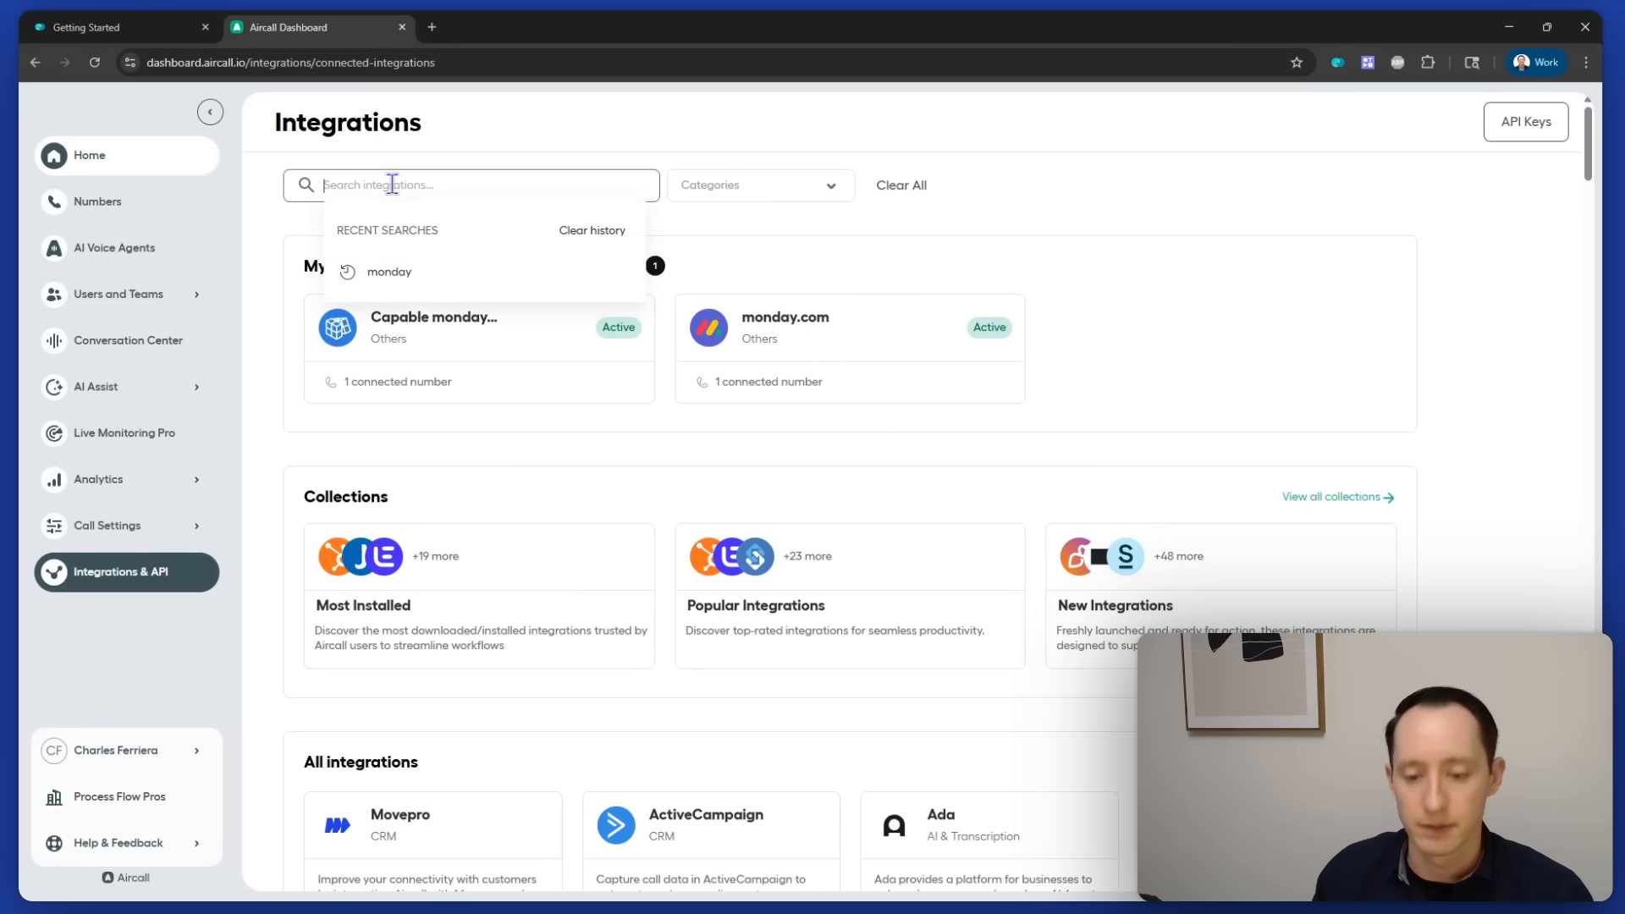
{"action": "type", "text": "monday.com"}
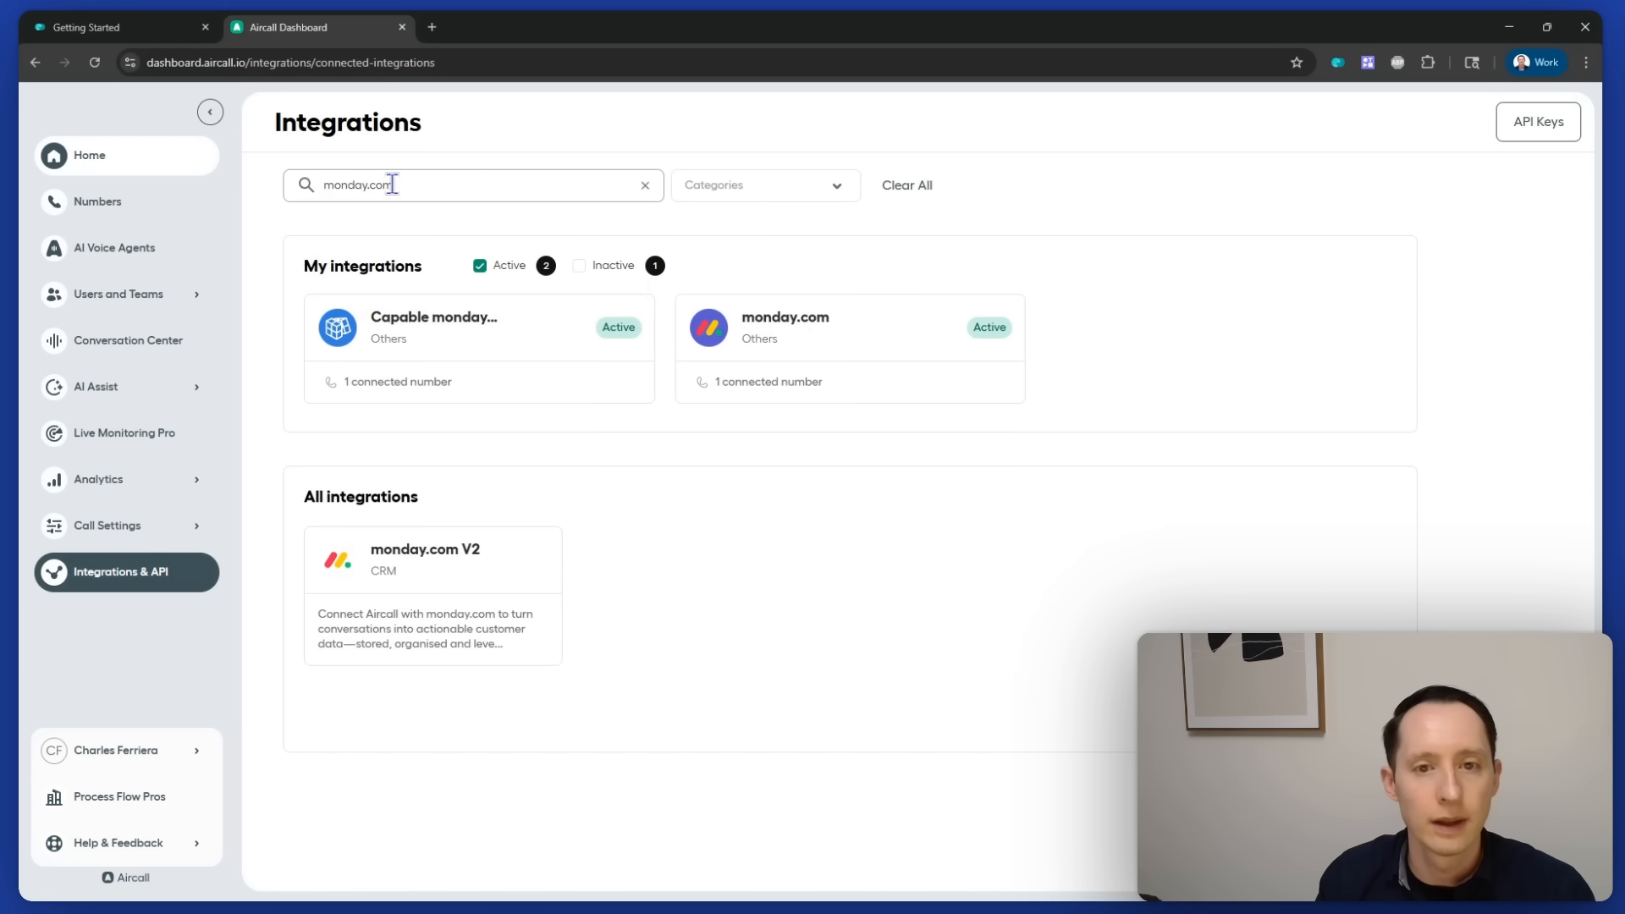
{"action": "left_click", "coordinate": [505, 615]}
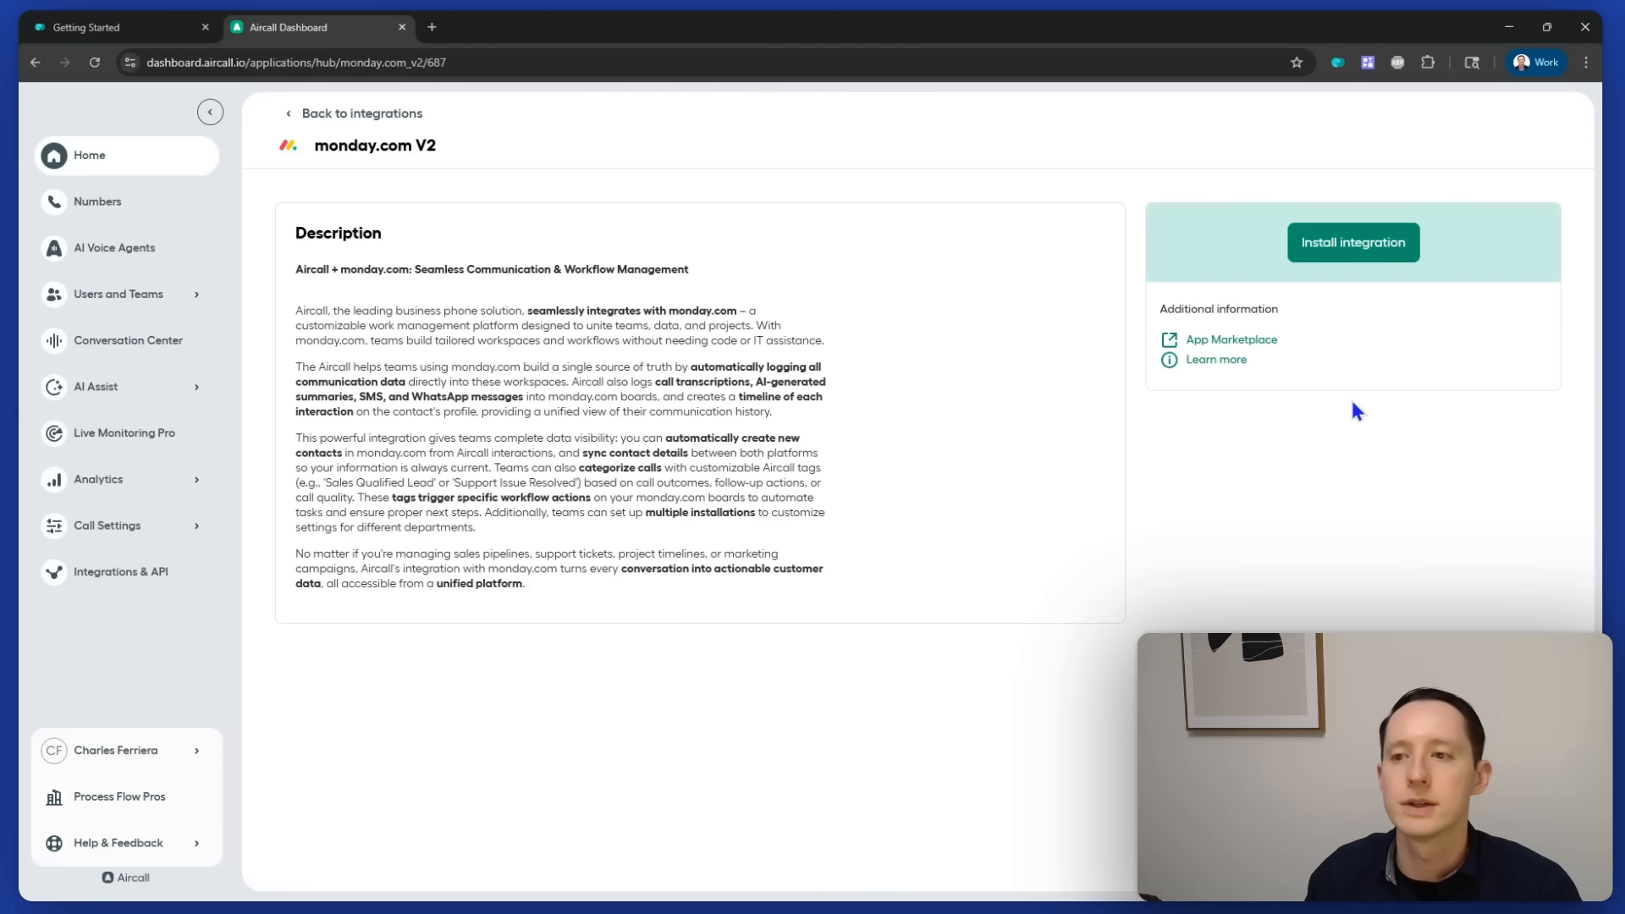
{"action": "left_click", "coordinate": [1392, 248]}
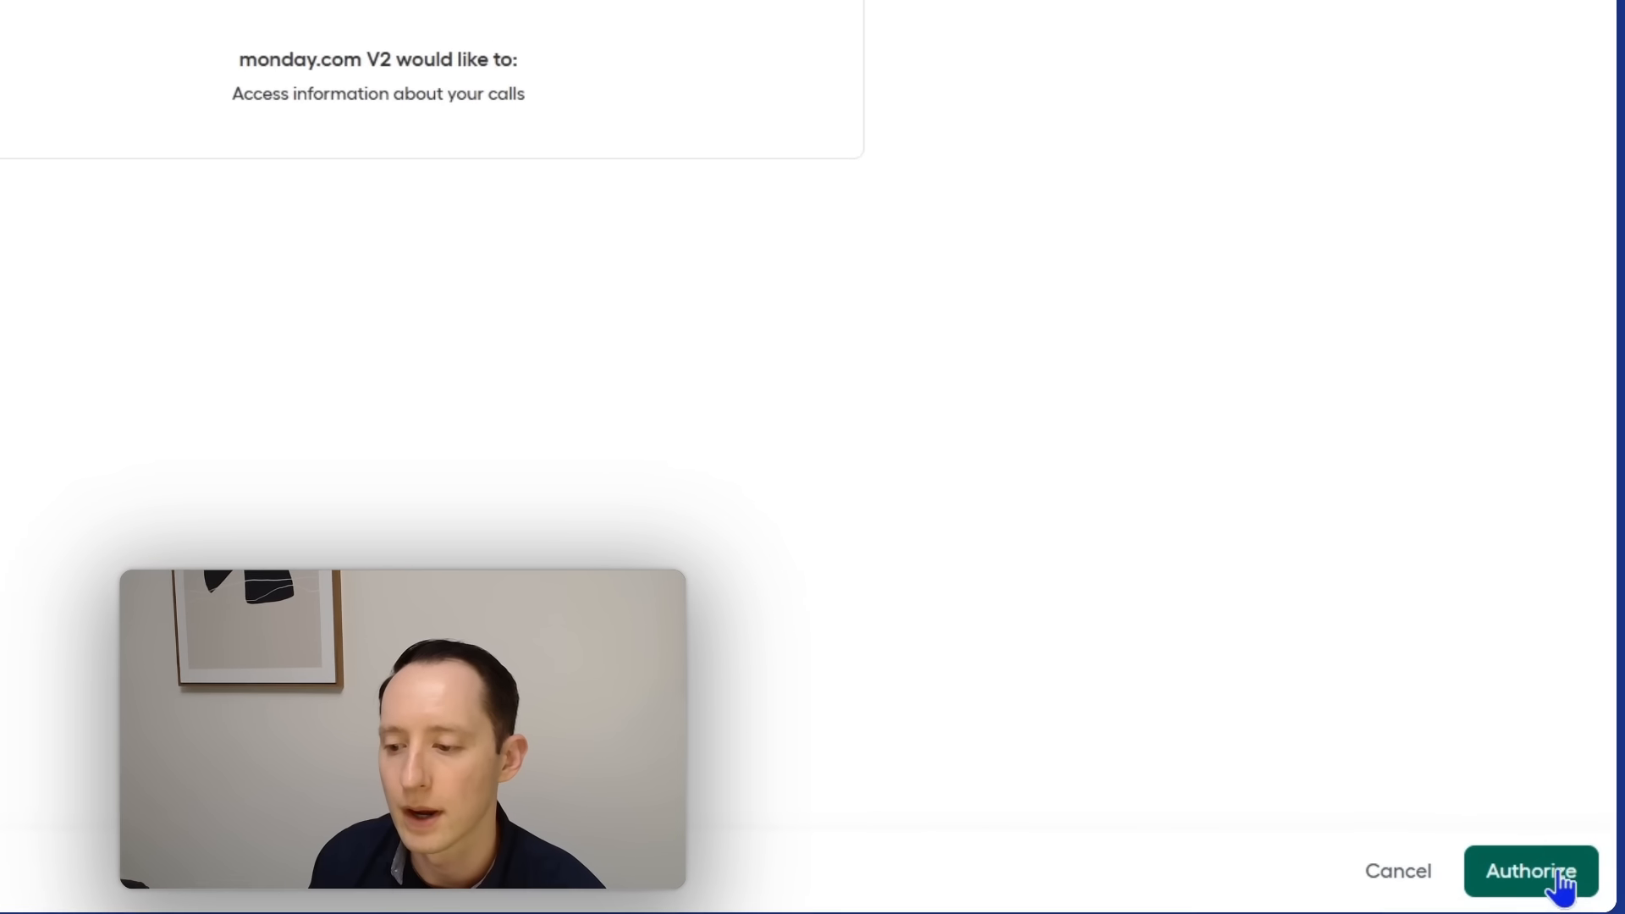
{"action": "left_click", "coordinate": [1562, 882]}
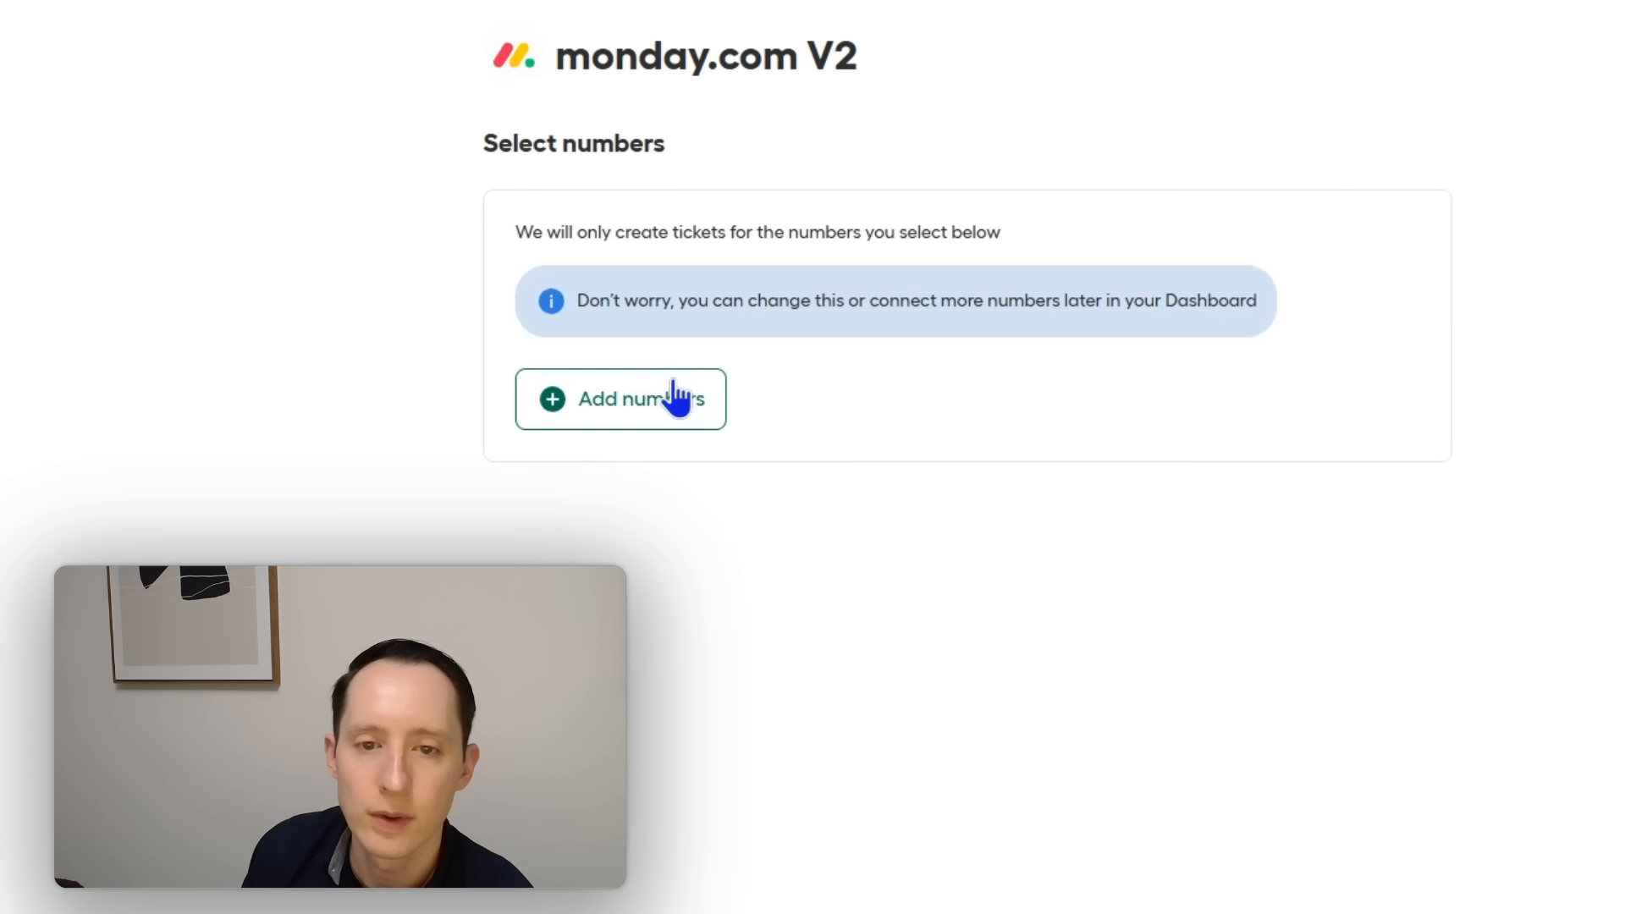
- Connect the available SMS / MMS phone number to monday.com V2 and authorize Aircall: Call & SMS Integration on monday.com
{"action": "left_click", "coordinate": [675, 398]}
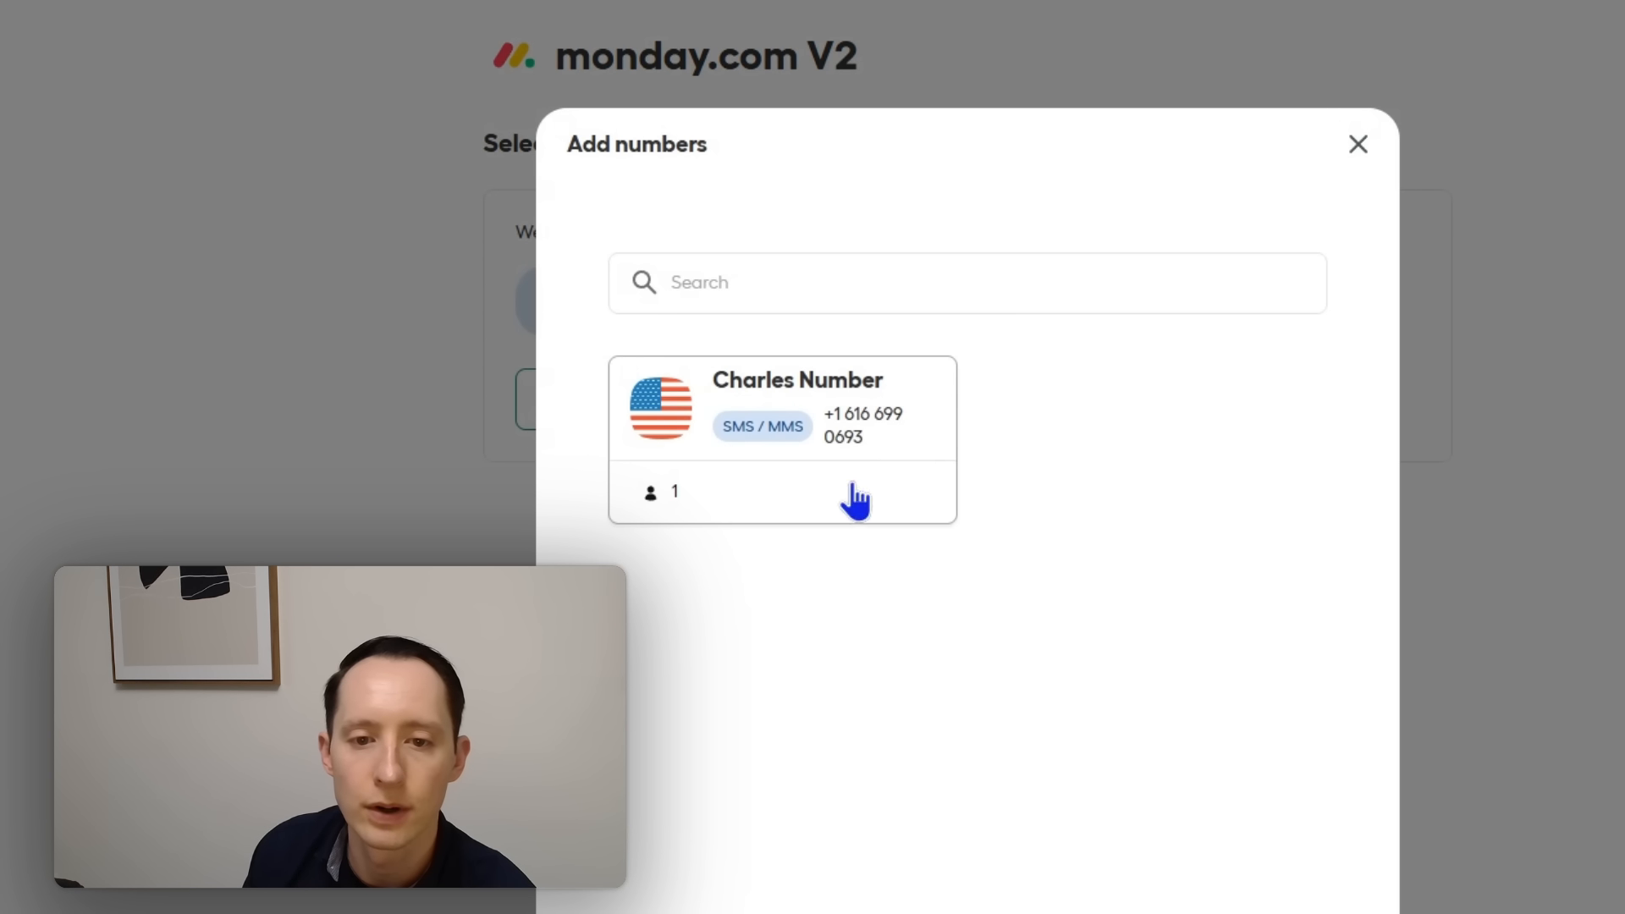
{"action": "left_click", "coordinate": [802, 423]}
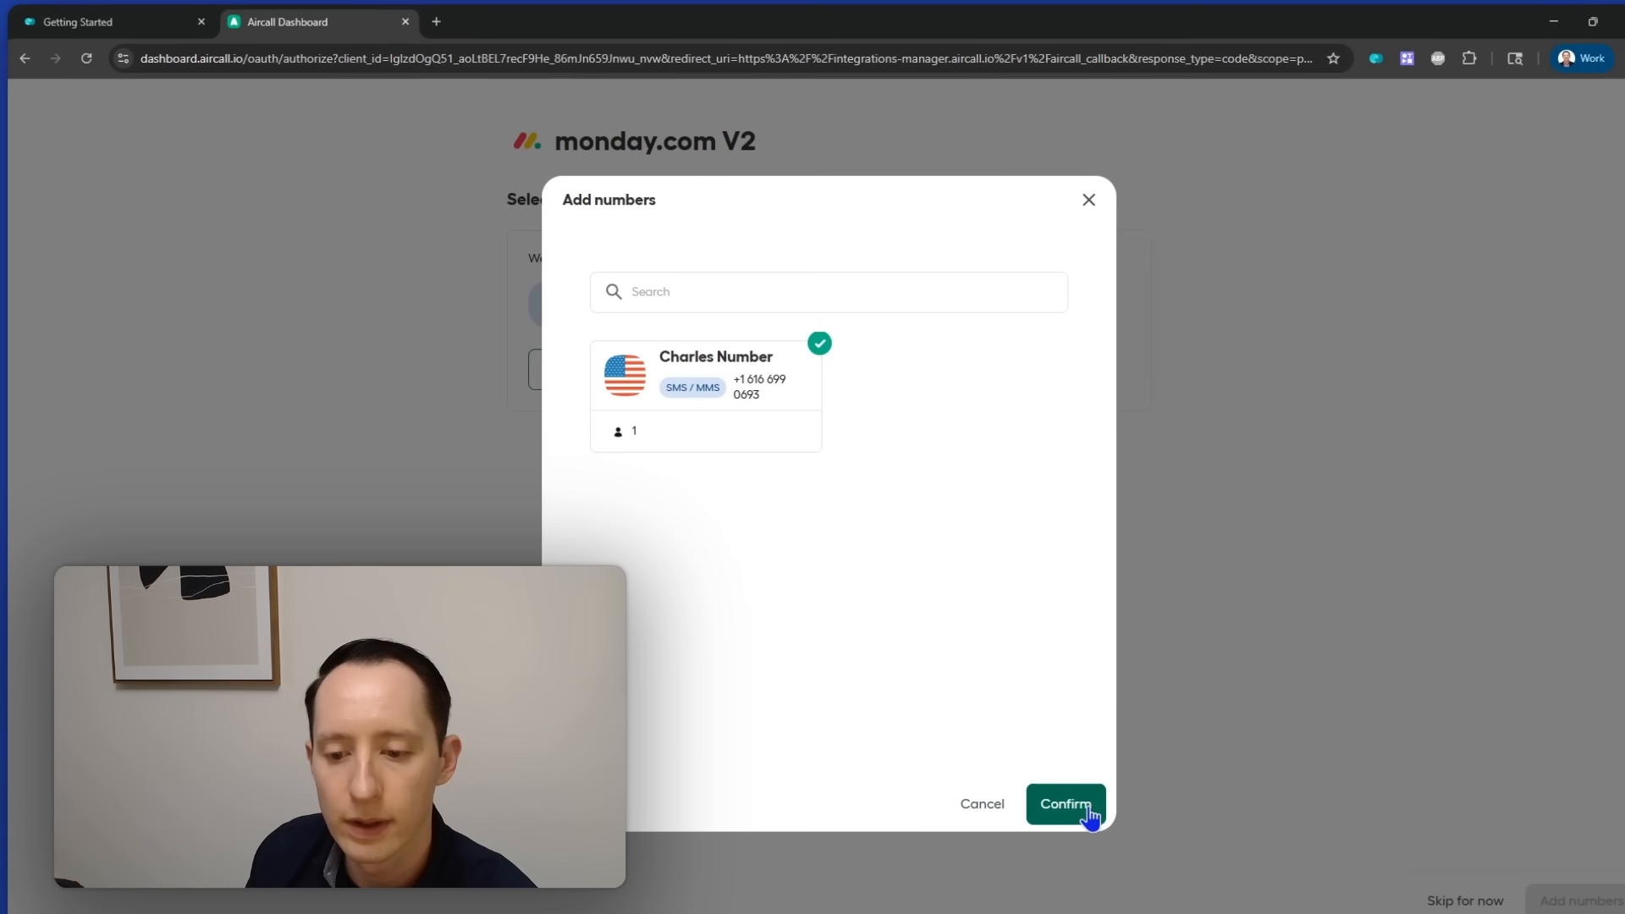
{"action": "left_click", "coordinate": [1089, 811]}
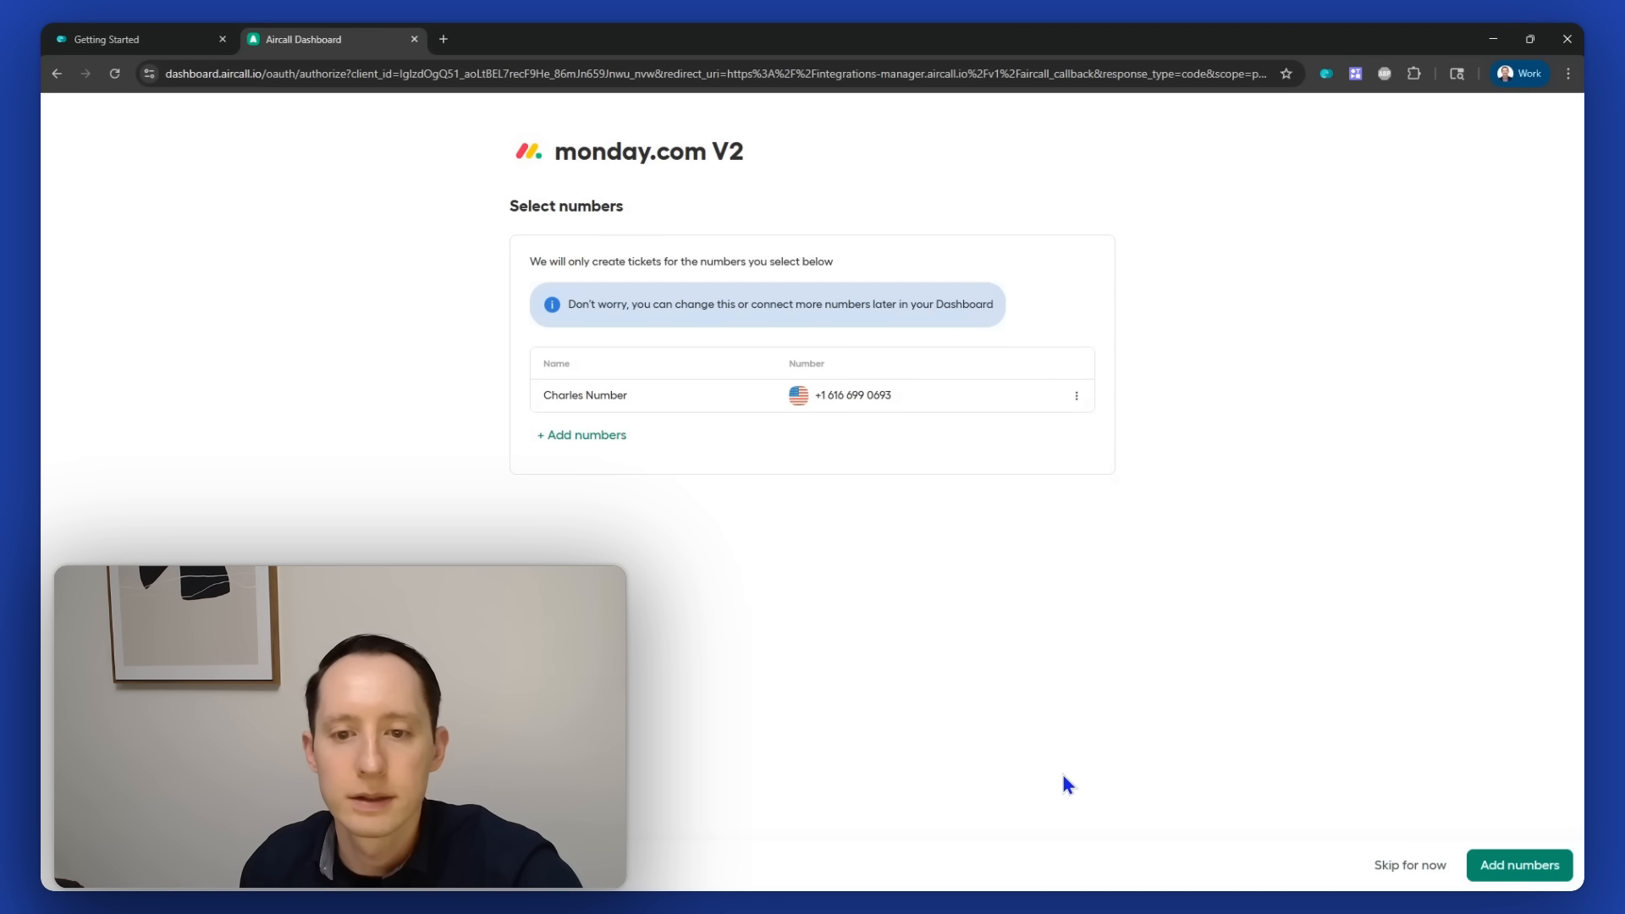
{"action": "left_click", "coordinate": [1524, 868]}
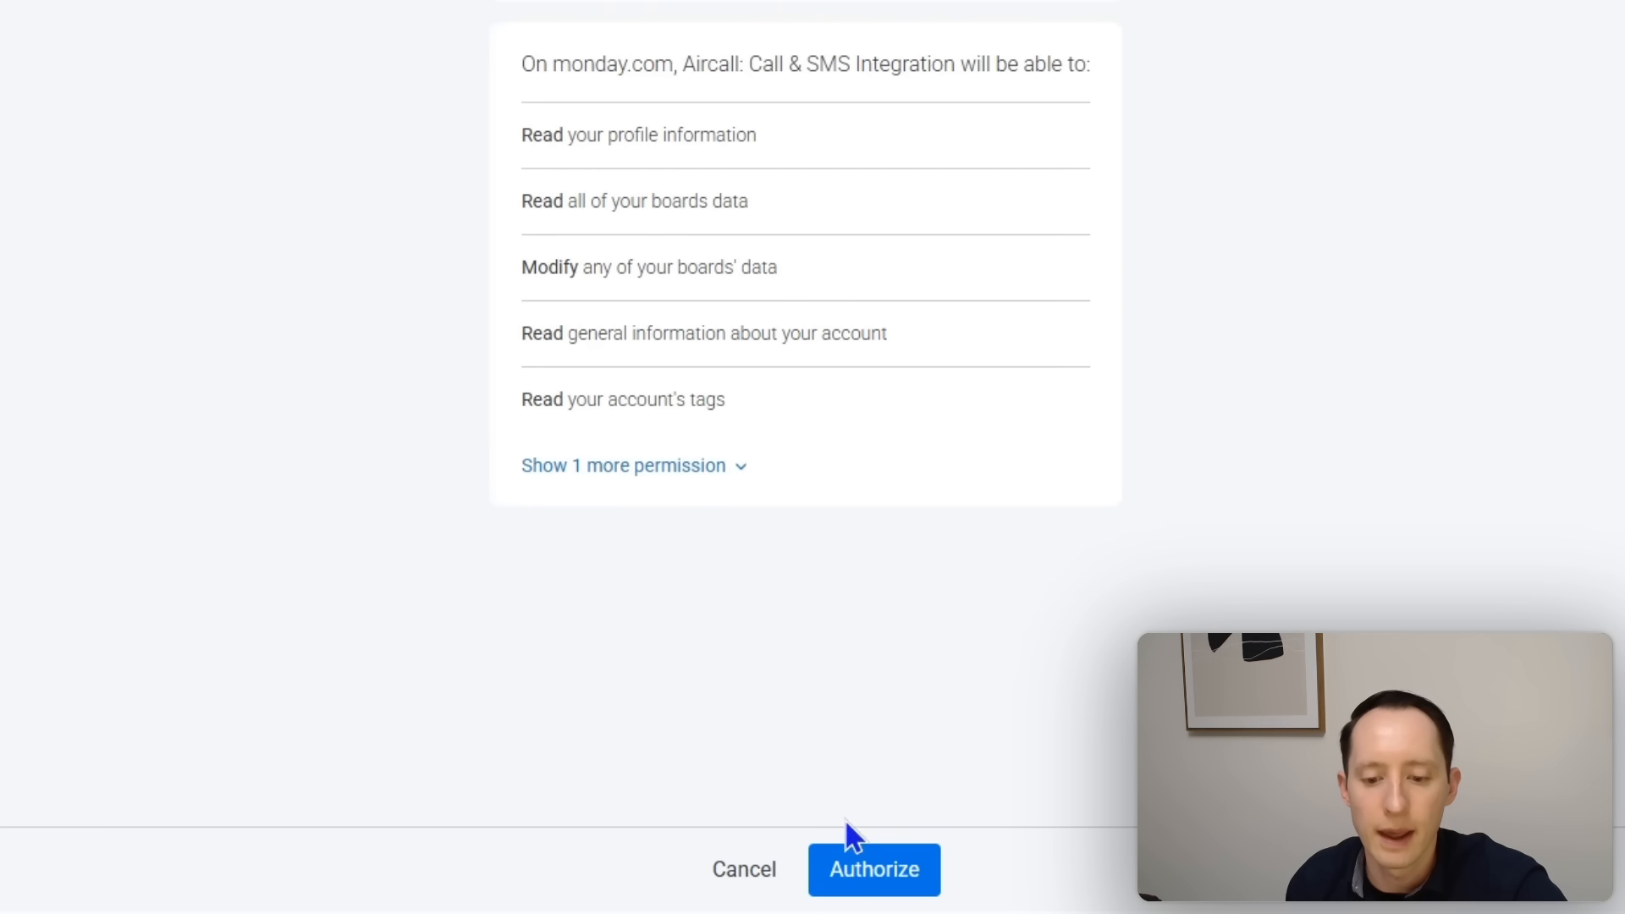
{"action": "left_click", "coordinate": [889, 880]}
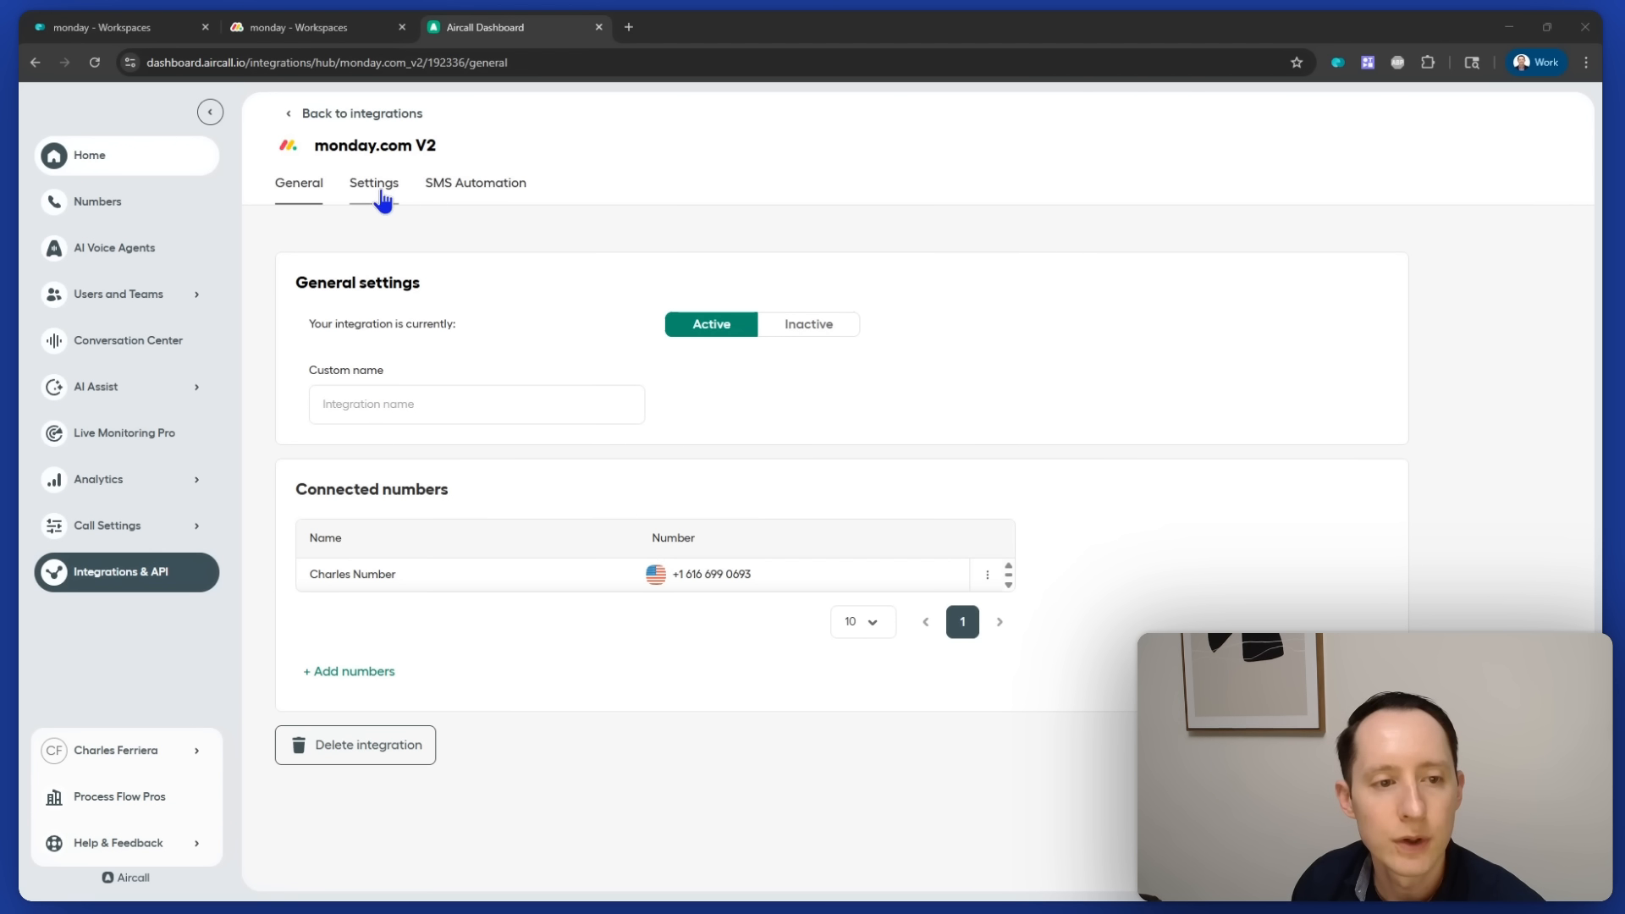
- Open the monday.com V2 integration's settings and search the Contact or Lead board choices for "contacts", keeping the current board
{"action": "left_click", "coordinate": [381, 197]}
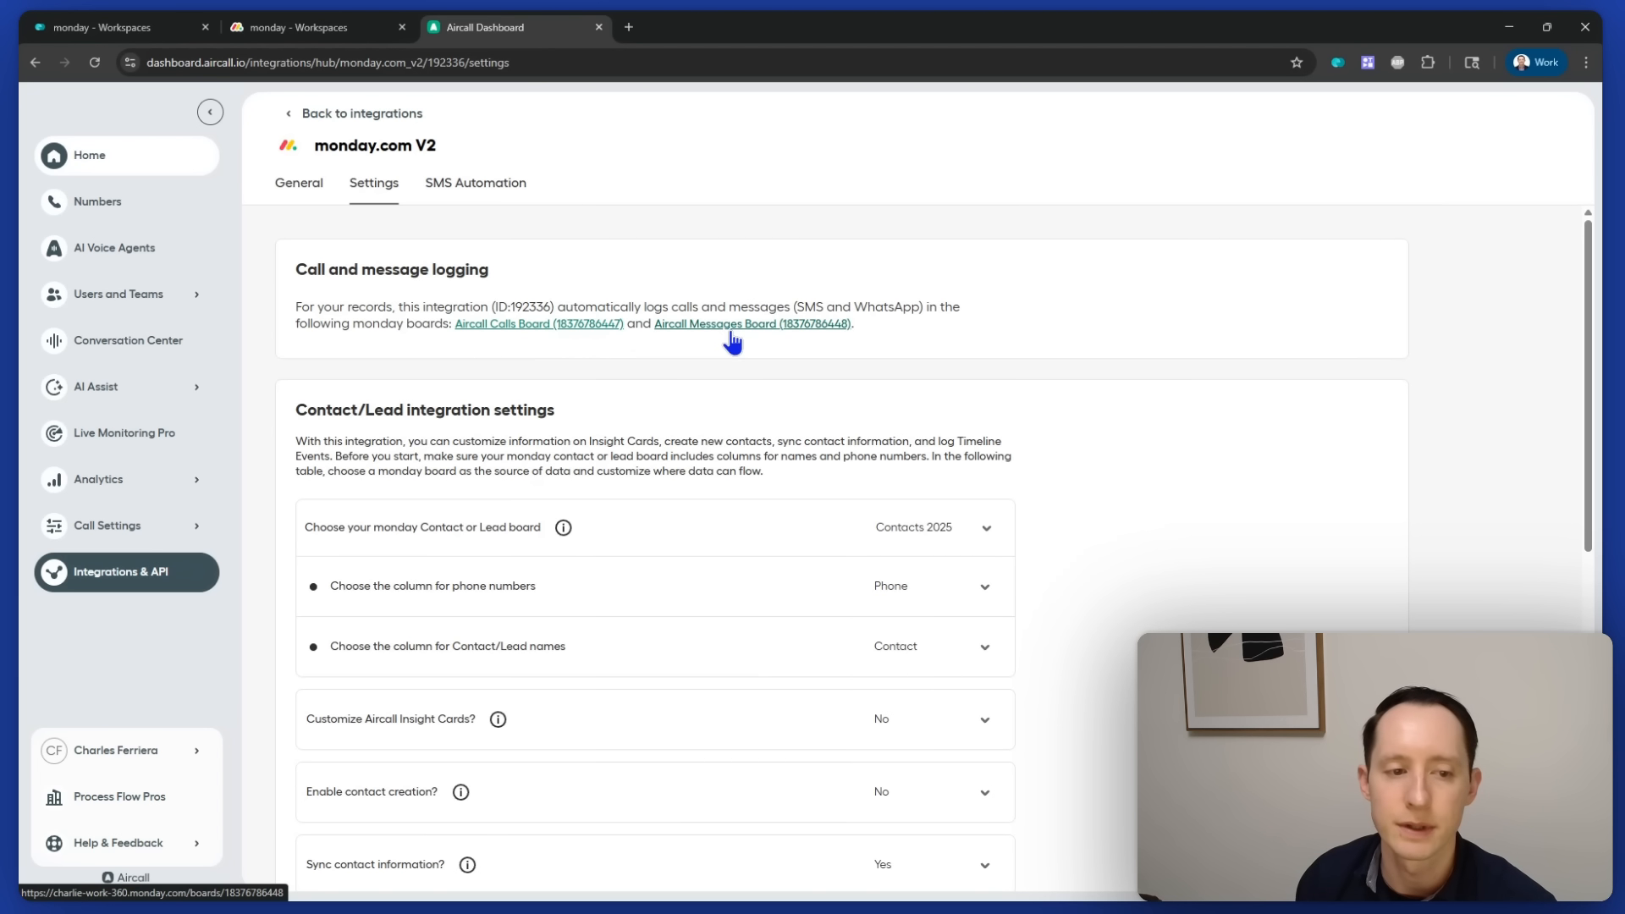
{"action": "scroll", "coordinate": [685, 510], "scroll_direction": "down", "scroll_amount": 2}
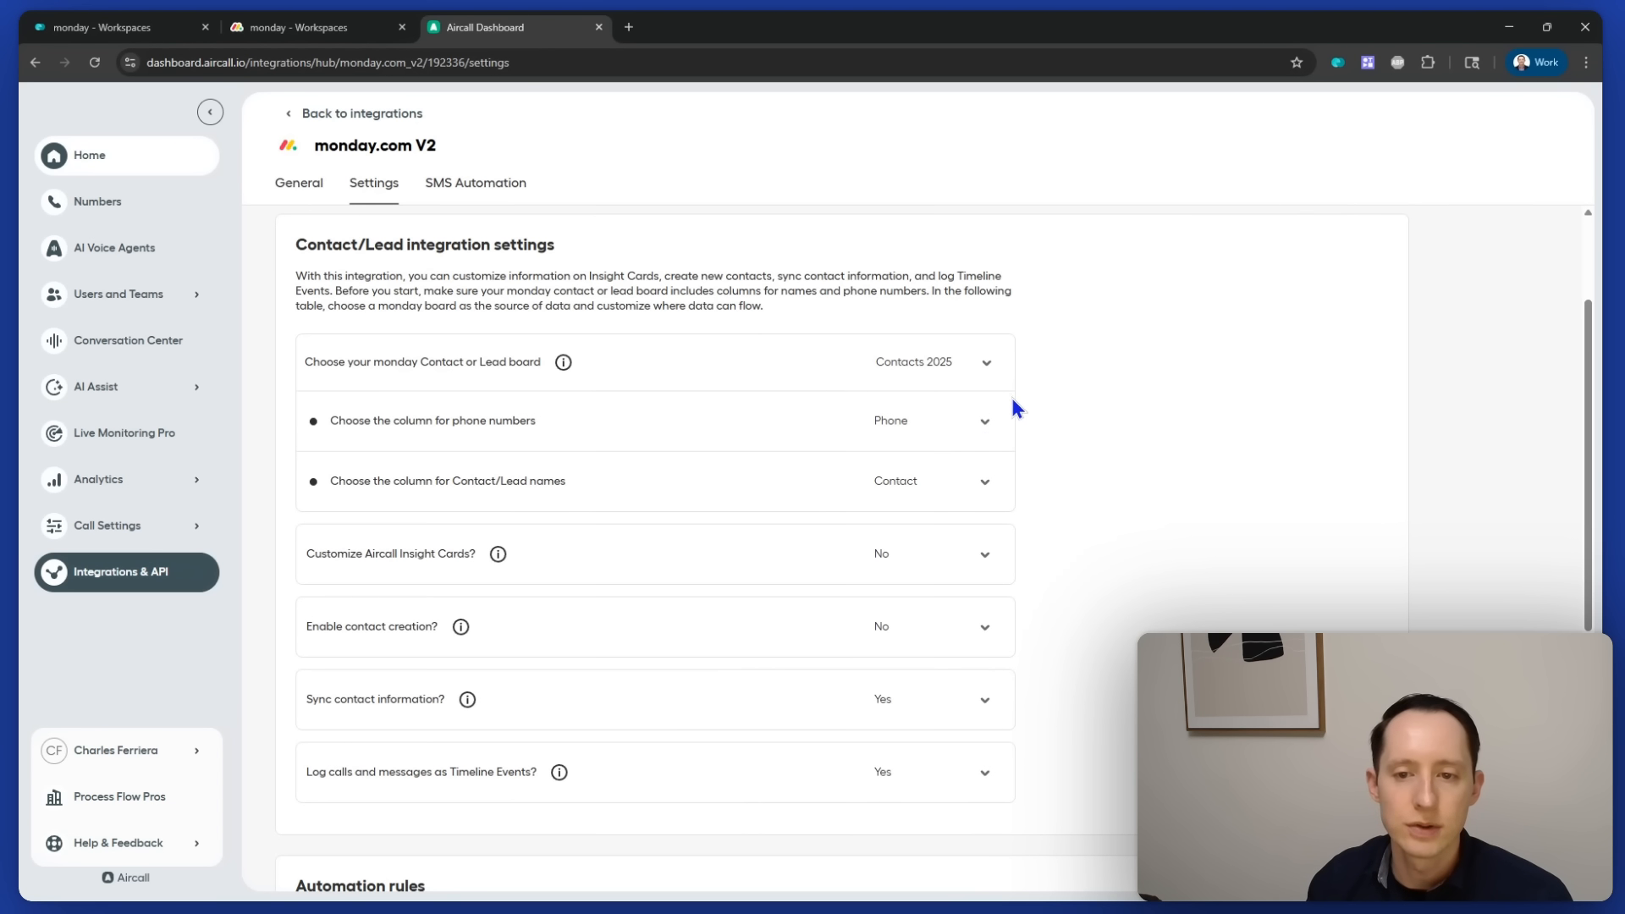
{"action": "left_click", "coordinate": [950, 364]}
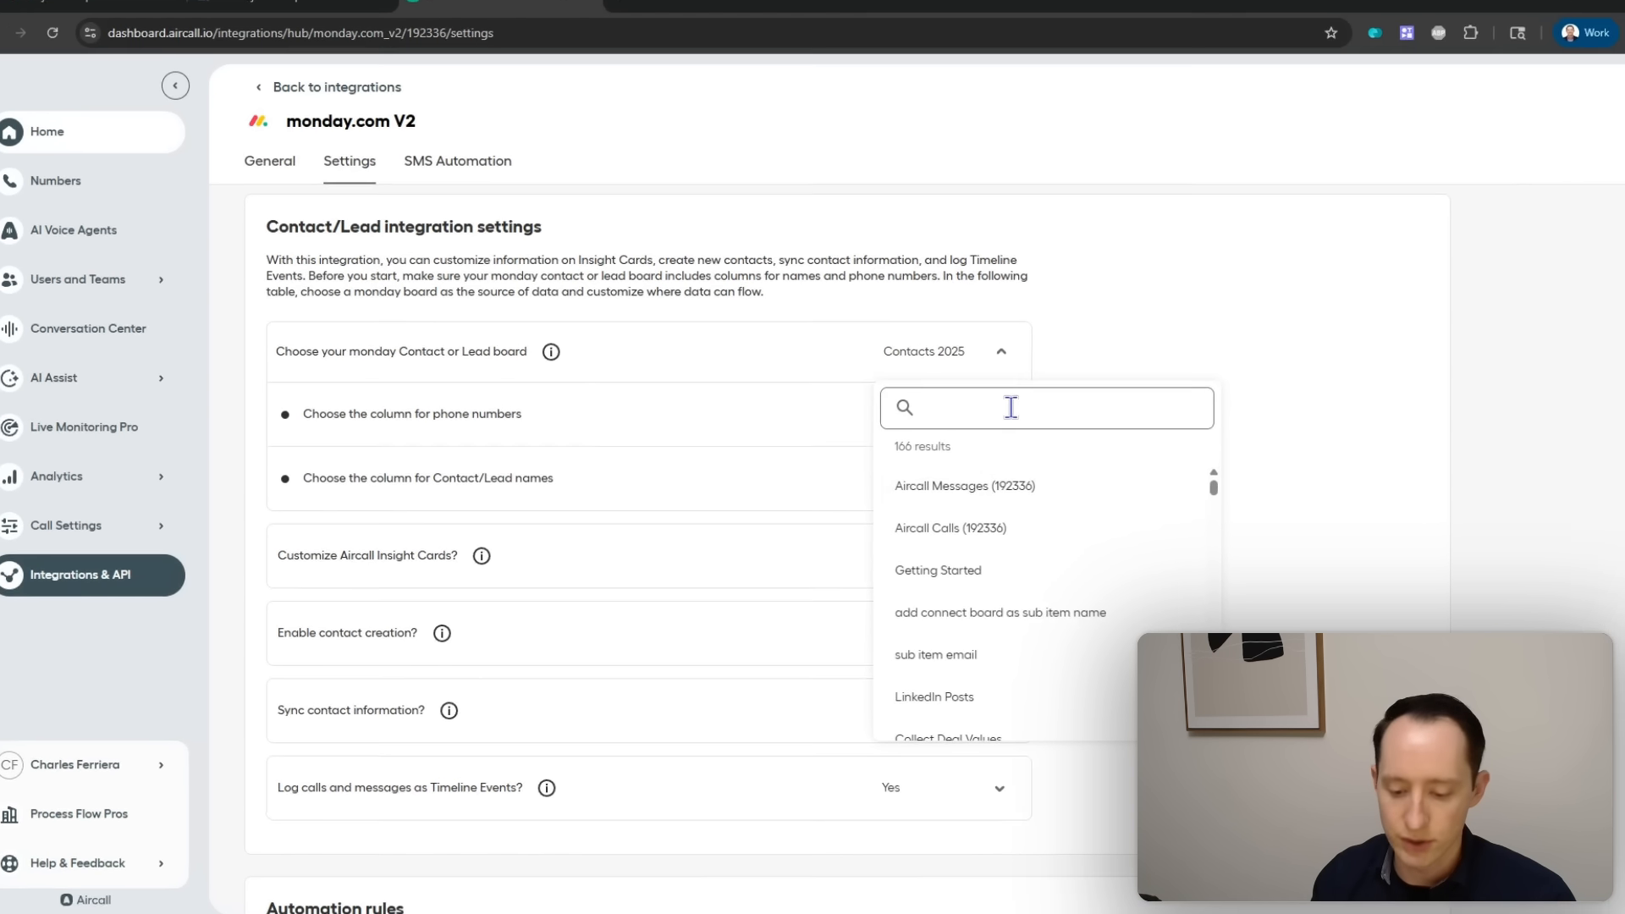
{"action": "type", "text": "contacts"}
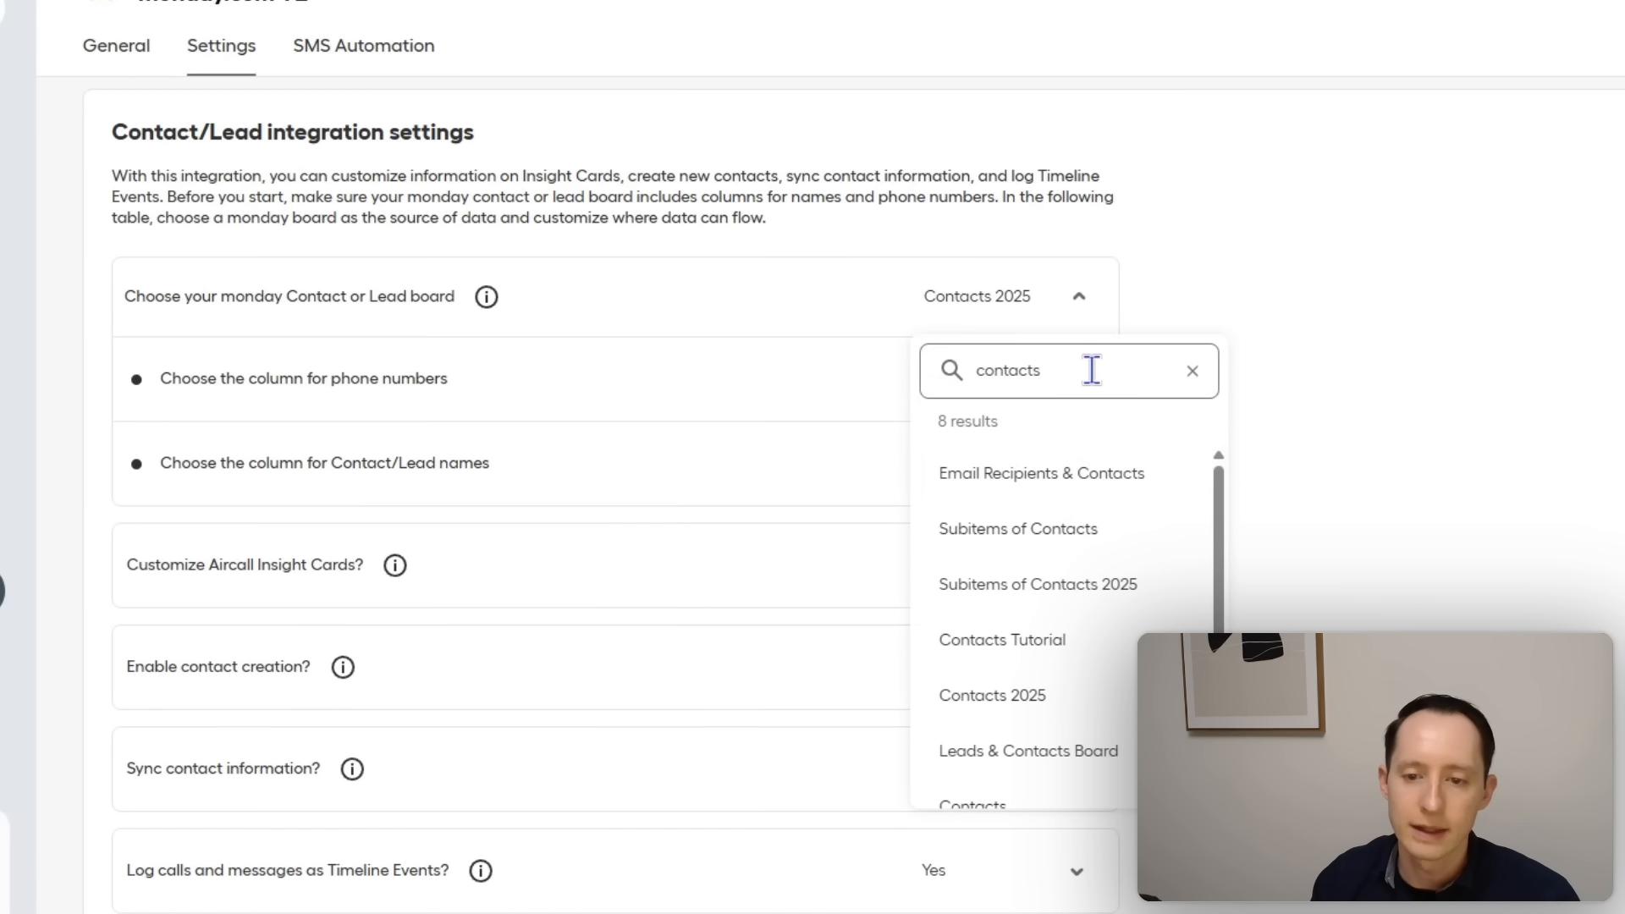
{"action": "left_click", "coordinate": [1287, 678]}
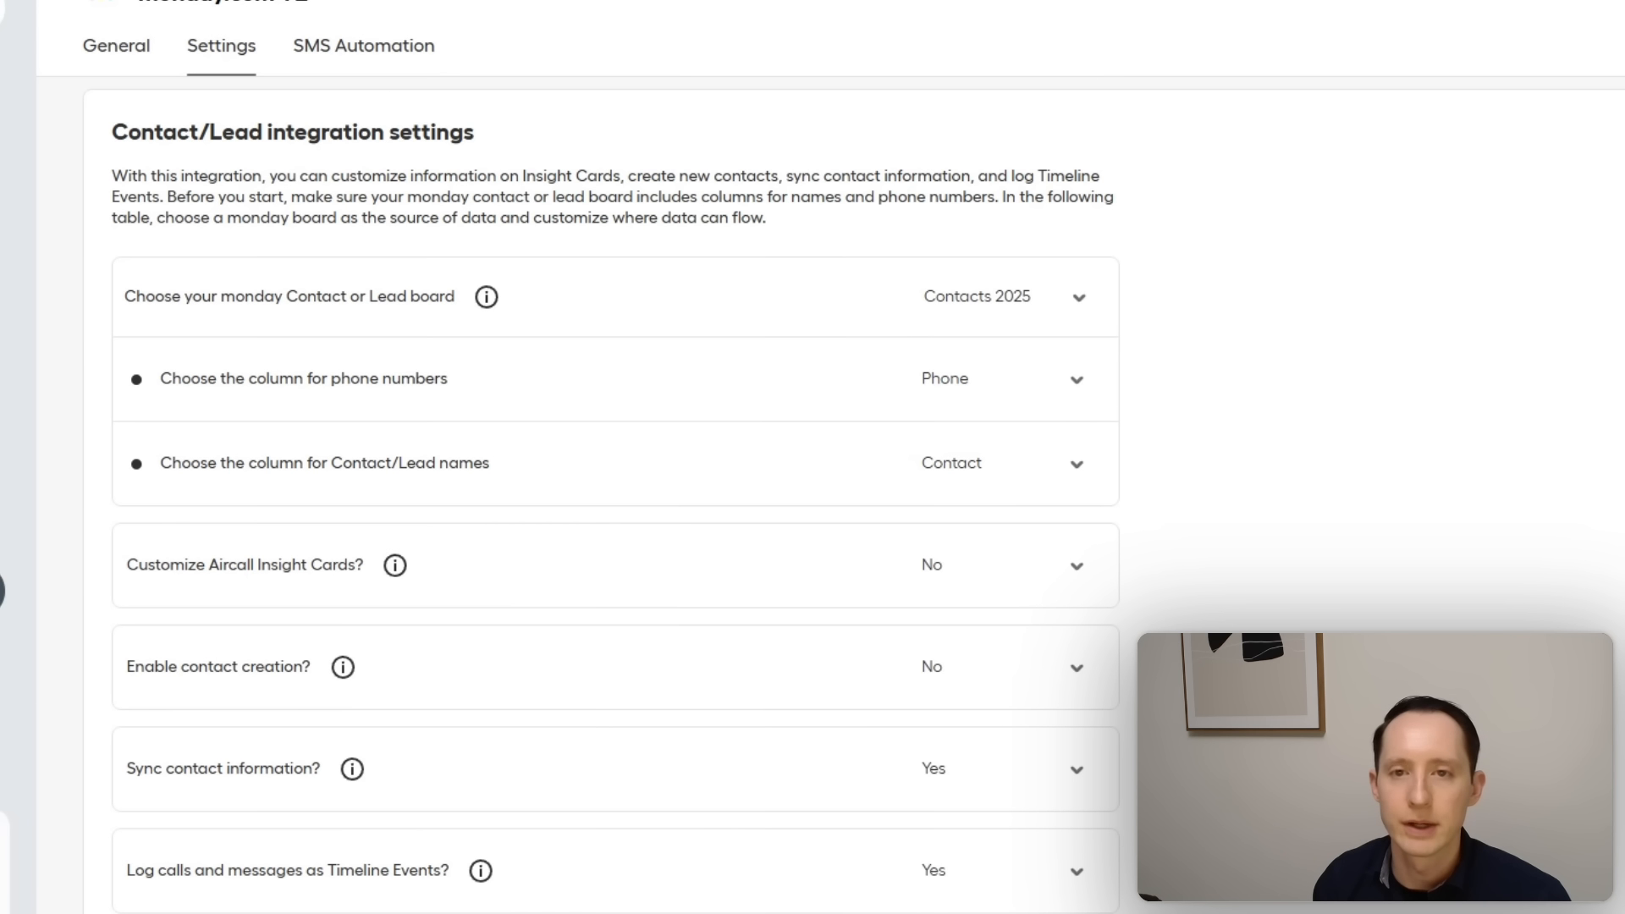
- Examine the column choices for phone numbers and Contact/Lead names, and the contact creation setting
{"action": "left_click", "coordinate": [1068, 401]}
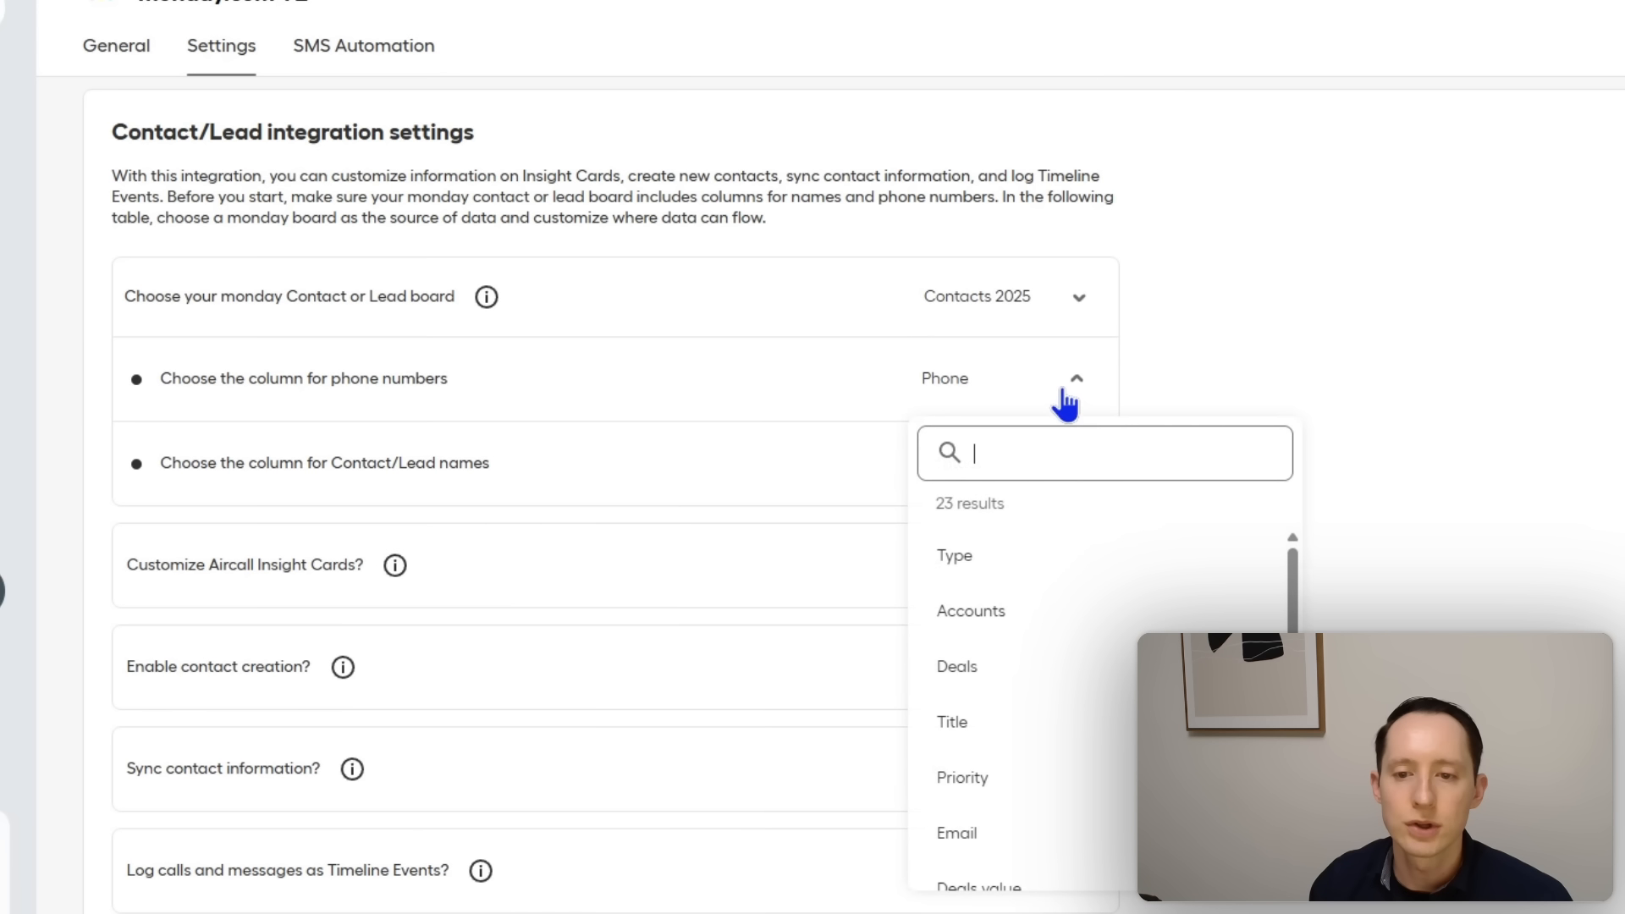
{"action": "left_click", "coordinate": [1066, 405]}
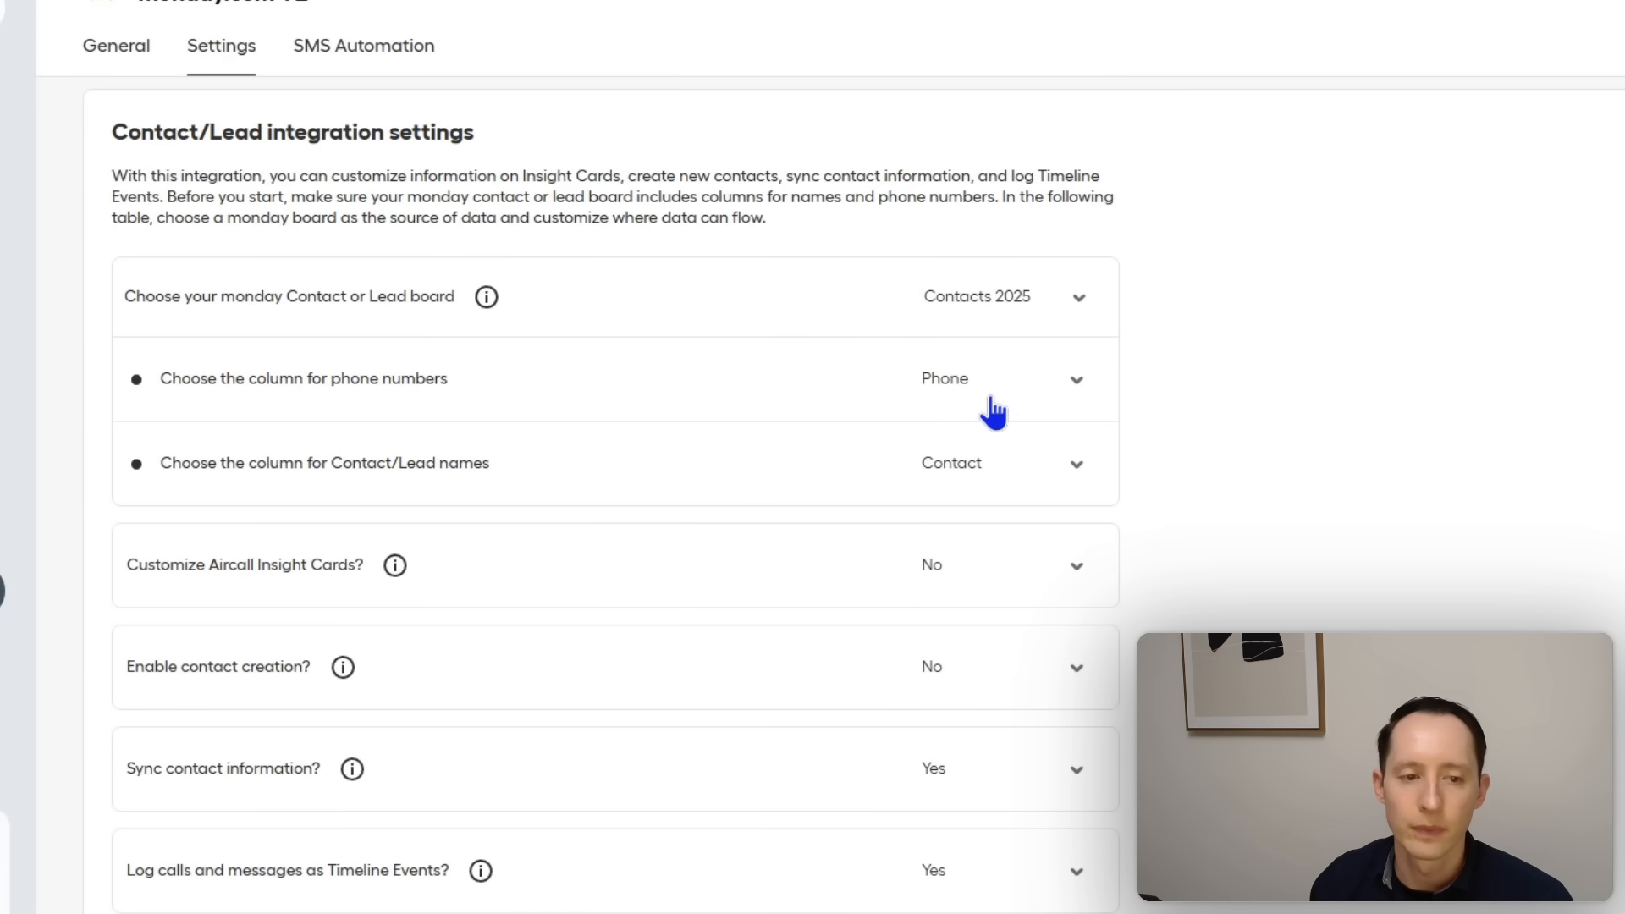
{"action": "left_click", "coordinate": [1073, 479]}
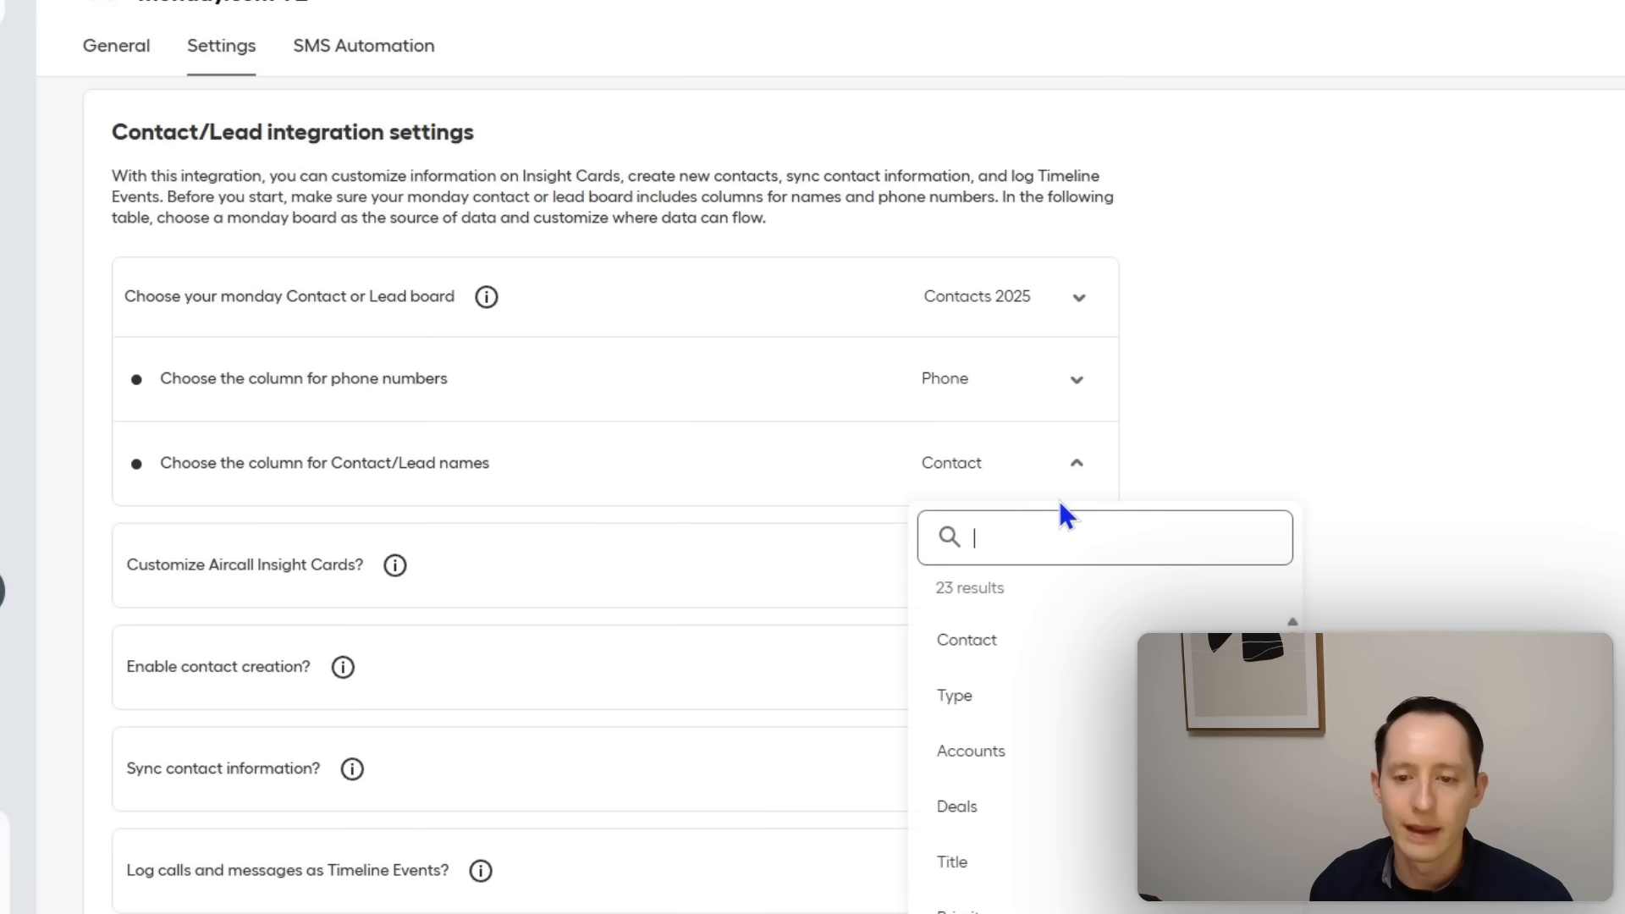
{"action": "left_click", "coordinate": [1372, 491]}
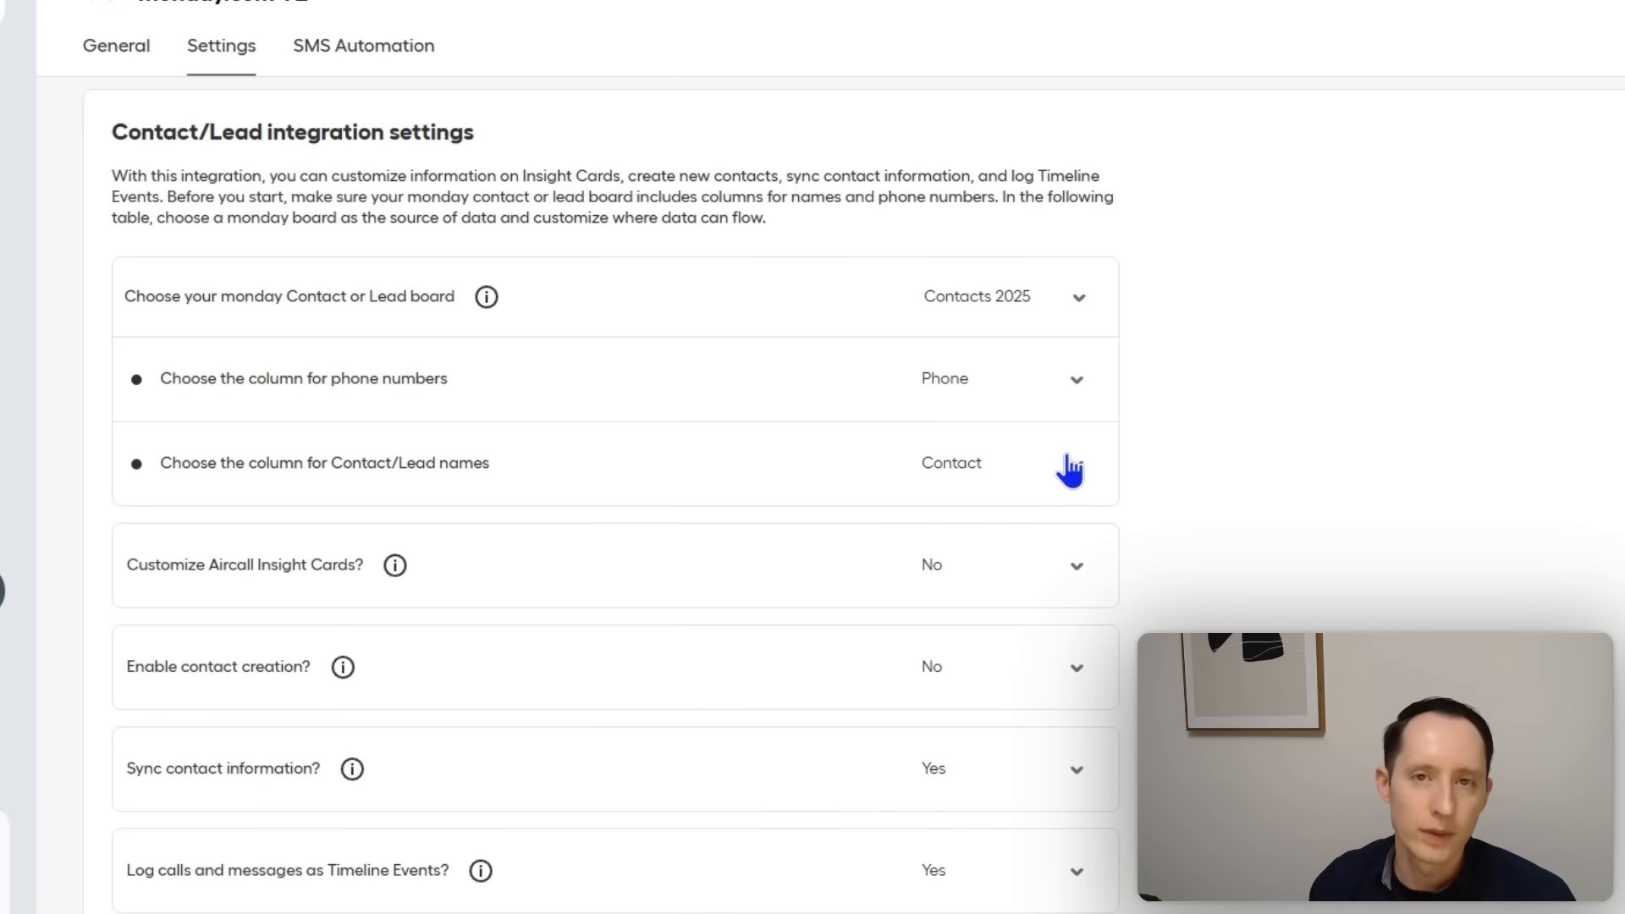
{"action": "scroll", "coordinate": [1340, 490], "scroll_direction": "down", "scroll_amount": 2}
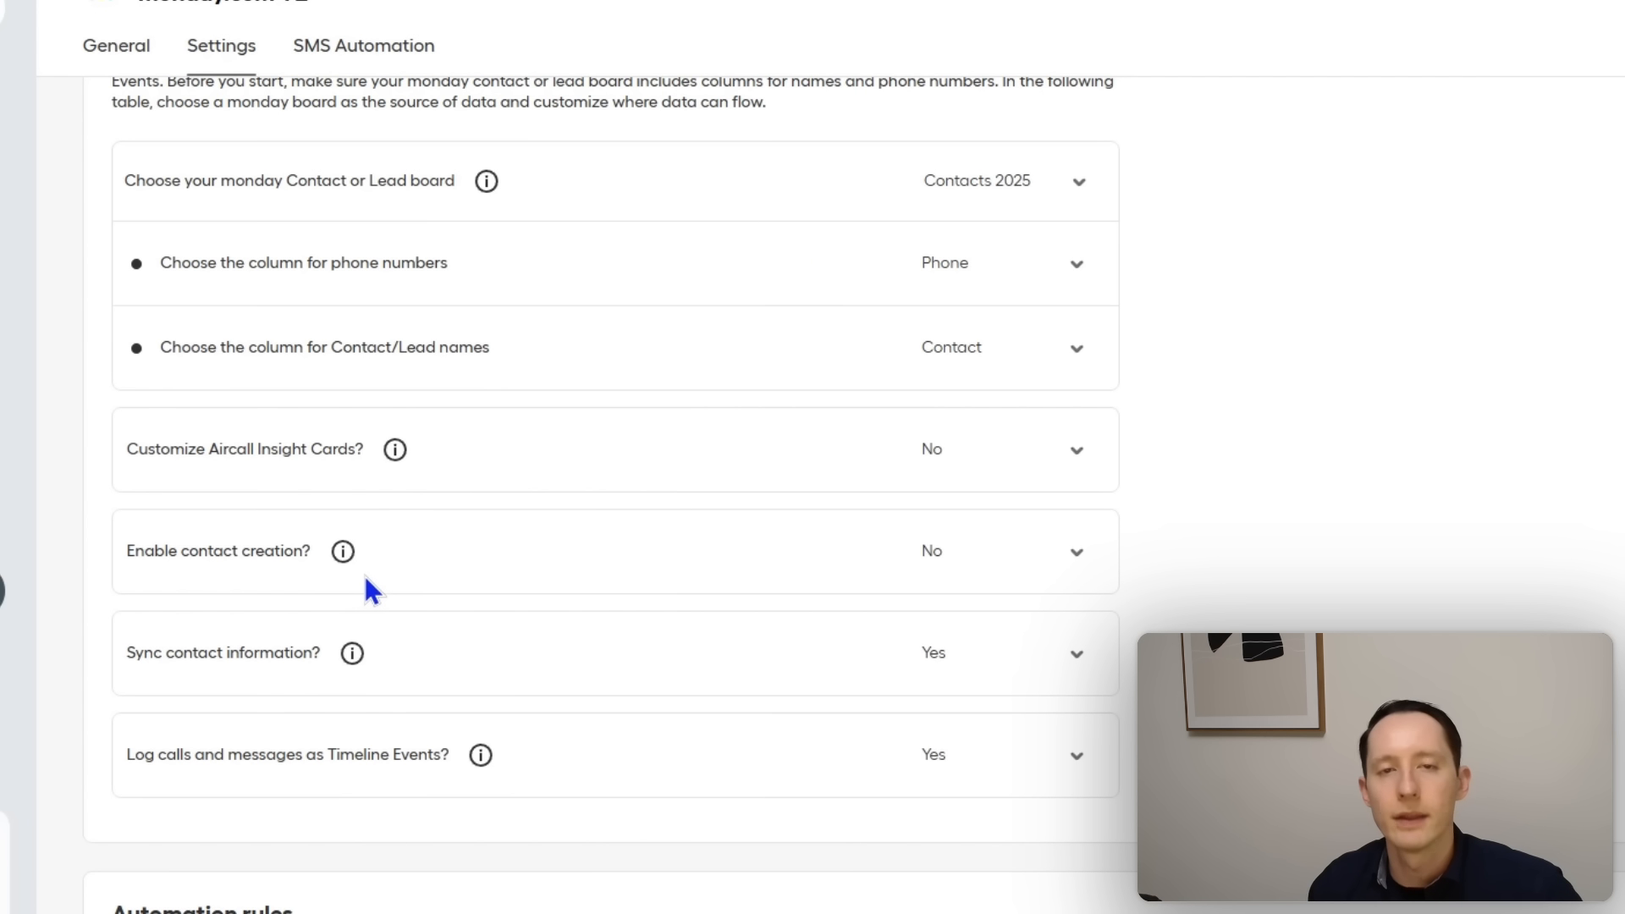
{"action": "mouse_move", "coordinate": [350, 569]}
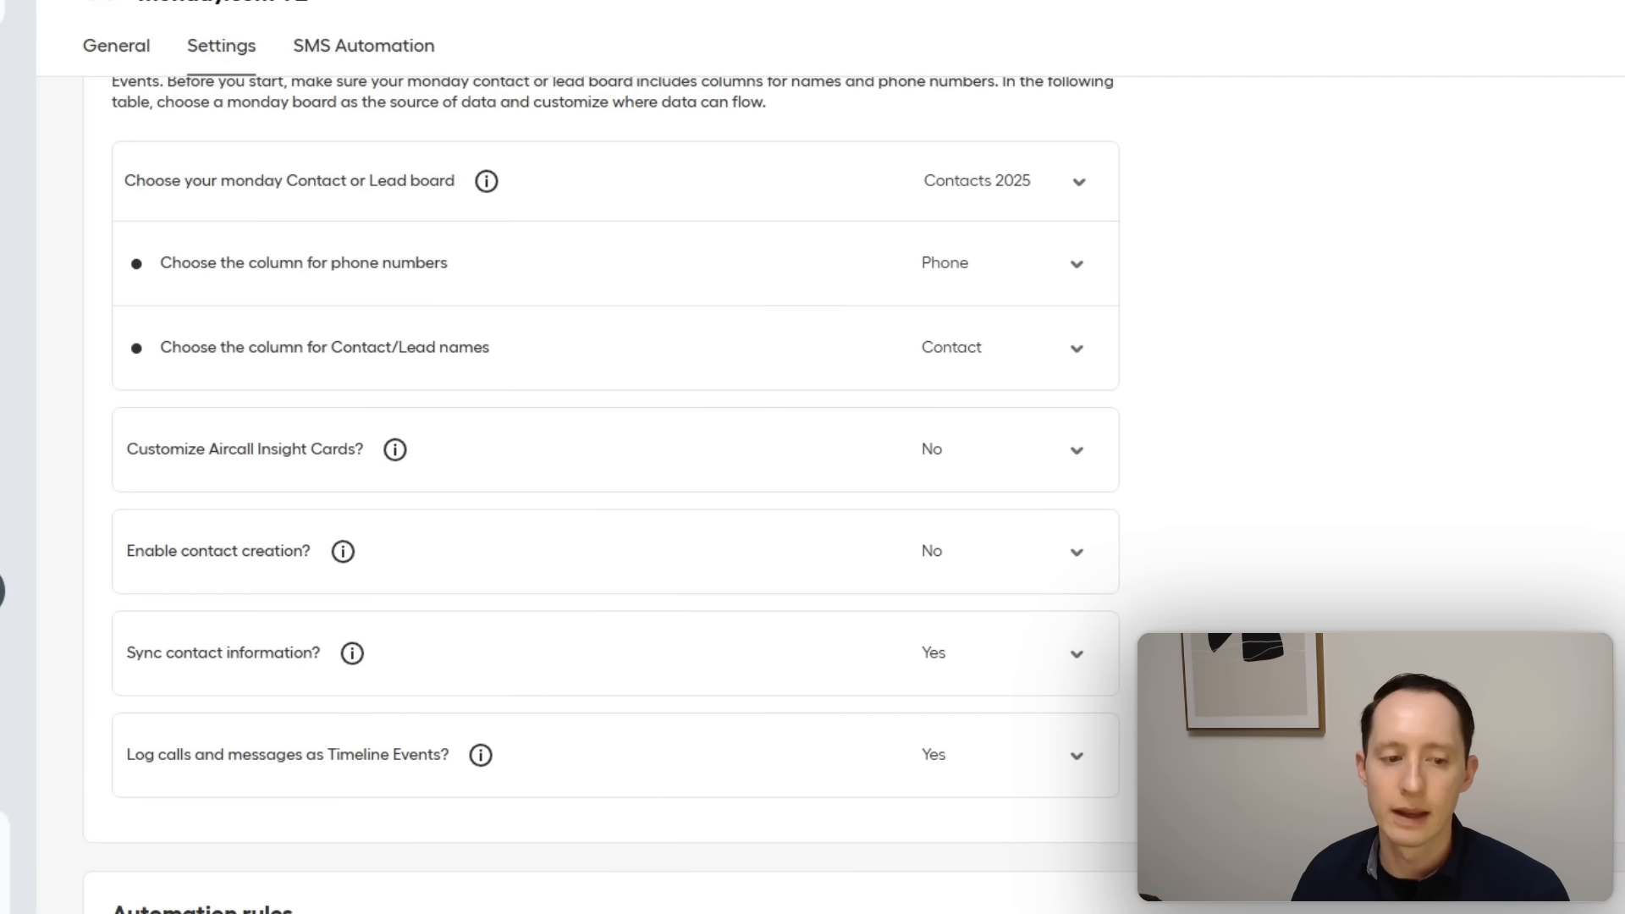
- Examine the options for logging calls and messages as Timeline Events and the board choices for the automation rules
{"action": "scroll", "coordinate": [379, 556], "scroll_direction": "down", "scroll_amount": 3}
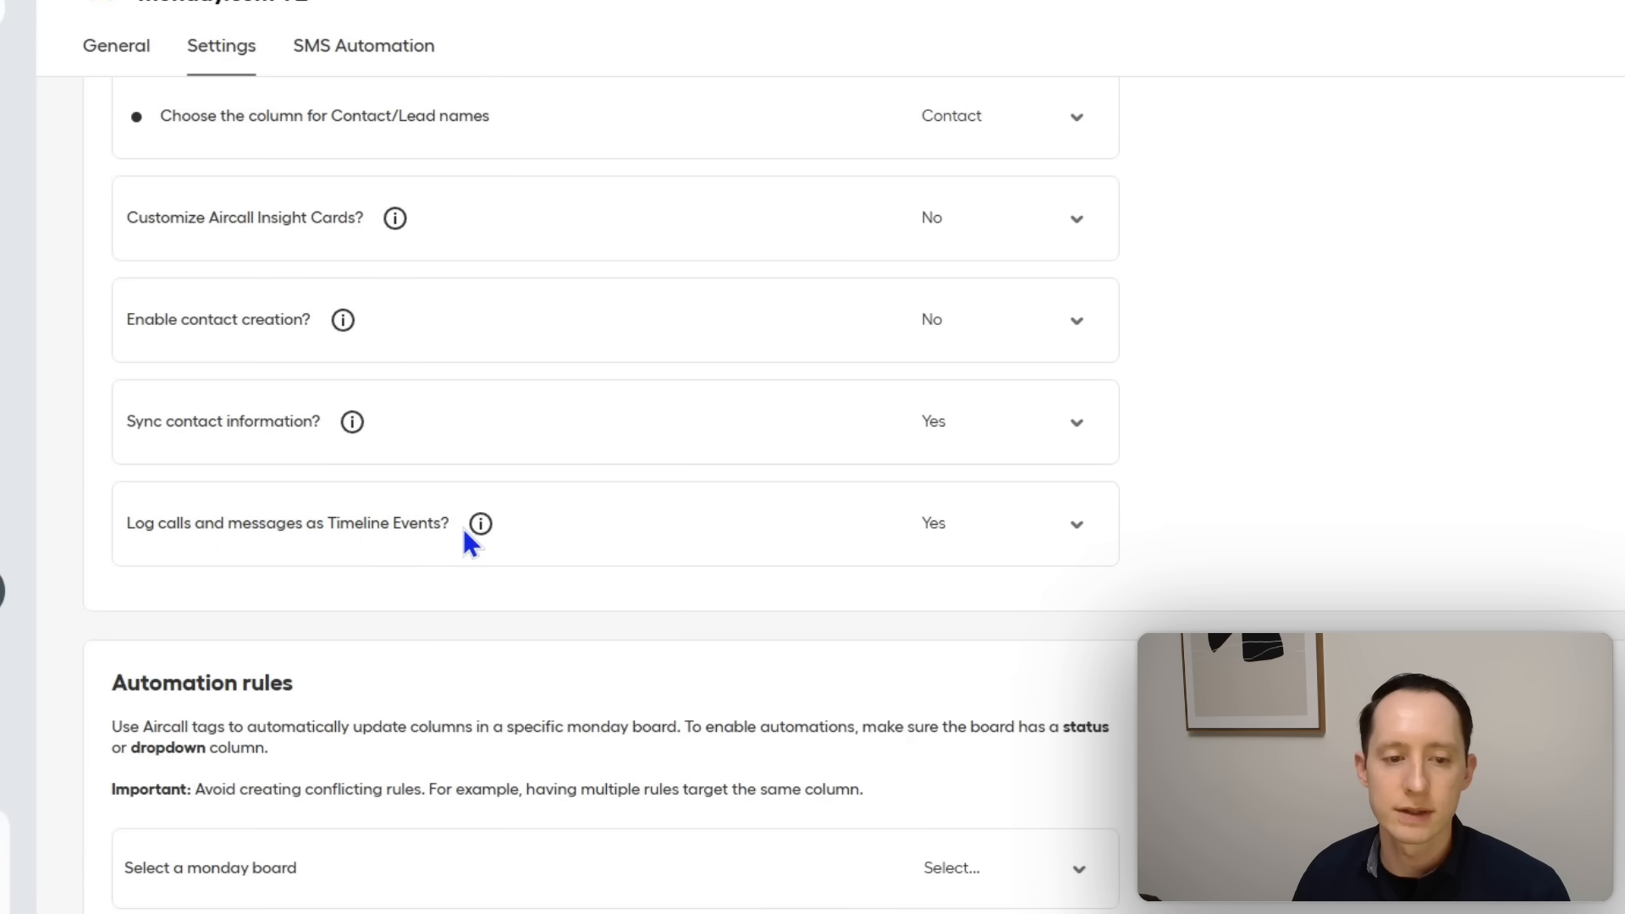
{"action": "left_click", "coordinate": [965, 542]}
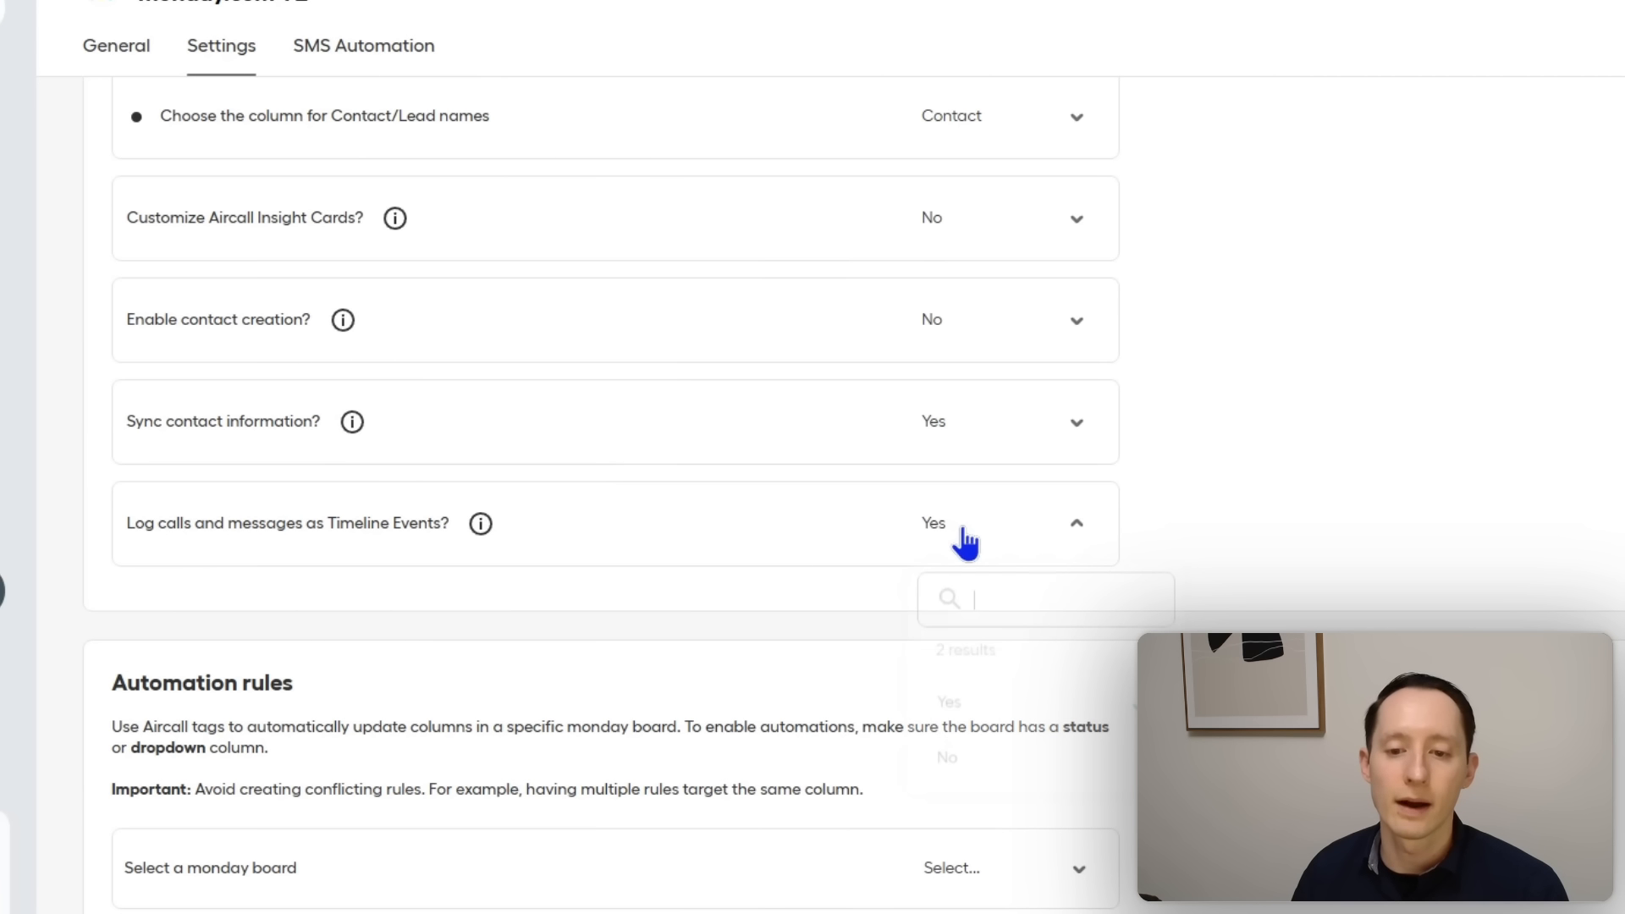
{"action": "left_click", "coordinate": [1336, 506]}
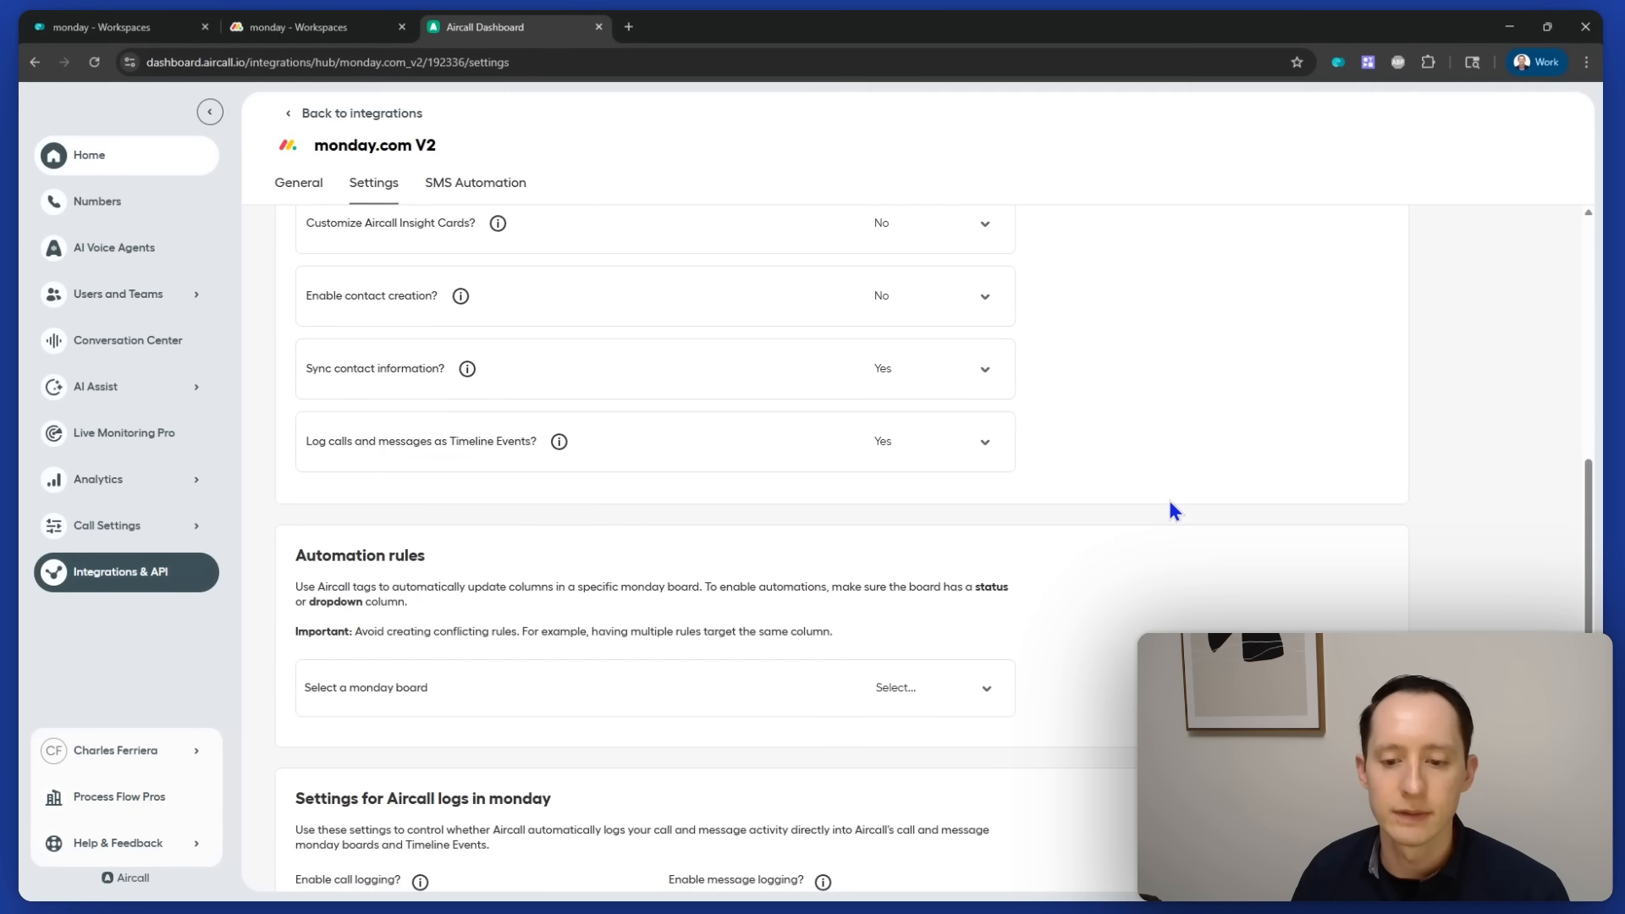
{"action": "scroll", "coordinate": [1171, 503], "scroll_direction": "down", "scroll_amount": 2}
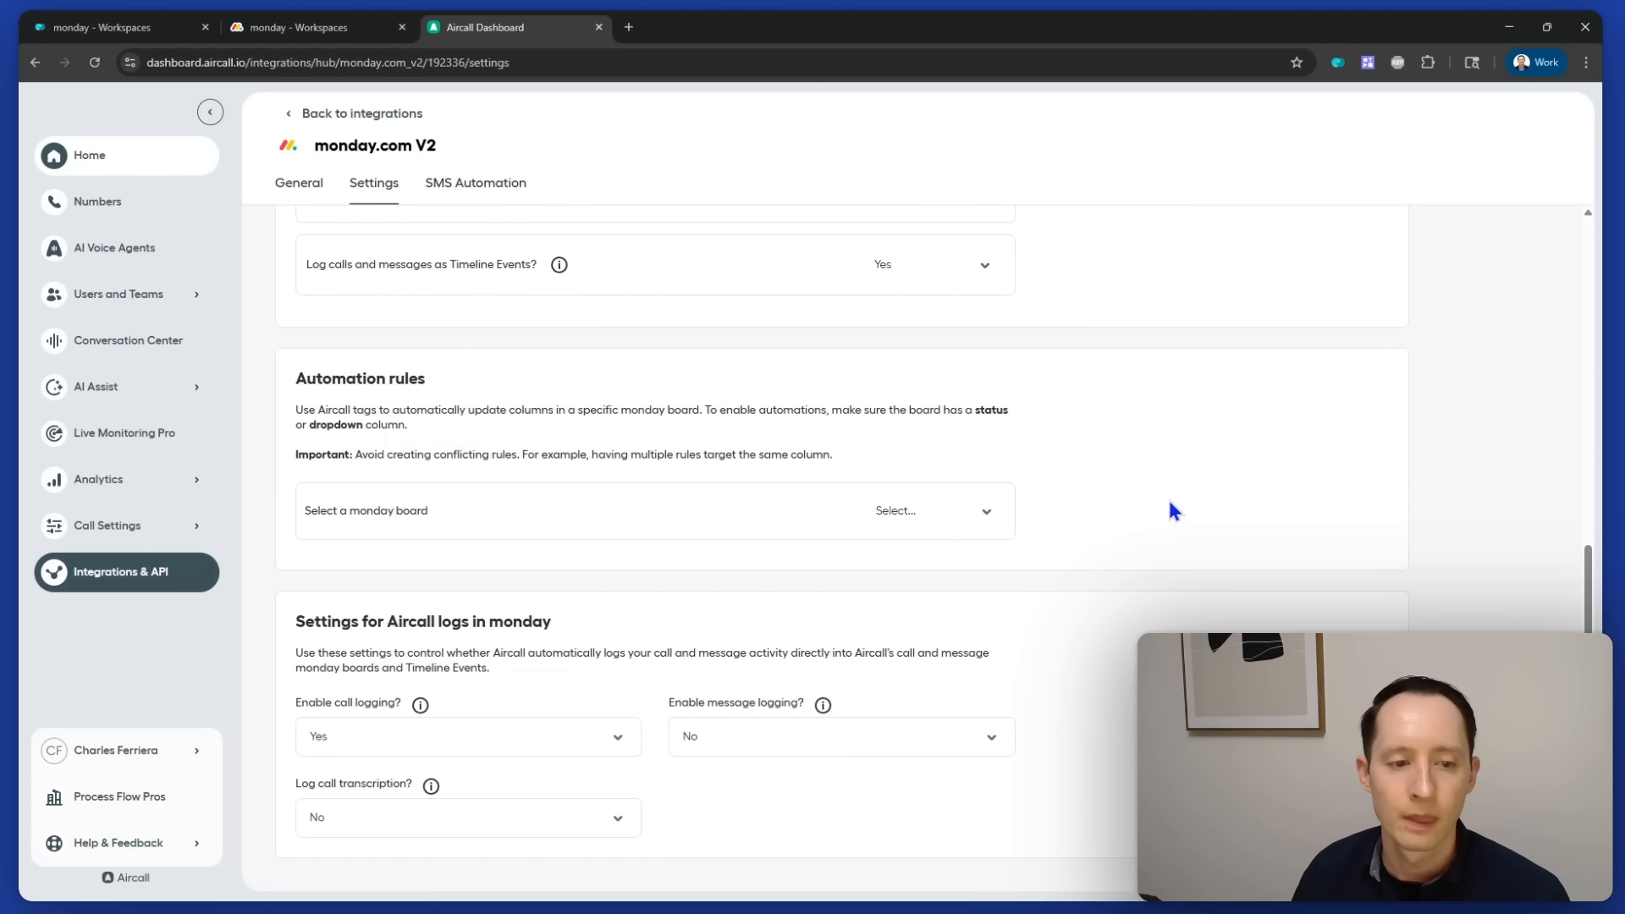
{"action": "left_click", "coordinate": [984, 512]}
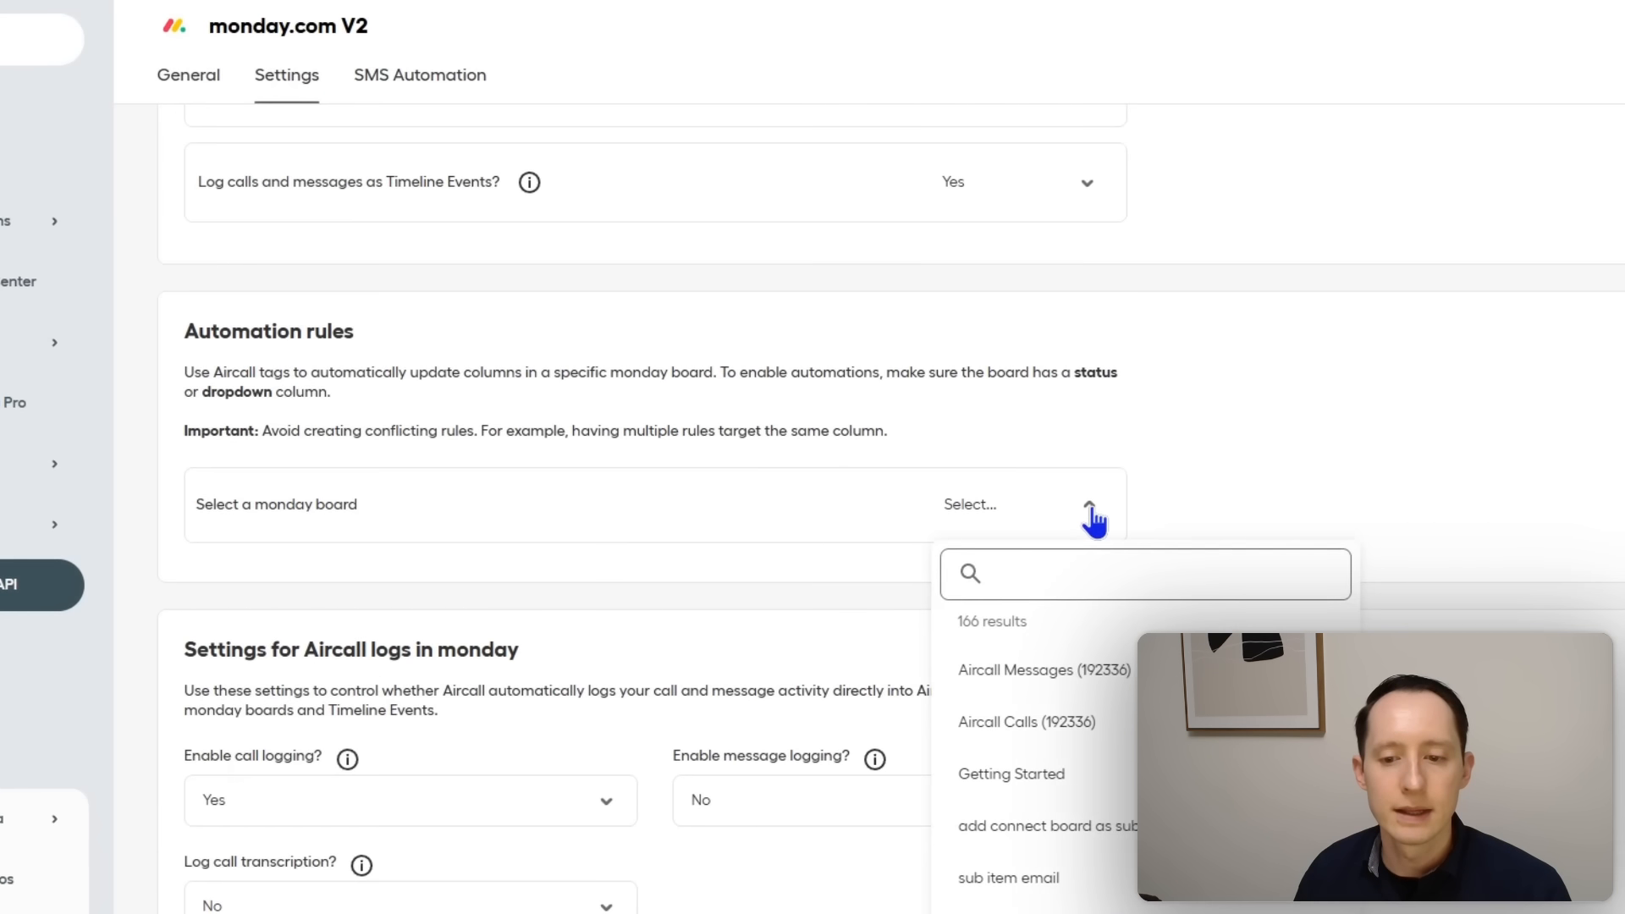
{"action": "left_click", "coordinate": [1318, 395]}
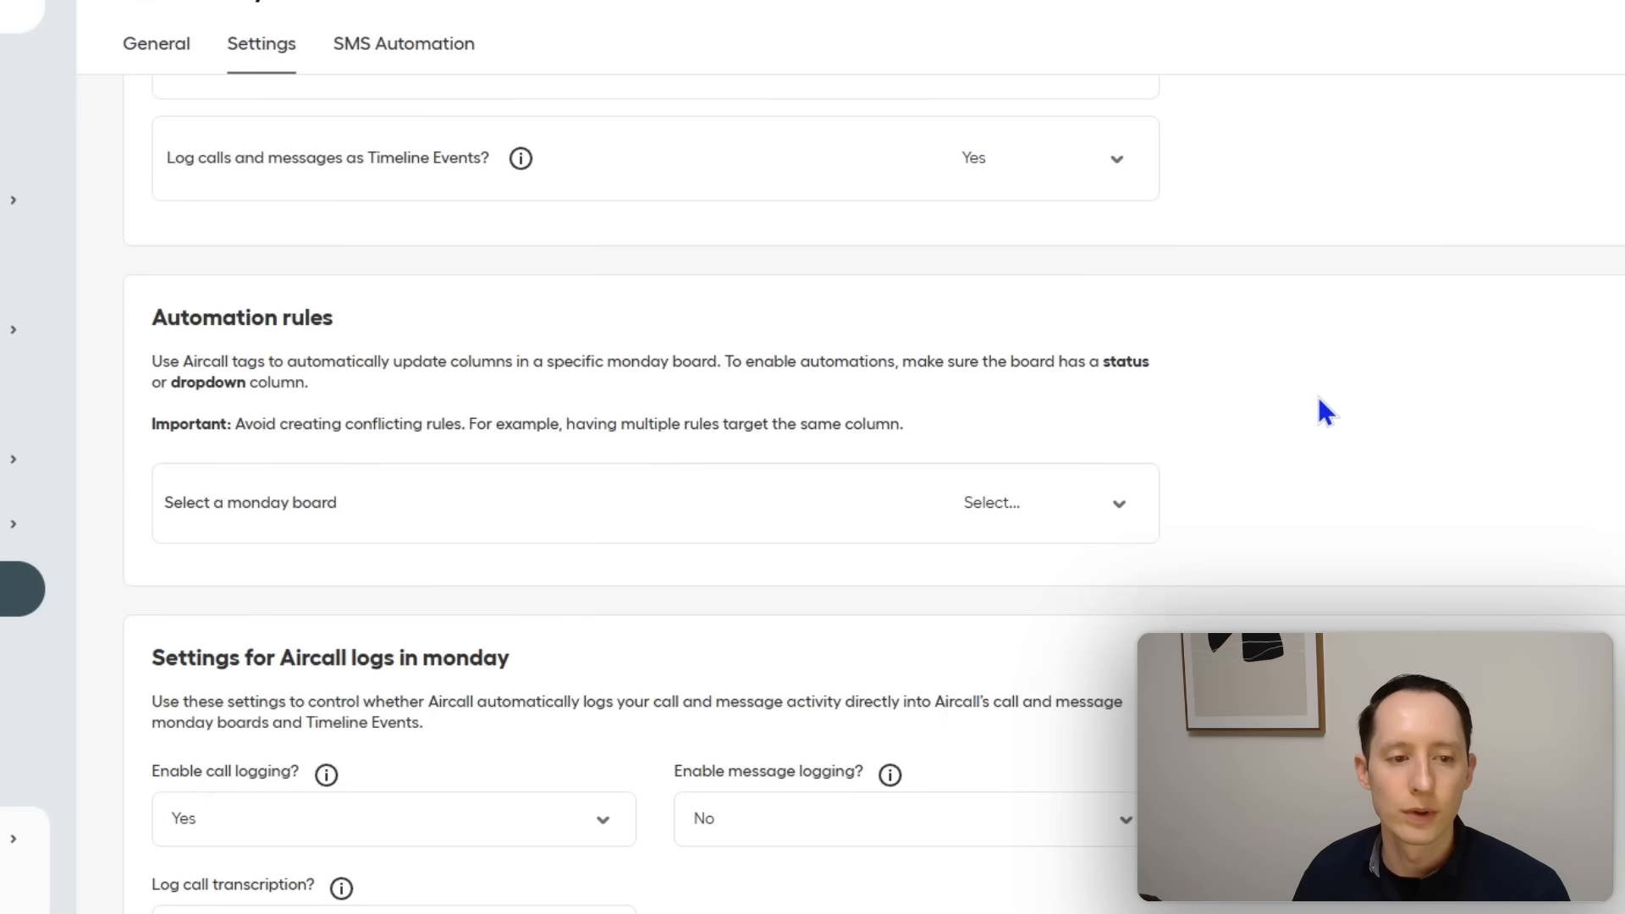
- Choose the Contacts 2025 board and its Phone column for the automation rules, and add a blank automation rule
{"action": "left_click", "coordinate": [1100, 502]}
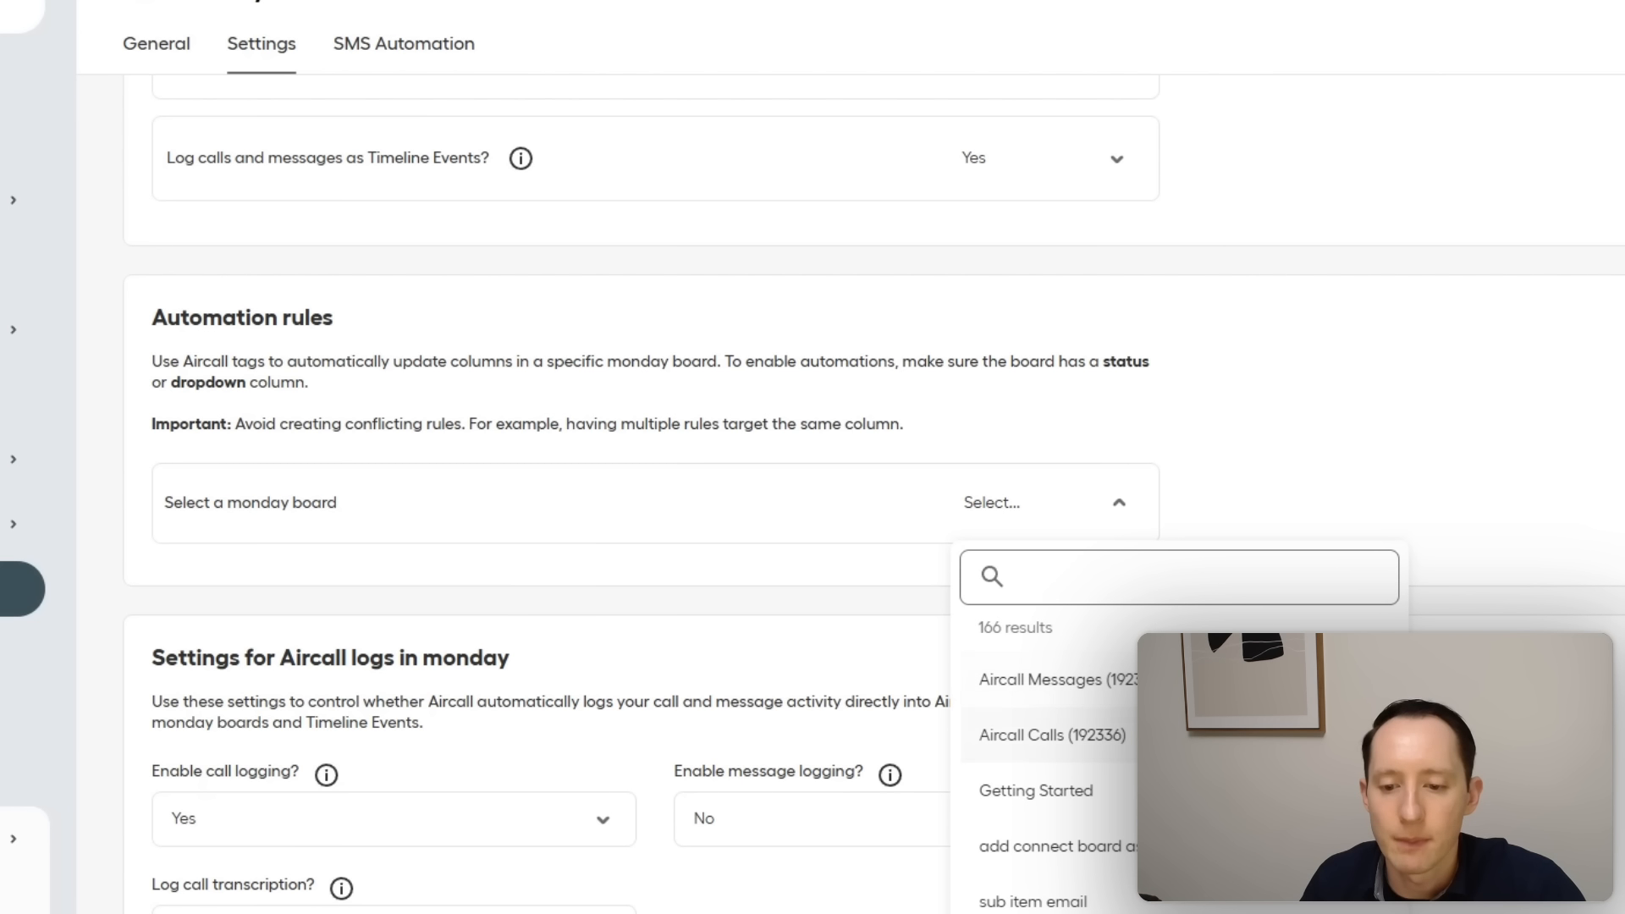
{"action": "type", "text": "contac"}
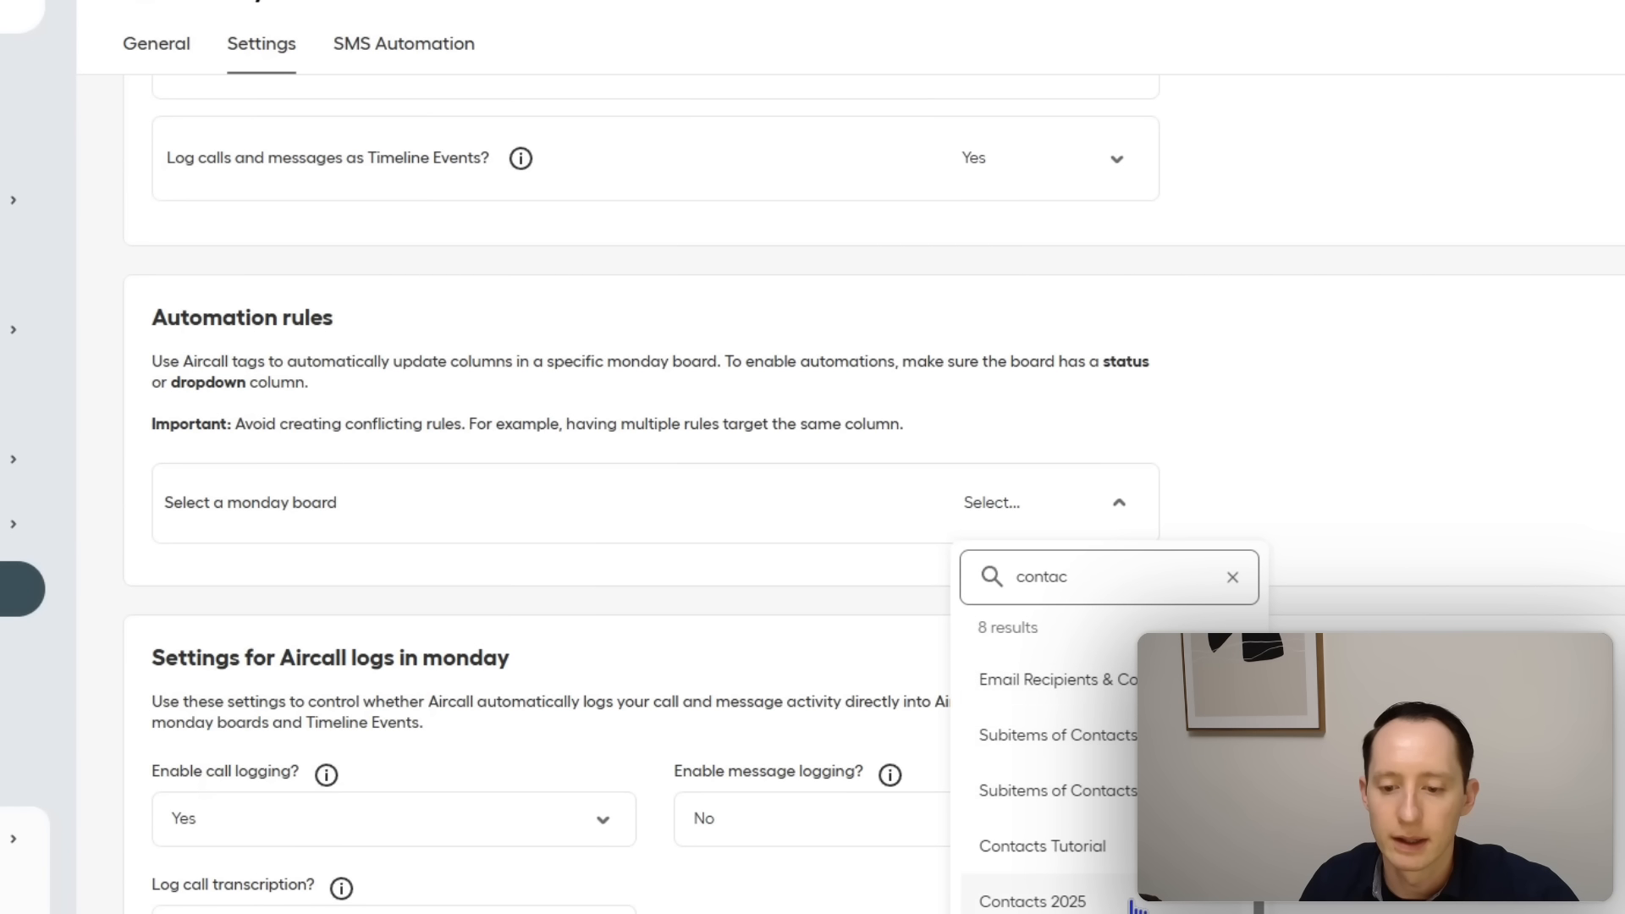
{"action": "left_click", "coordinate": [1128, 901]}
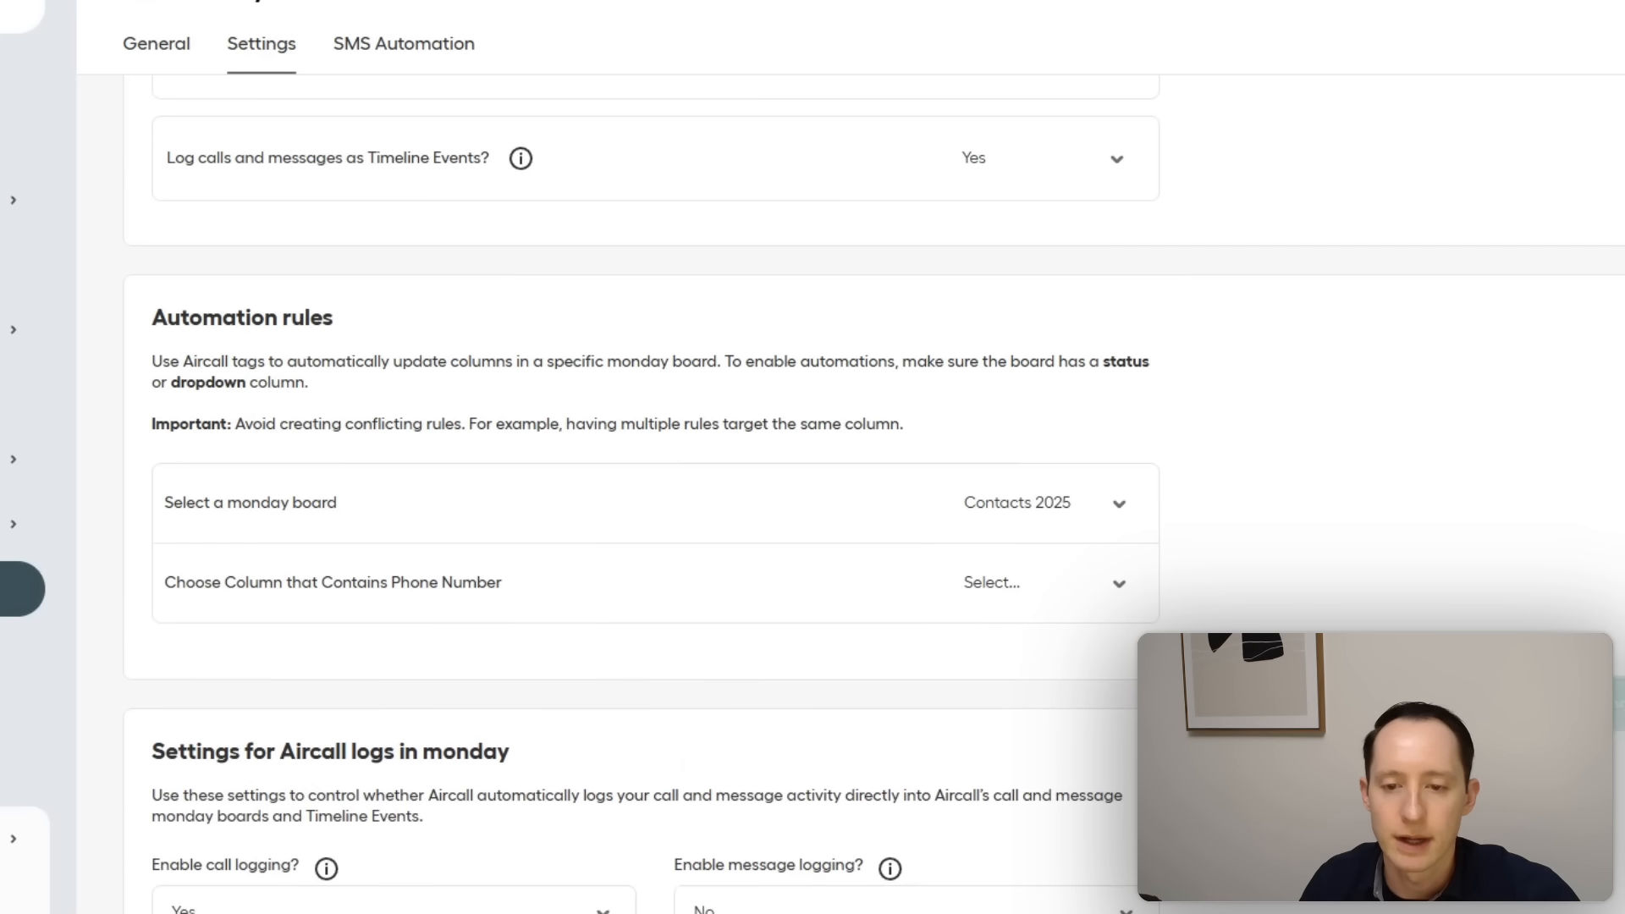
{"action": "left_click", "coordinate": [1118, 590]}
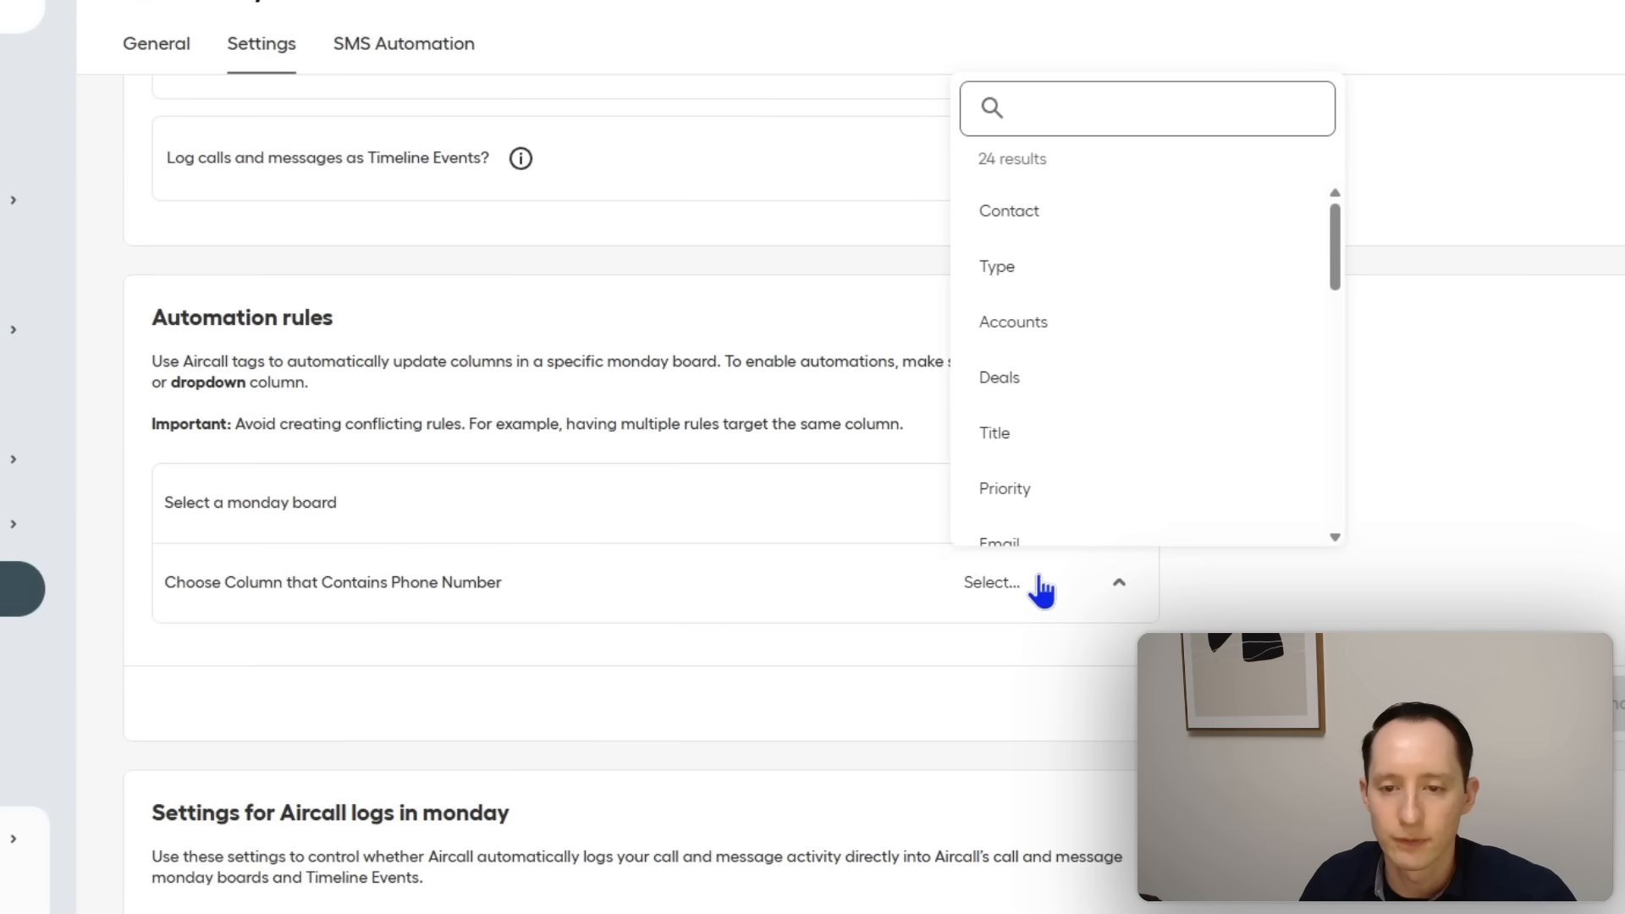
{"action": "type", "text": "phone"}
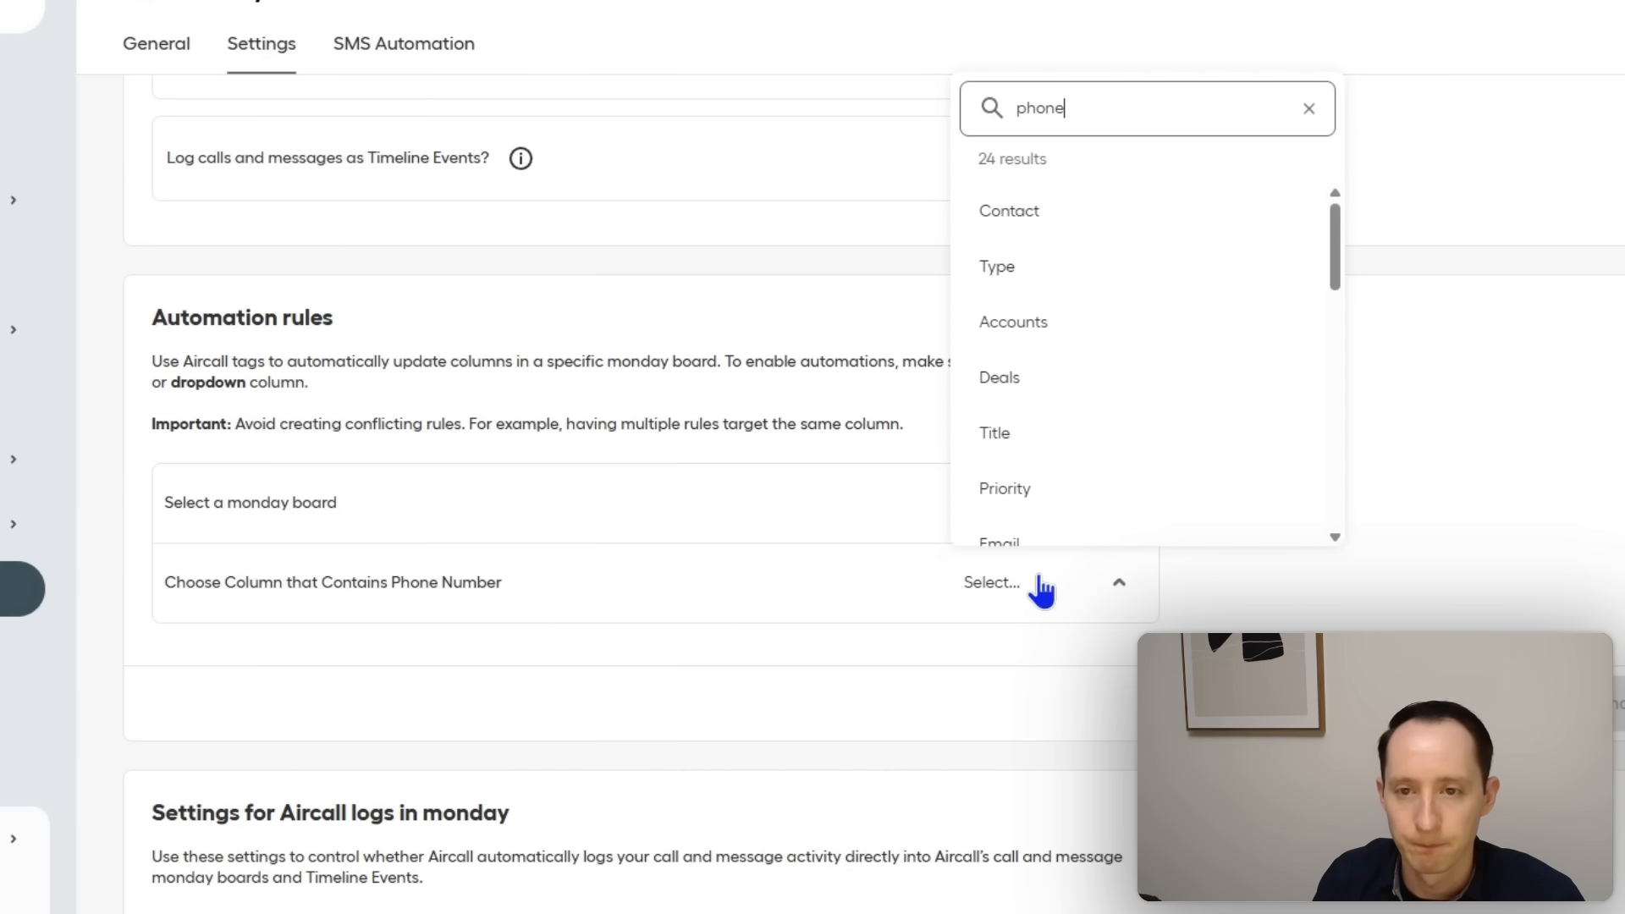
{"action": "left_click", "coordinate": [1057, 764]}
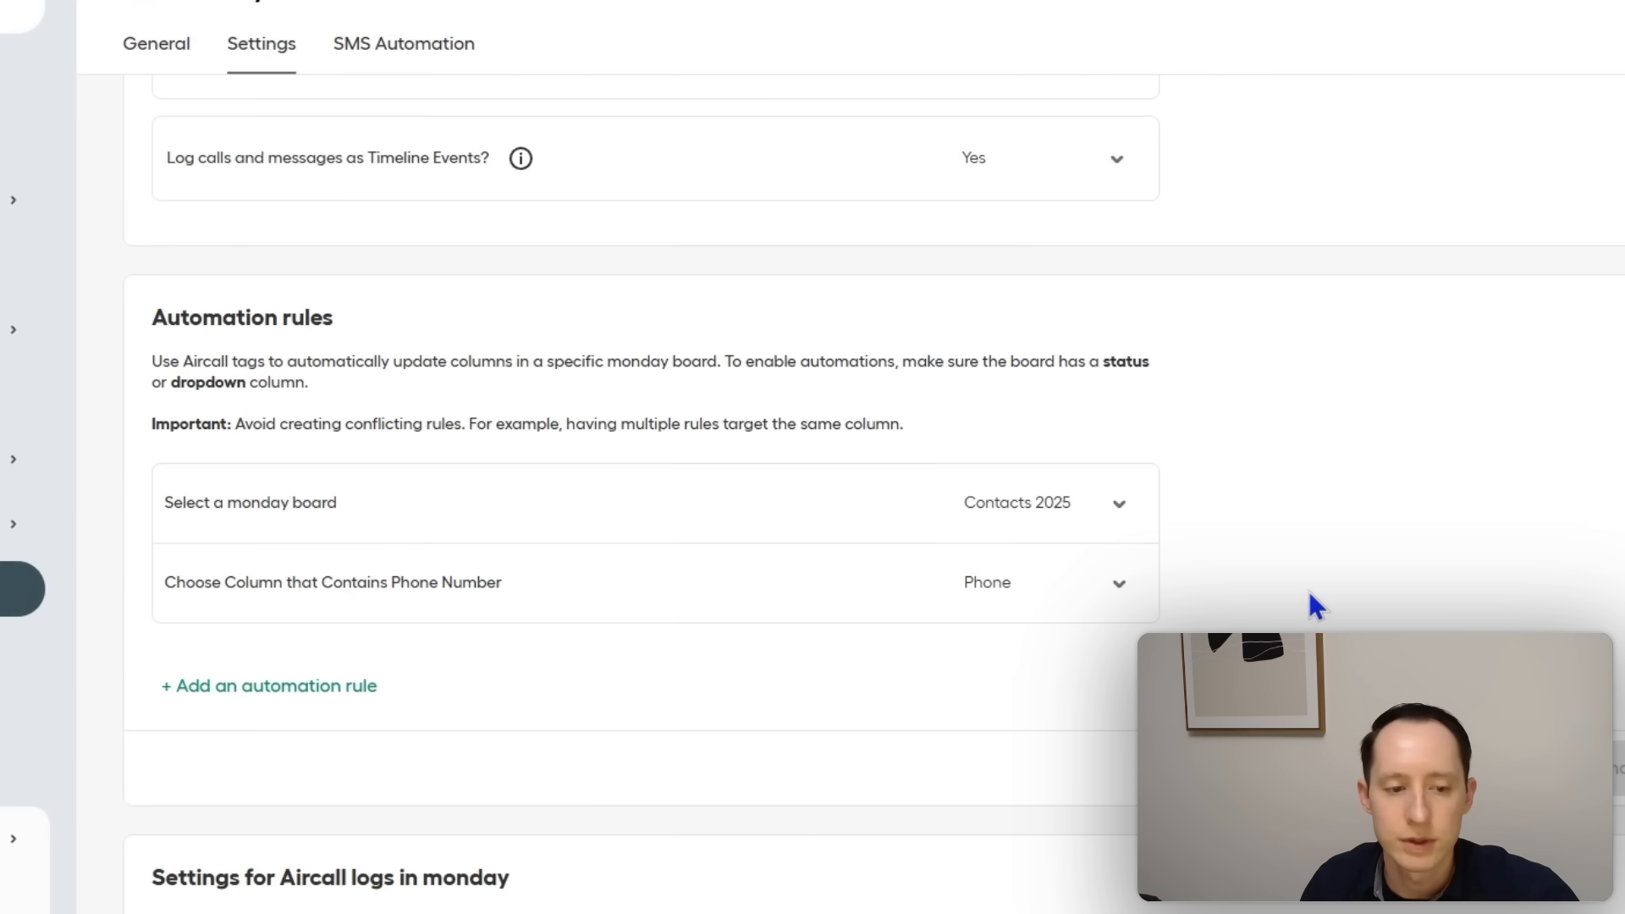
{"action": "left_click", "coordinate": [315, 689]}
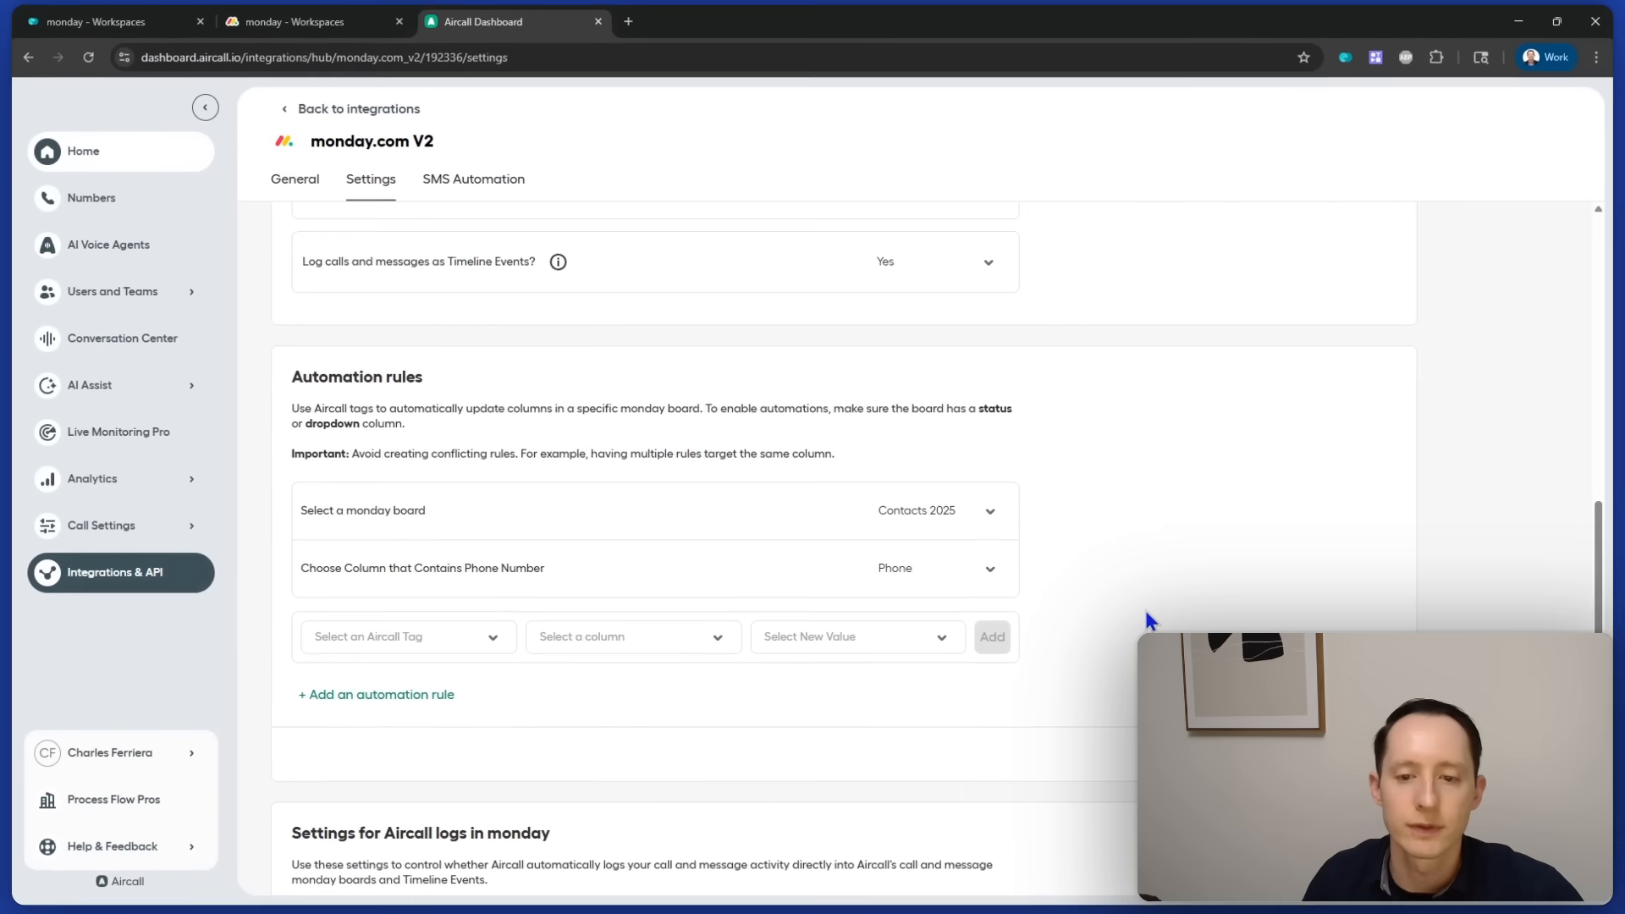
- Set Log call transcription to Yes in the settings for Aircall logs in monday
{"action": "scroll", "coordinate": [1123, 593], "scroll_direction": "down", "scroll_amount": 2}
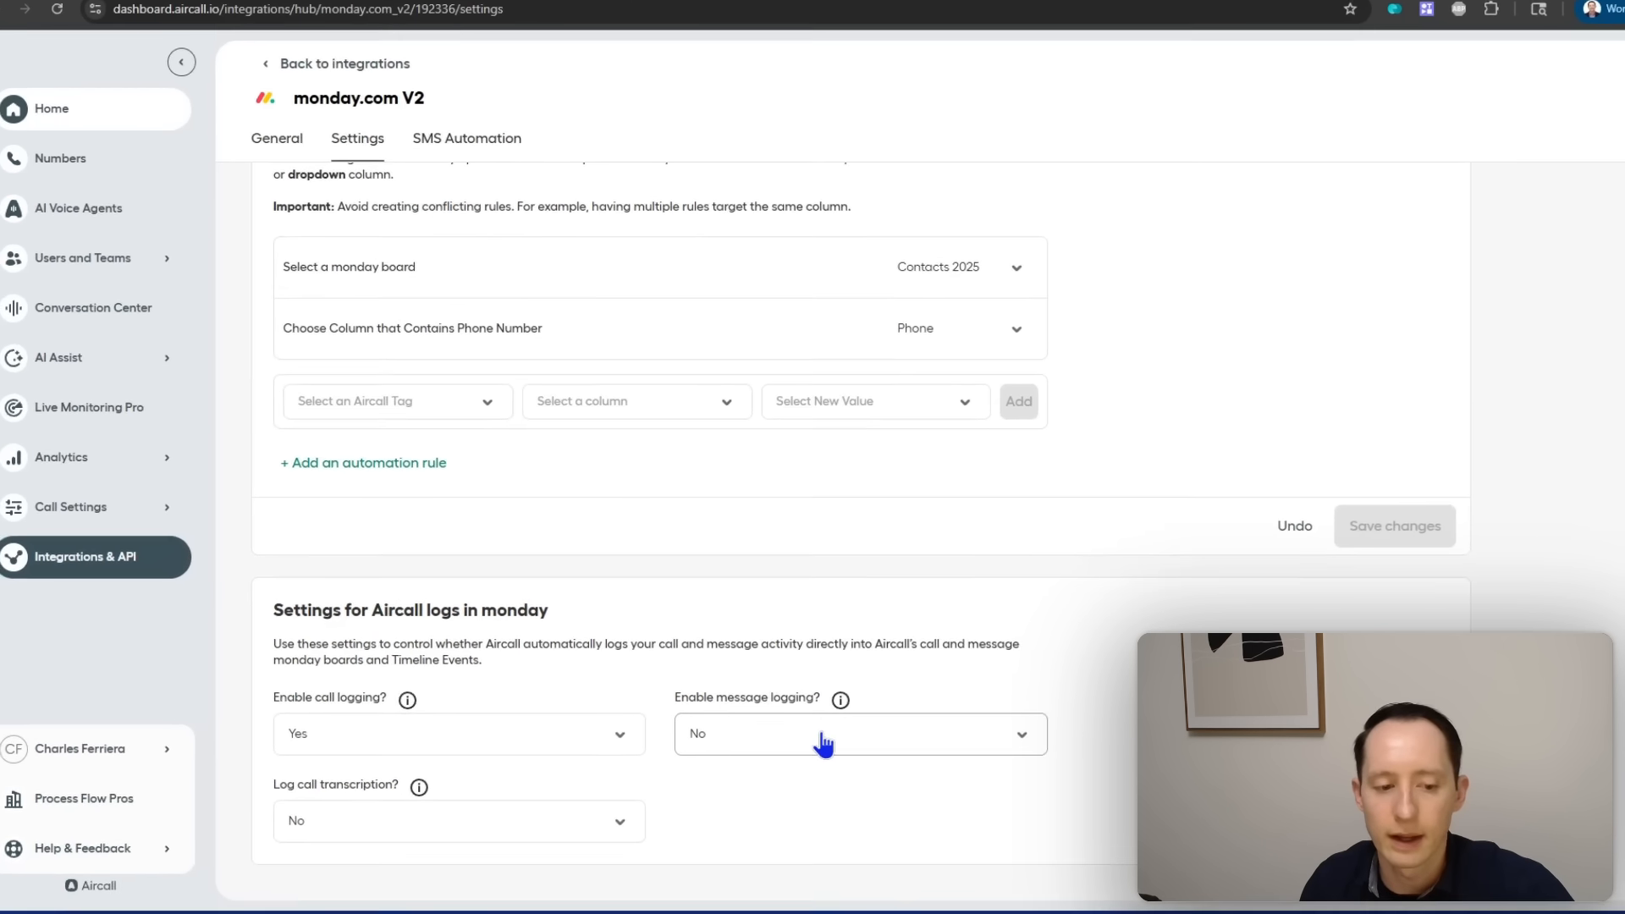
{"action": "left_click", "coordinate": [588, 851]}
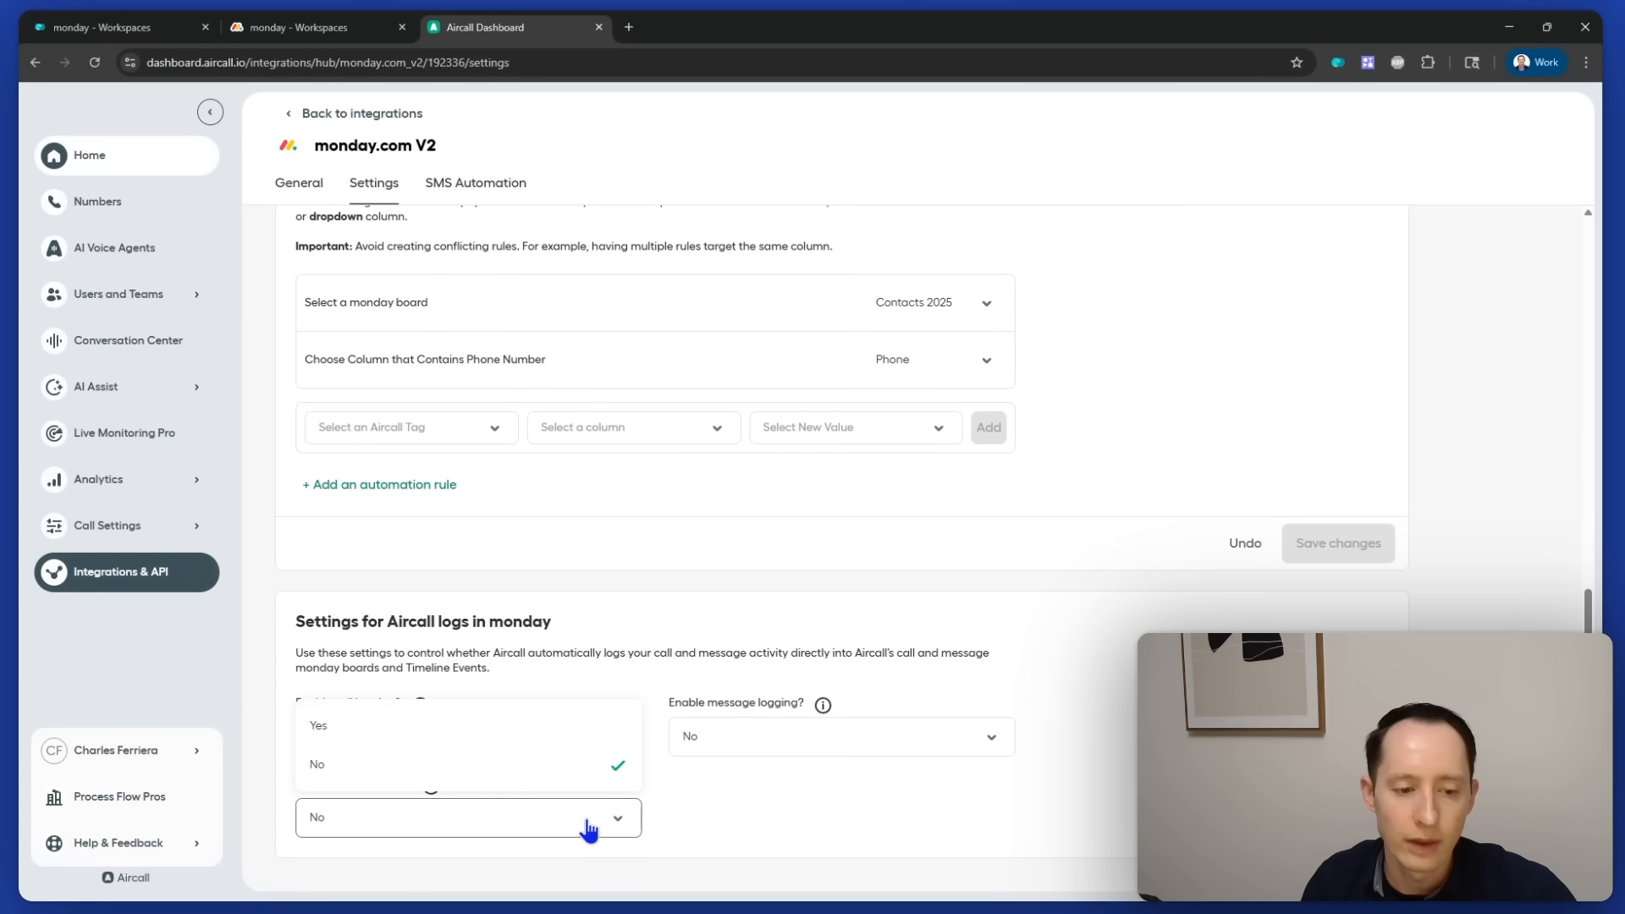
{"action": "left_click", "coordinate": [519, 728]}
{"action": "scroll", "coordinate": [998, 751], "scroll_direction": "down", "scroll_amount": 1}
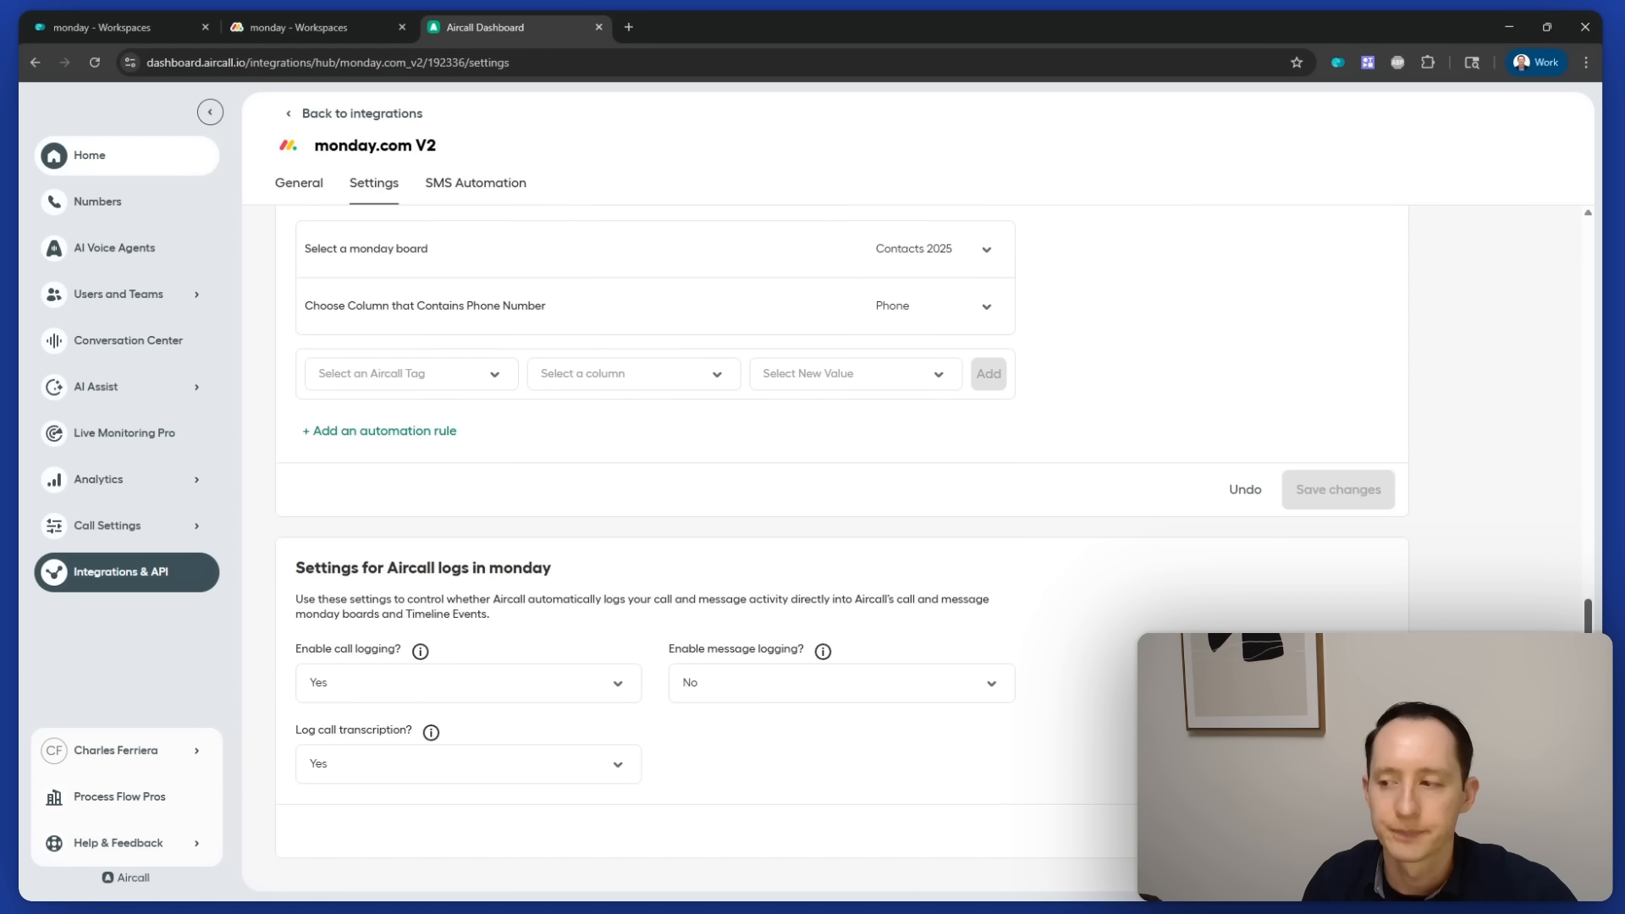
- Open the call tags list, discarding unsaved integration changes, and compare the tags with the Aircall Disposition labels on the Contacts 2025 board
{"action": "scroll", "coordinate": [508, 587], "scroll_direction": "up", "scroll_amount": 5}
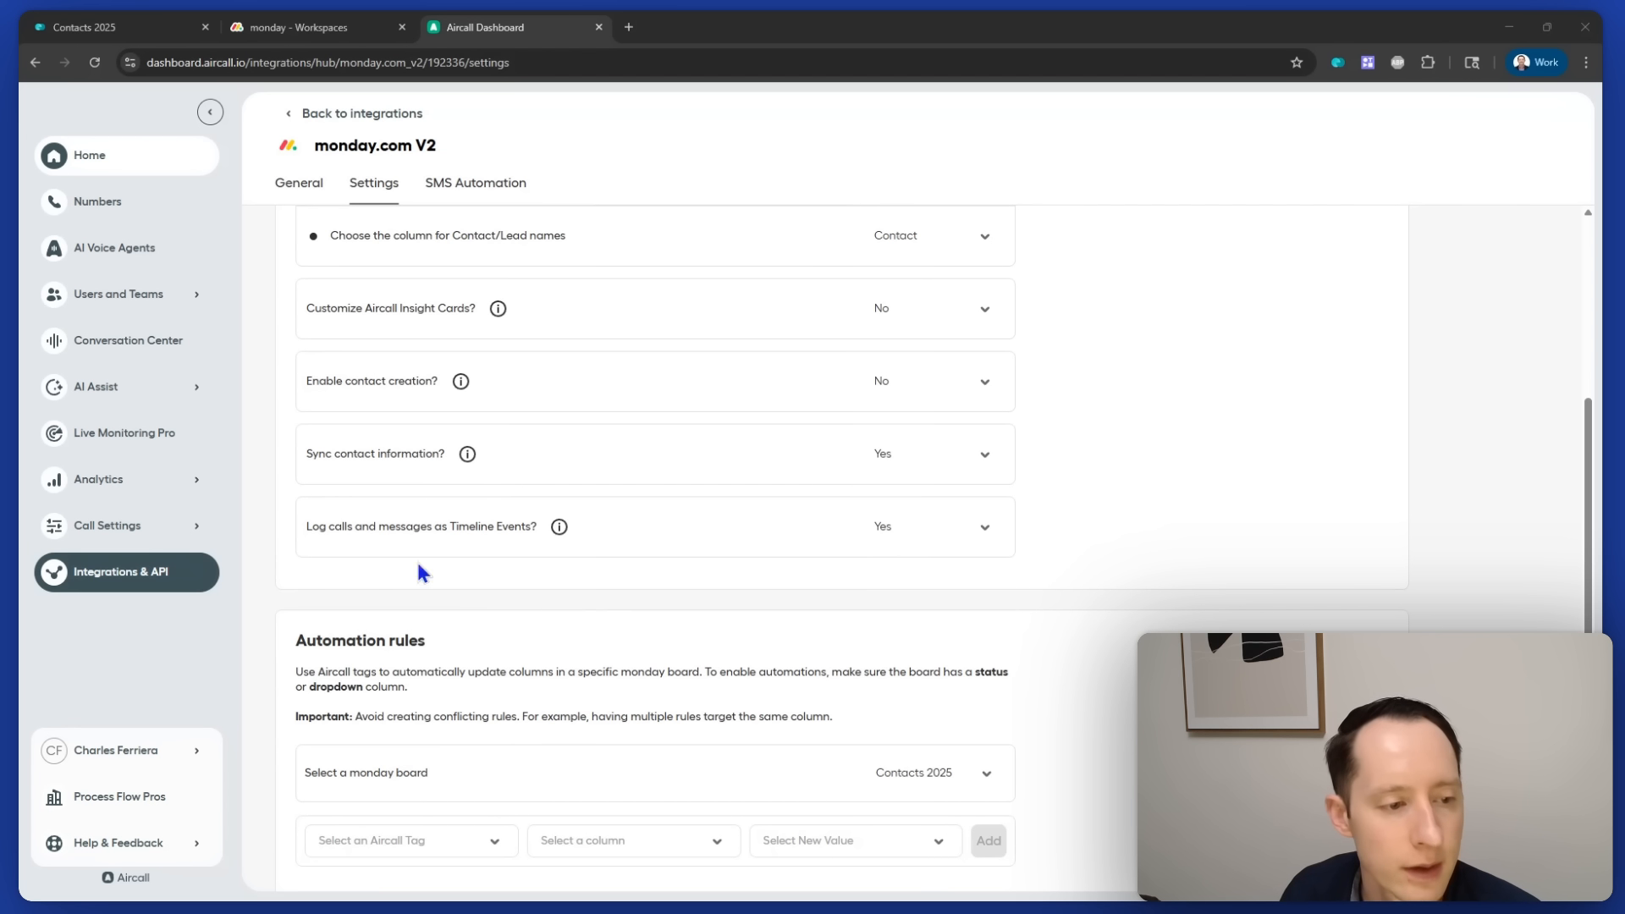
{"action": "mouse_move", "coordinate": [127, 529]}
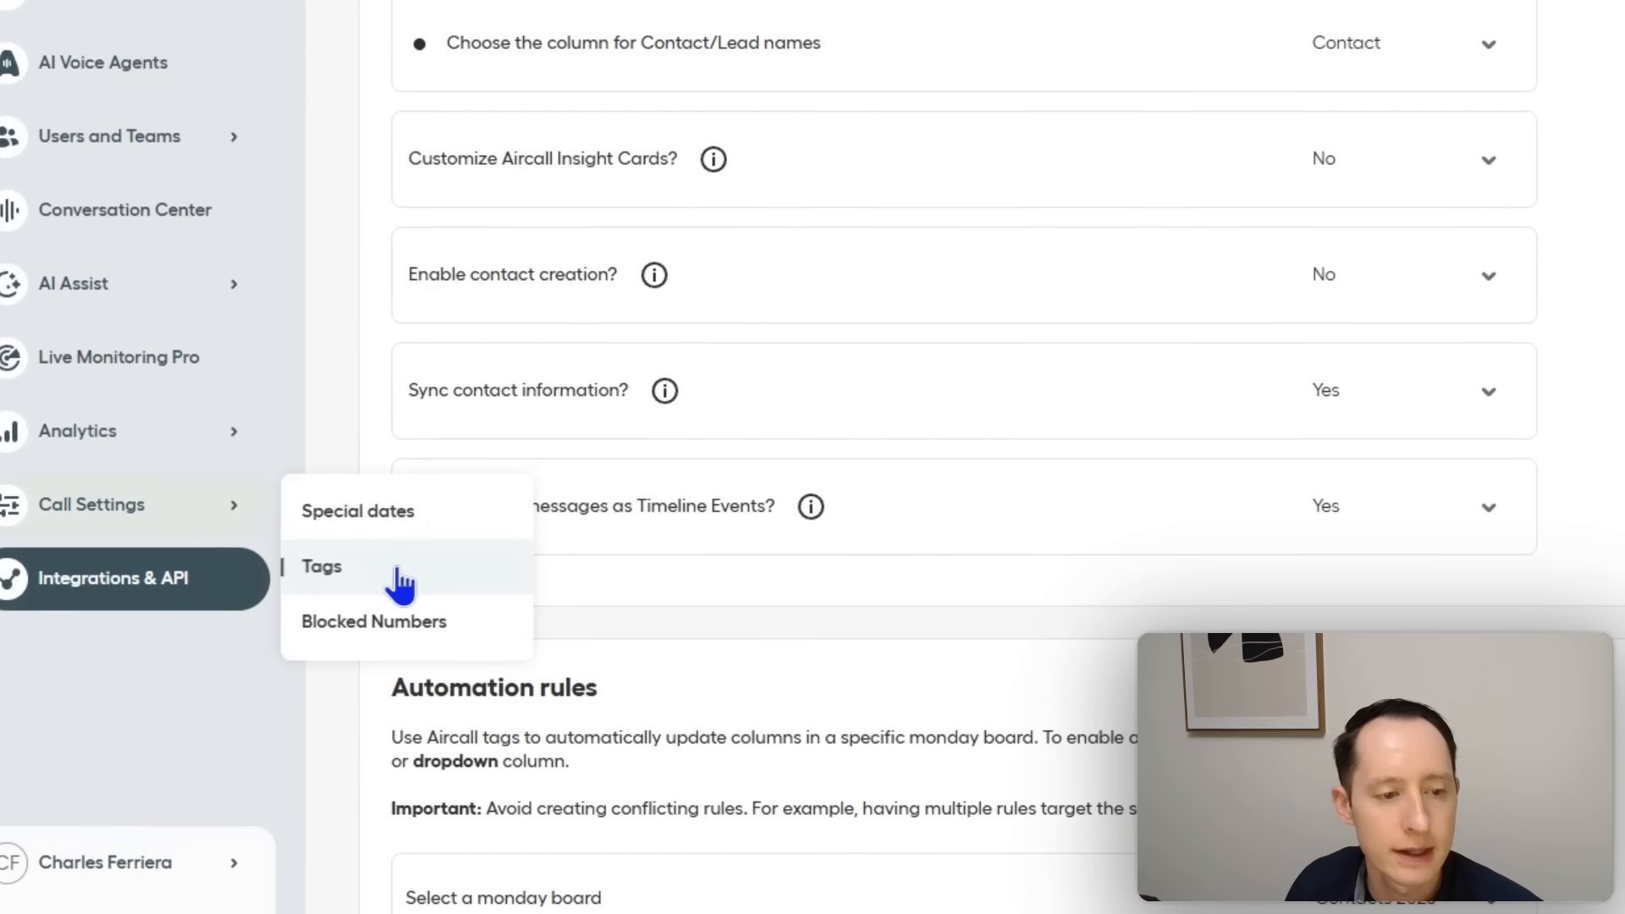
{"action": "left_click", "coordinate": [286, 559]}
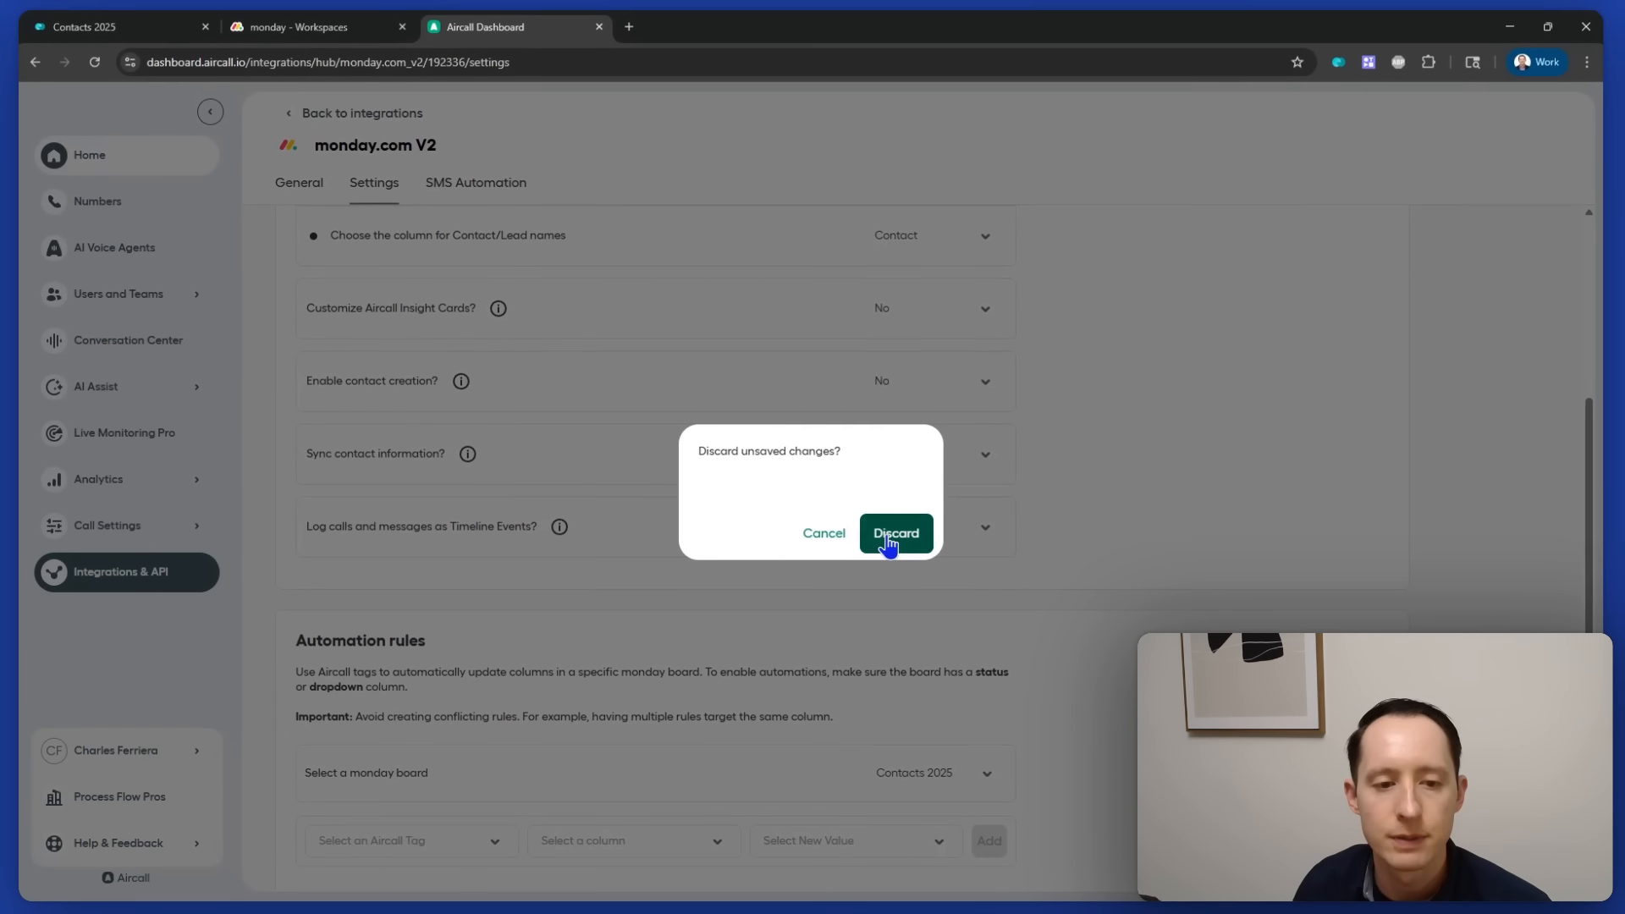
{"action": "left_click", "coordinate": [986, 530]}
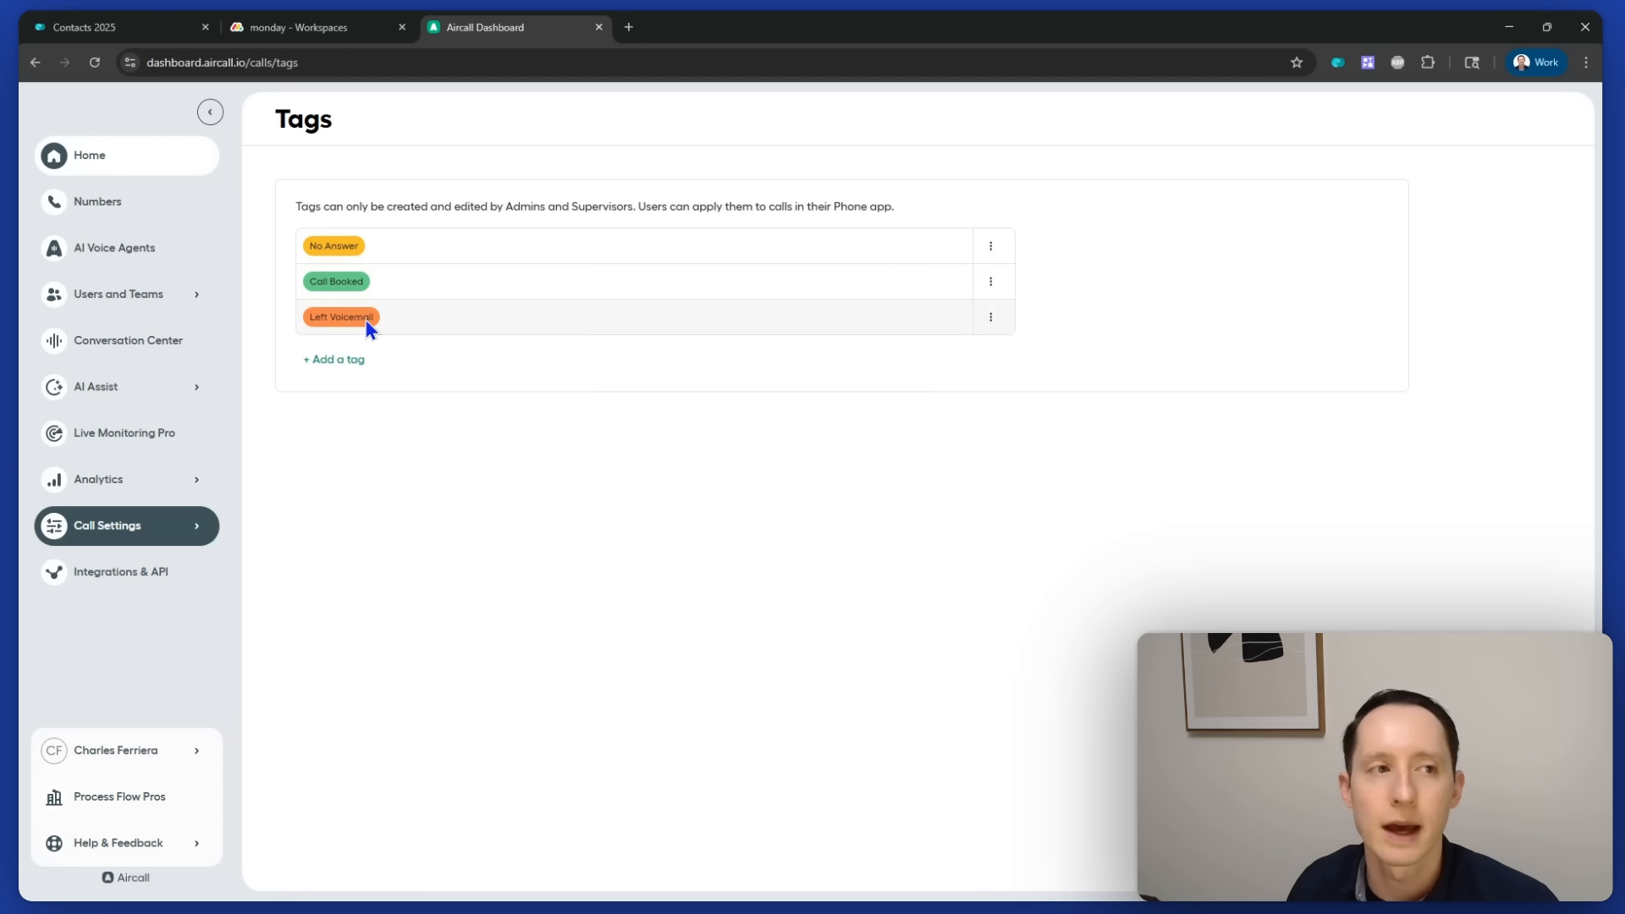
{"action": "left_click", "coordinate": [93, 13]}
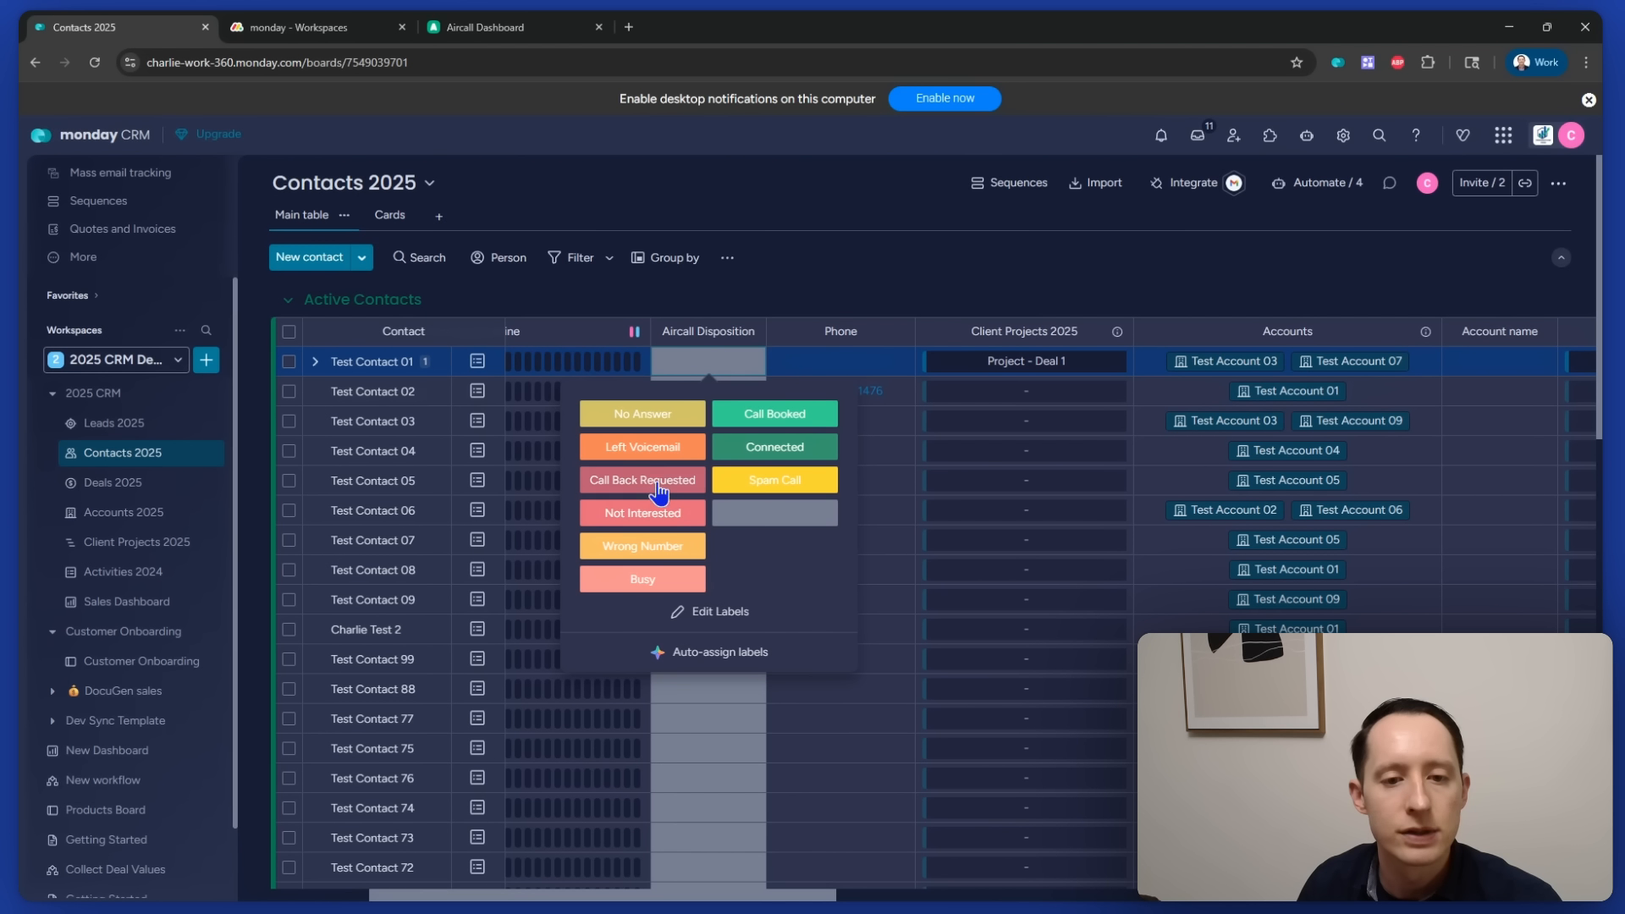
{"action": "left_click", "coordinate": [468, 42]}
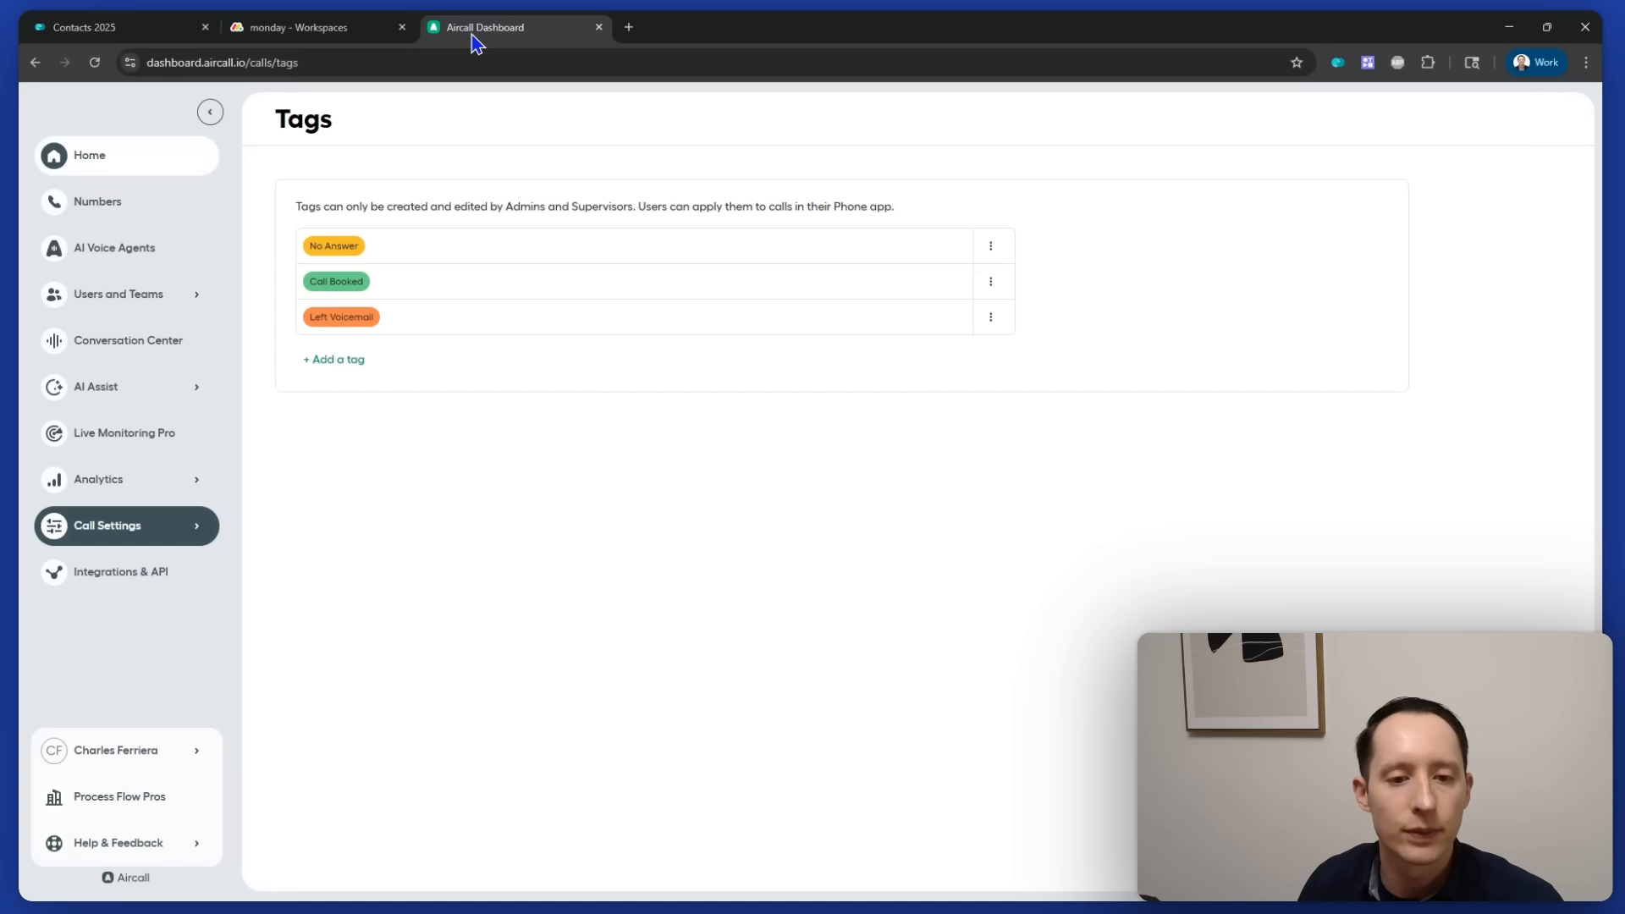
- Create a dark red call tag labelled "Not Interested"
{"action": "left_click", "coordinate": [349, 361]}
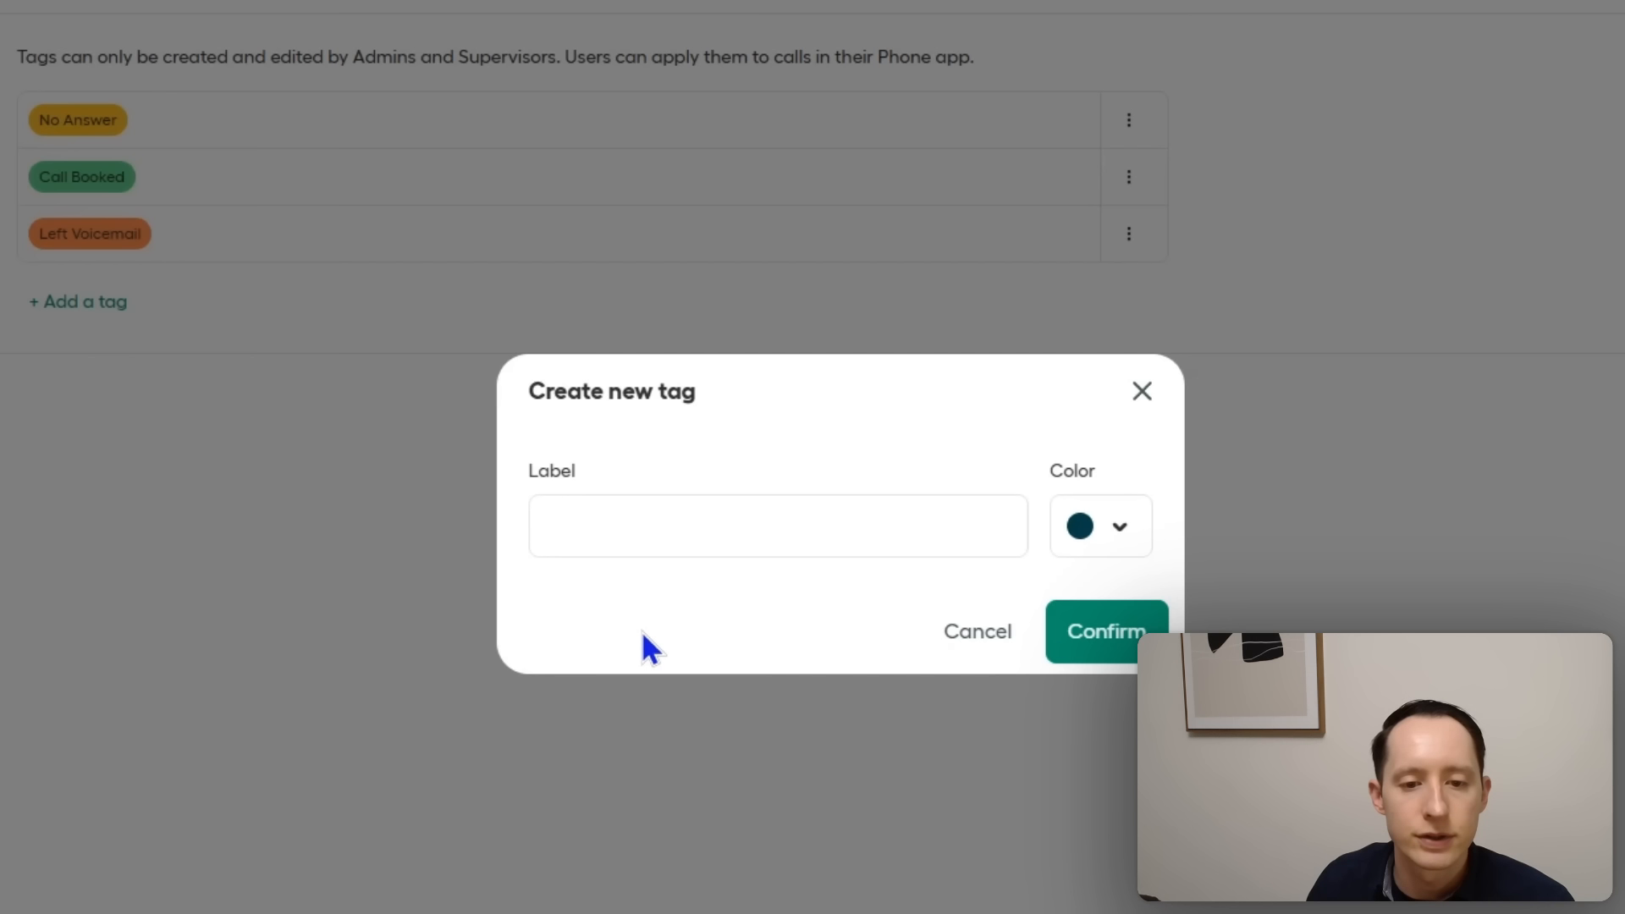
{"action": "left_click", "coordinate": [690, 522]}
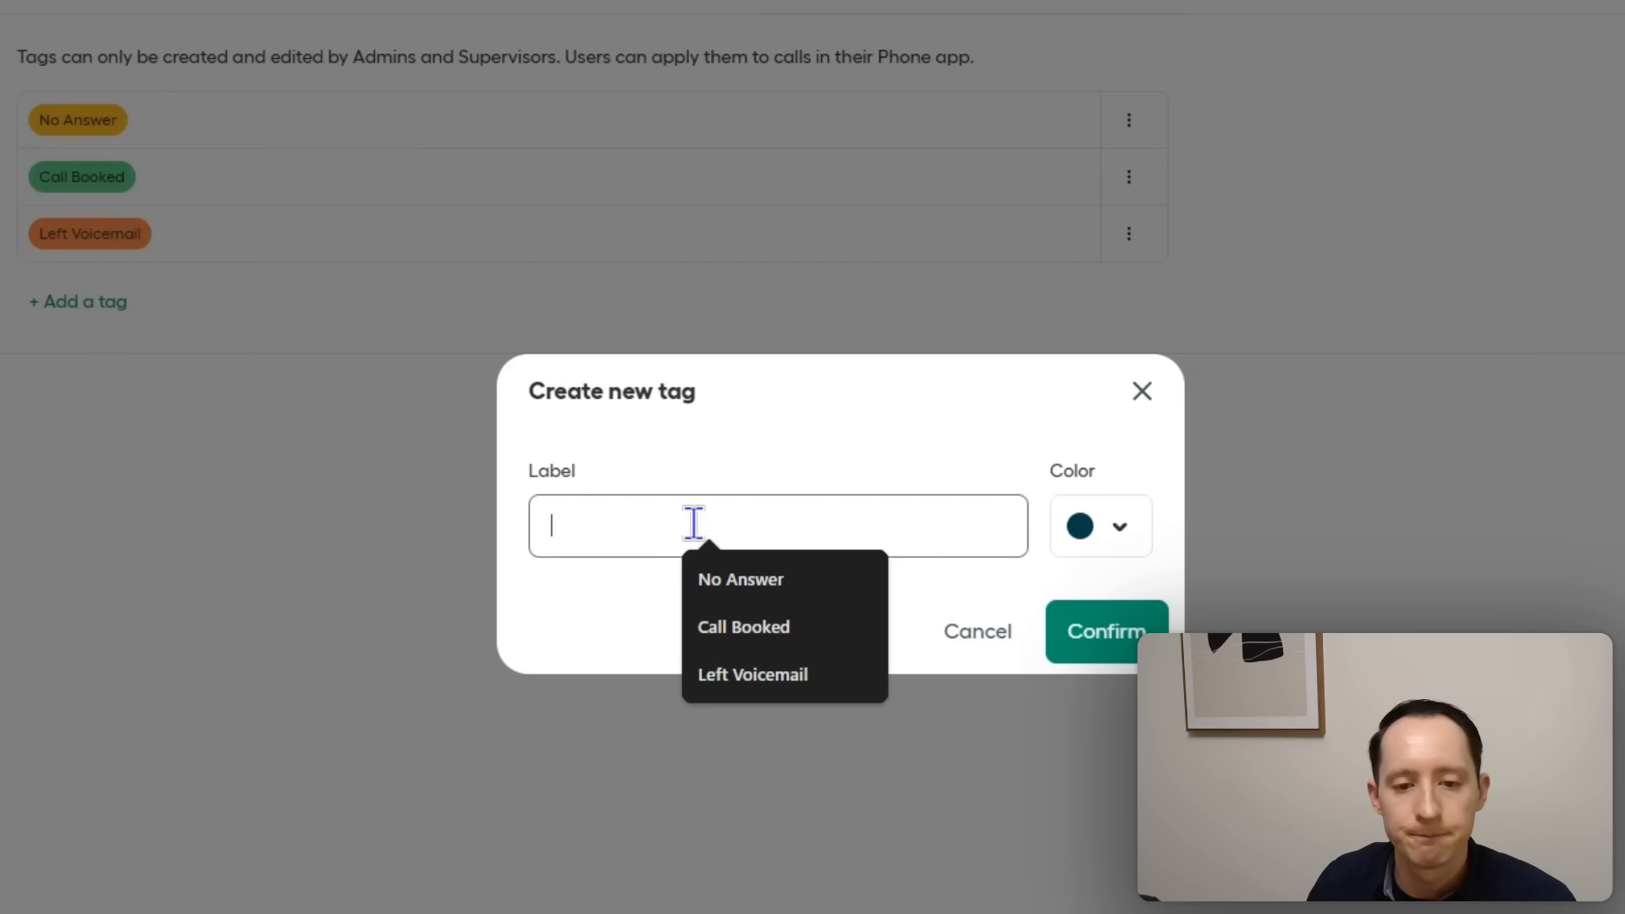
{"action": "type", "text": "Not Interested"}
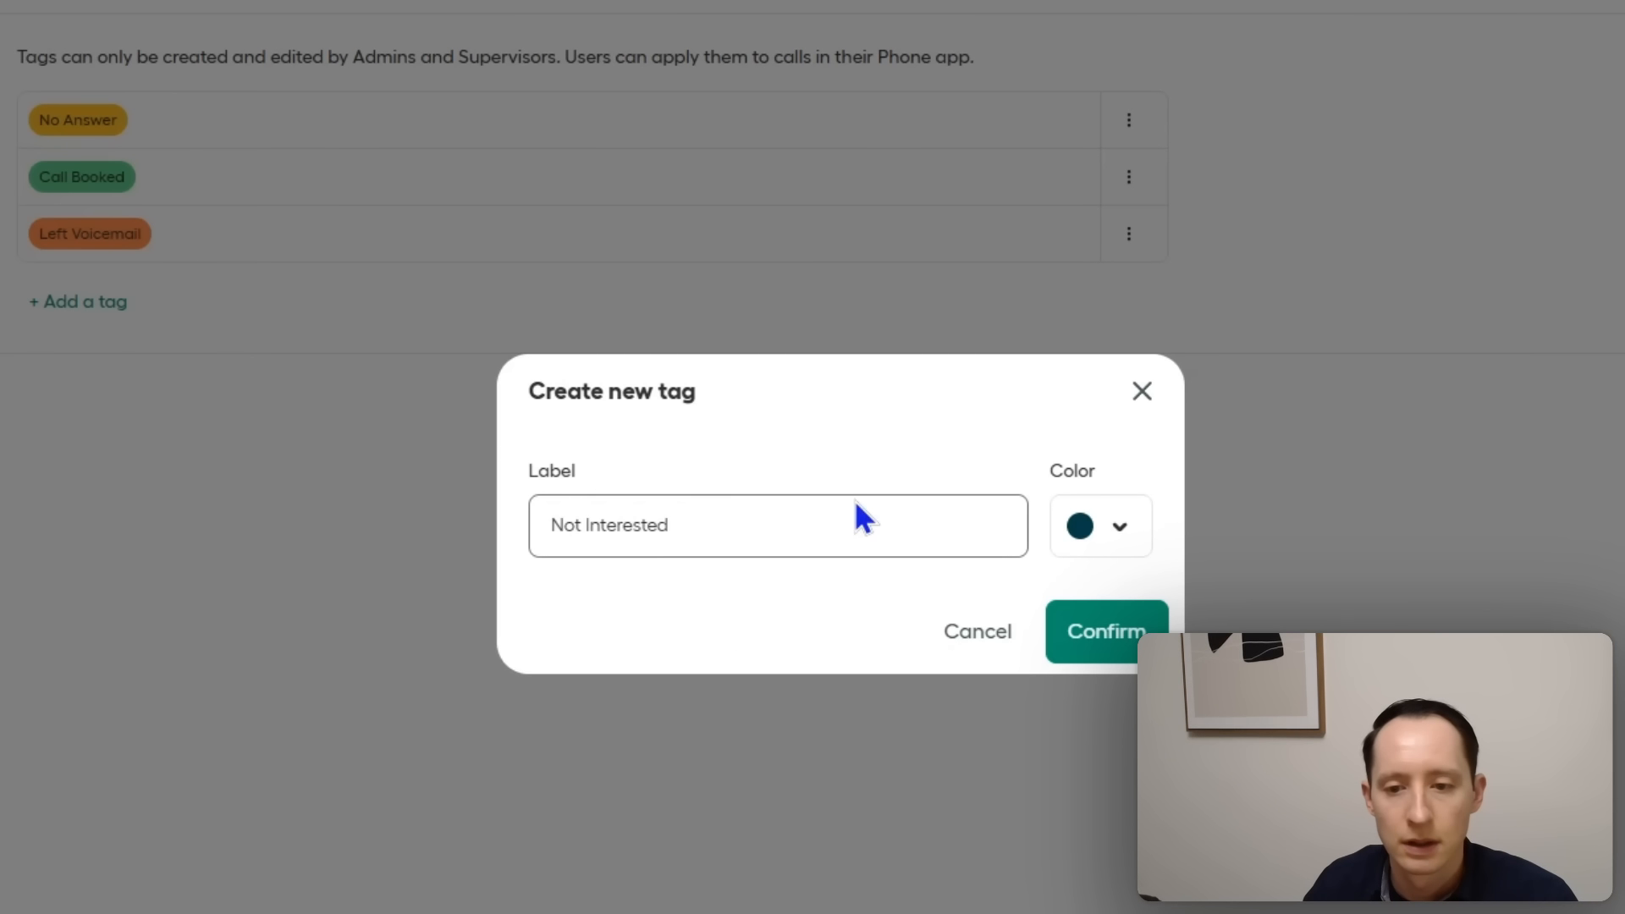
{"action": "left_click", "coordinate": [1101, 526]}
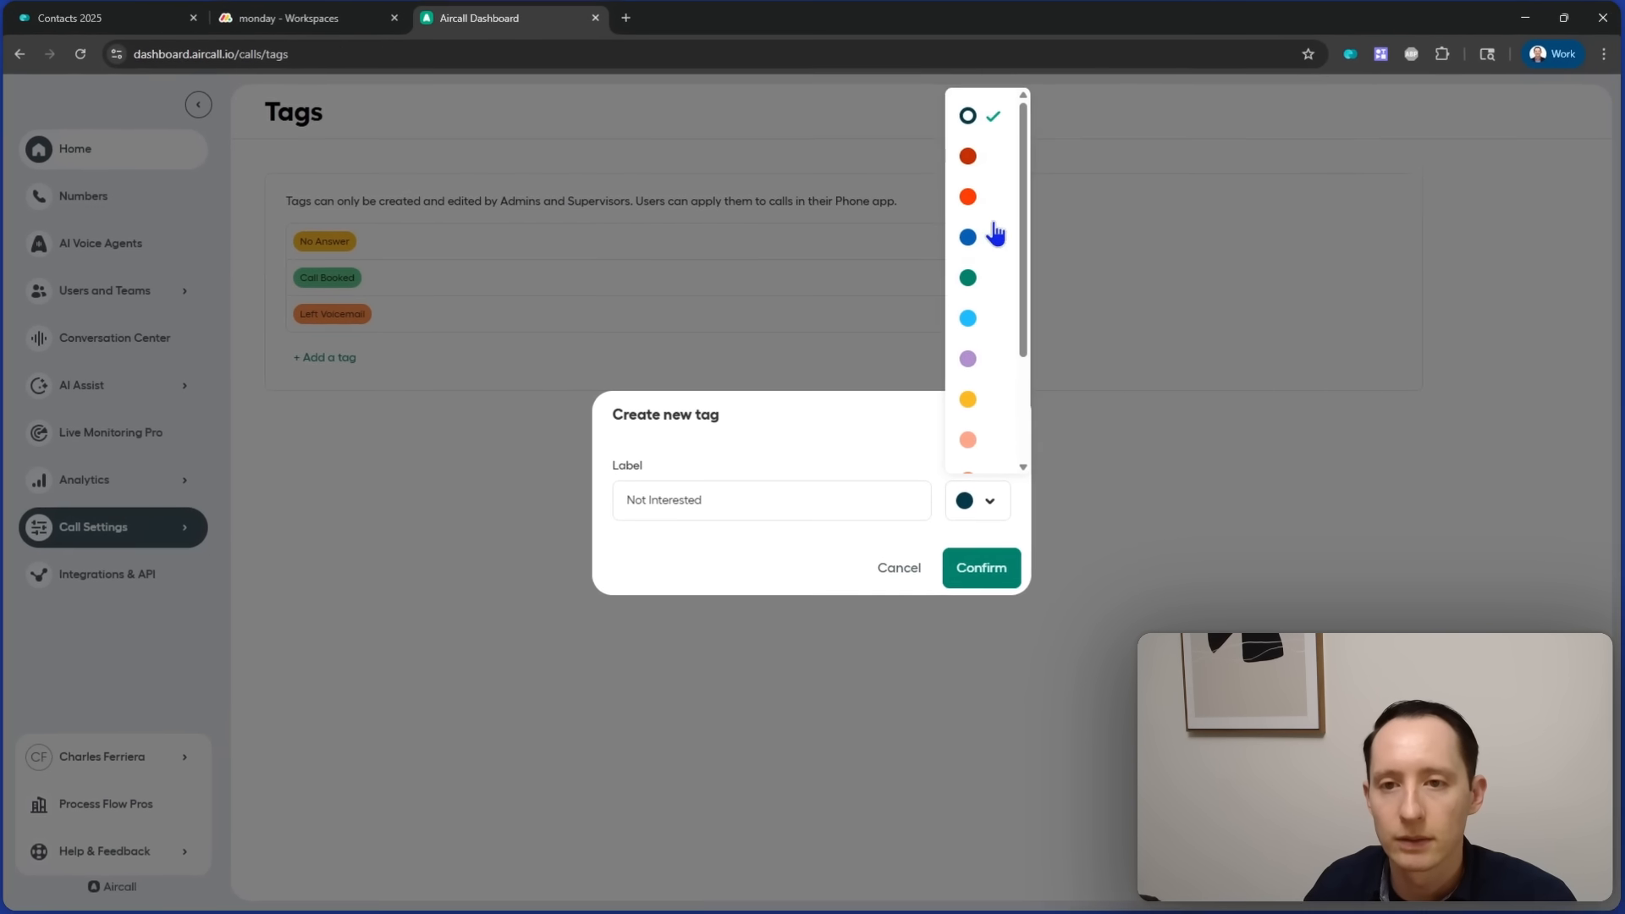
{"action": "left_click", "coordinate": [974, 167]}
{"action": "left_click", "coordinate": [985, 559]}
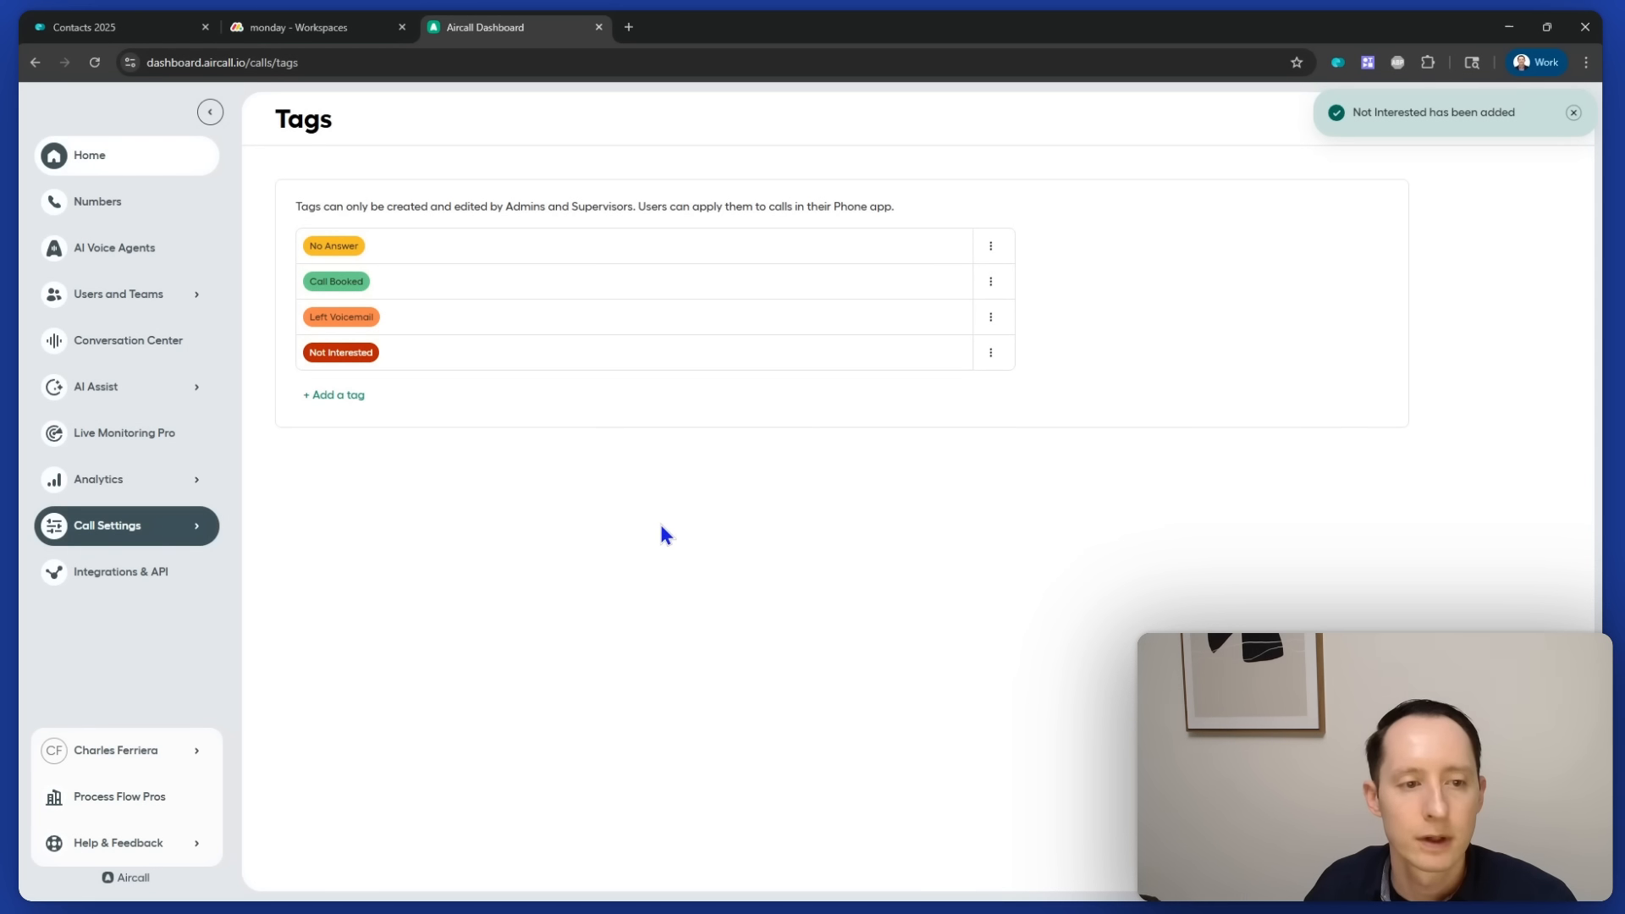
- Reopen the active monday.com V2 integration's settings at the Automation rules section
{"action": "left_click", "coordinate": [170, 581]}
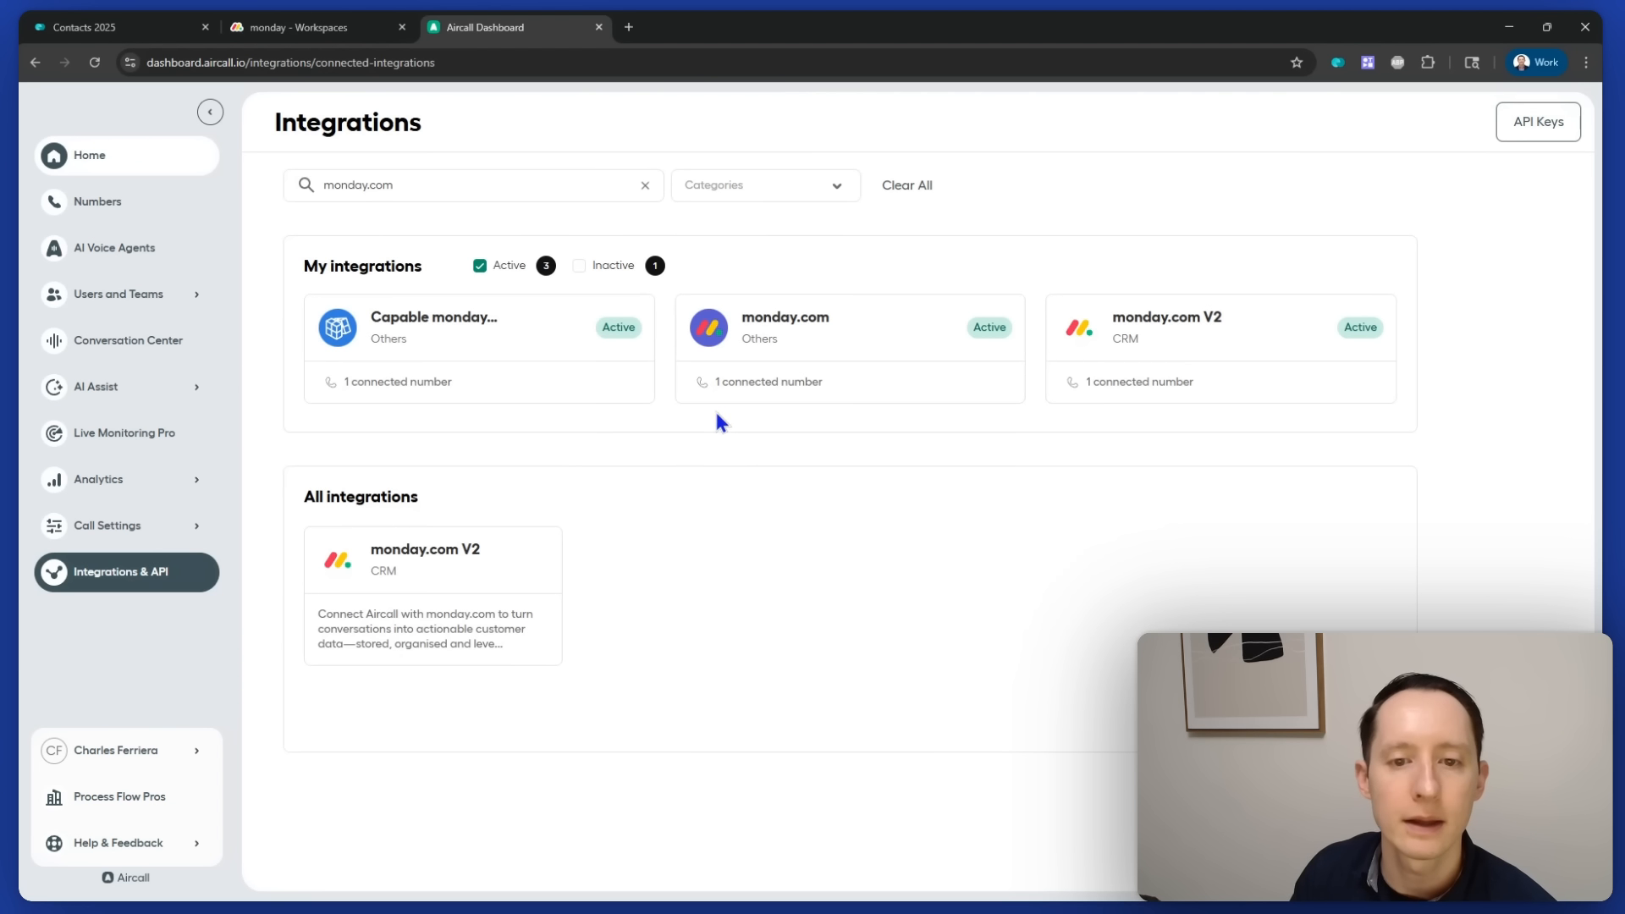
{"action": "left_click", "coordinate": [465, 617]}
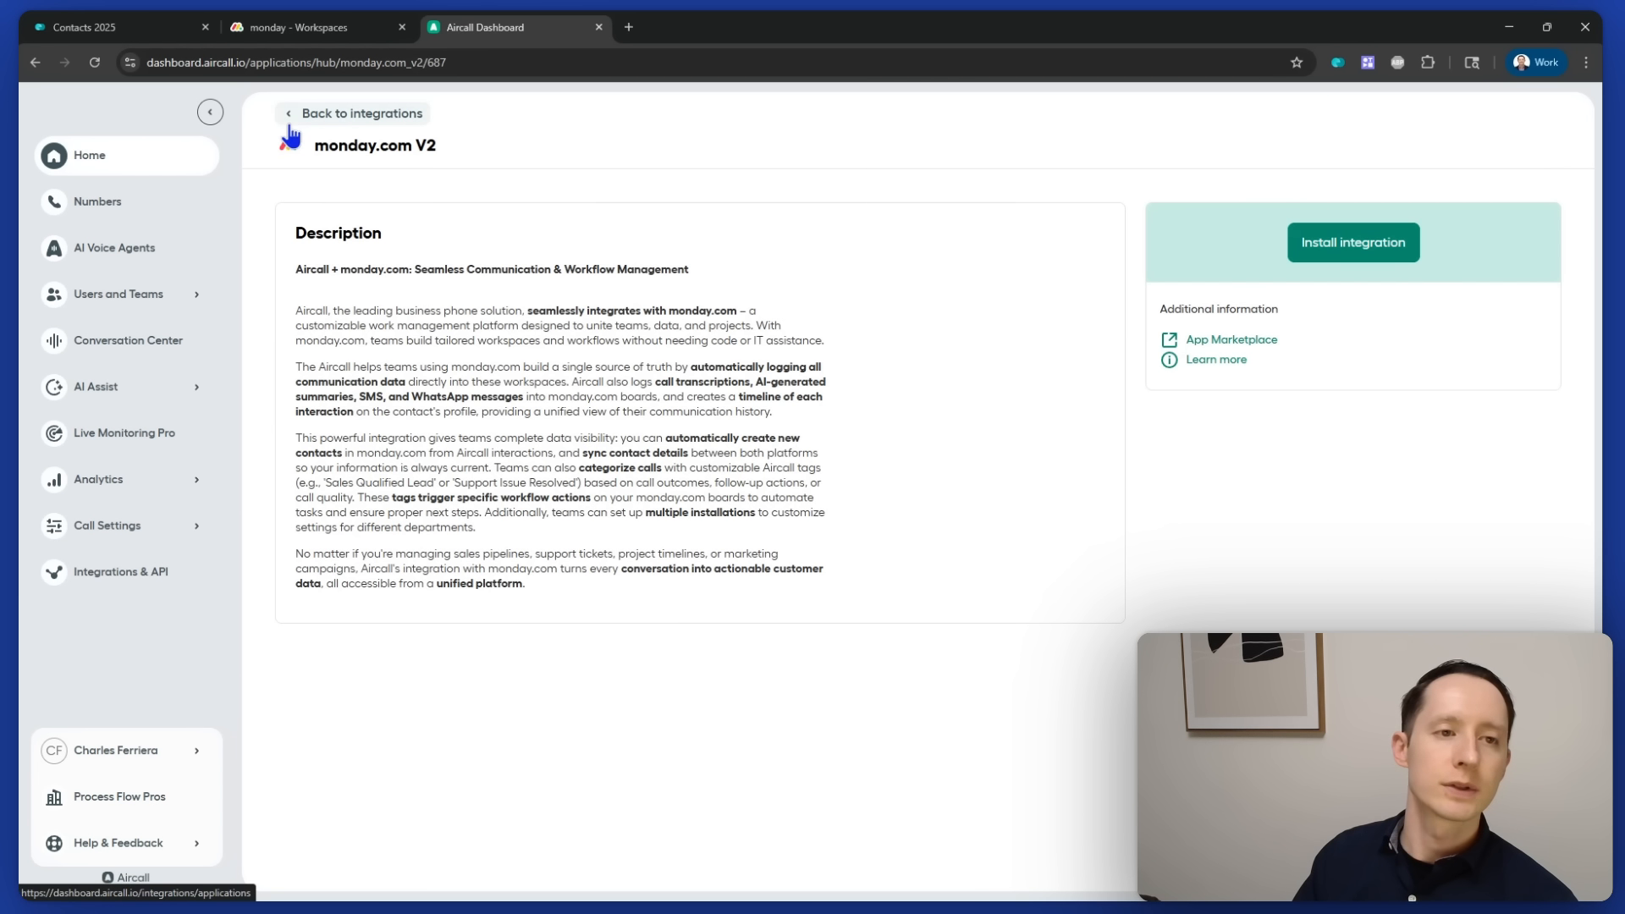
{"action": "left_click", "coordinate": [343, 114]}
{"action": "left_click", "coordinate": [1232, 397]}
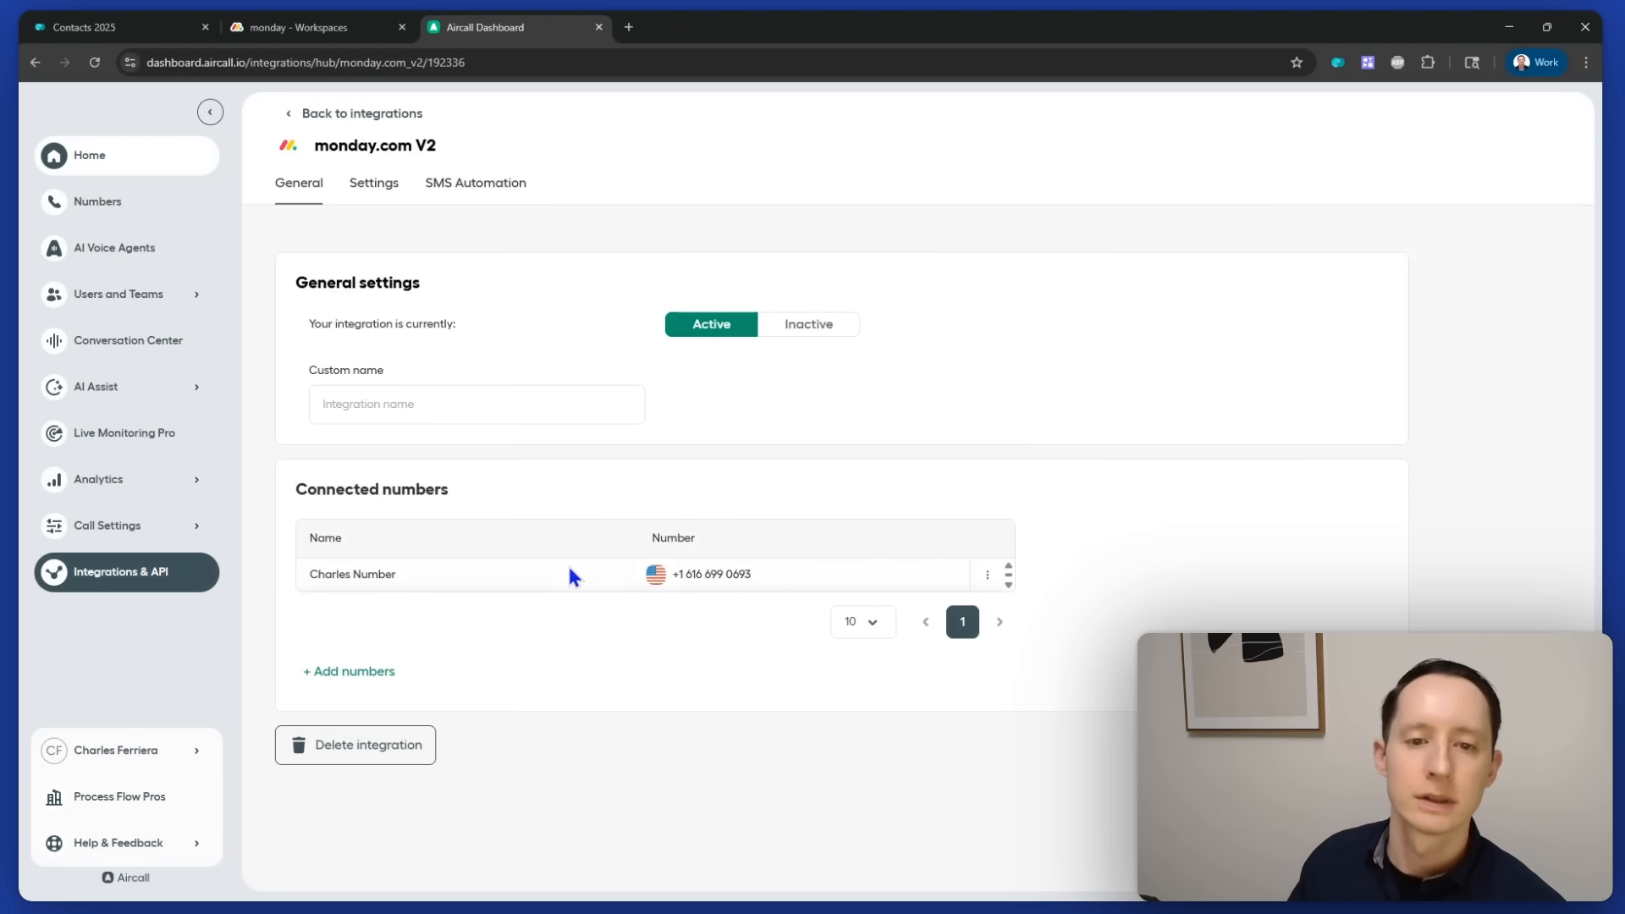
{"action": "left_click", "coordinate": [370, 187]}
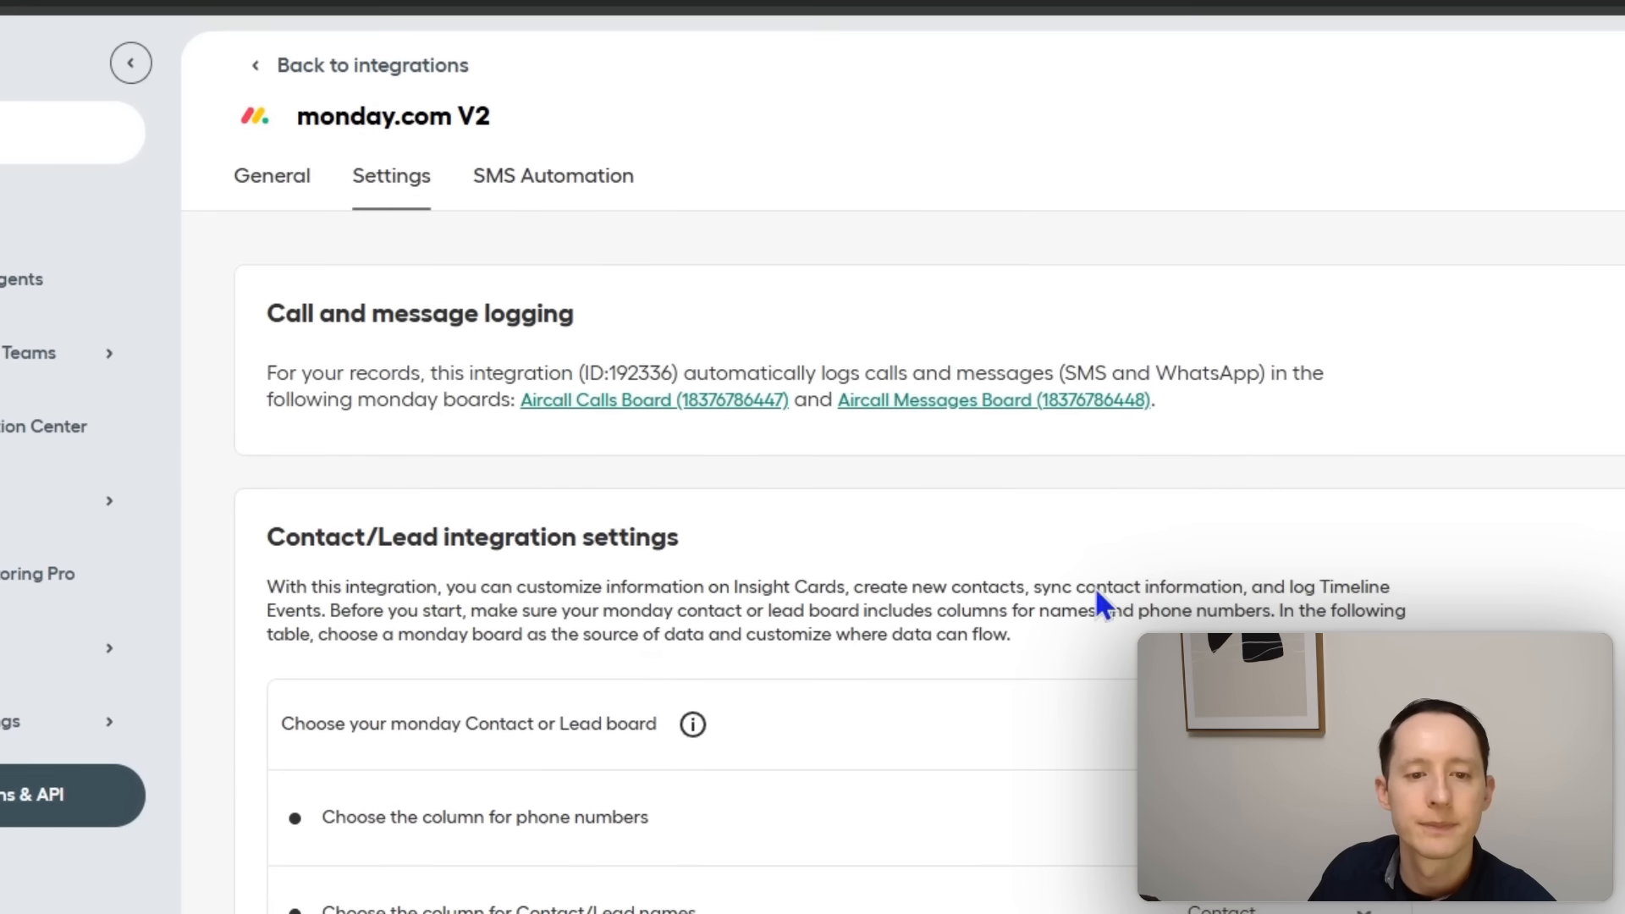
{"action": "scroll", "coordinate": [813, 439], "scroll_direction": "down", "scroll_amount": 2}
{"action": "scroll", "coordinate": [931, 581], "scroll_direction": "down", "scroll_amount": 6}
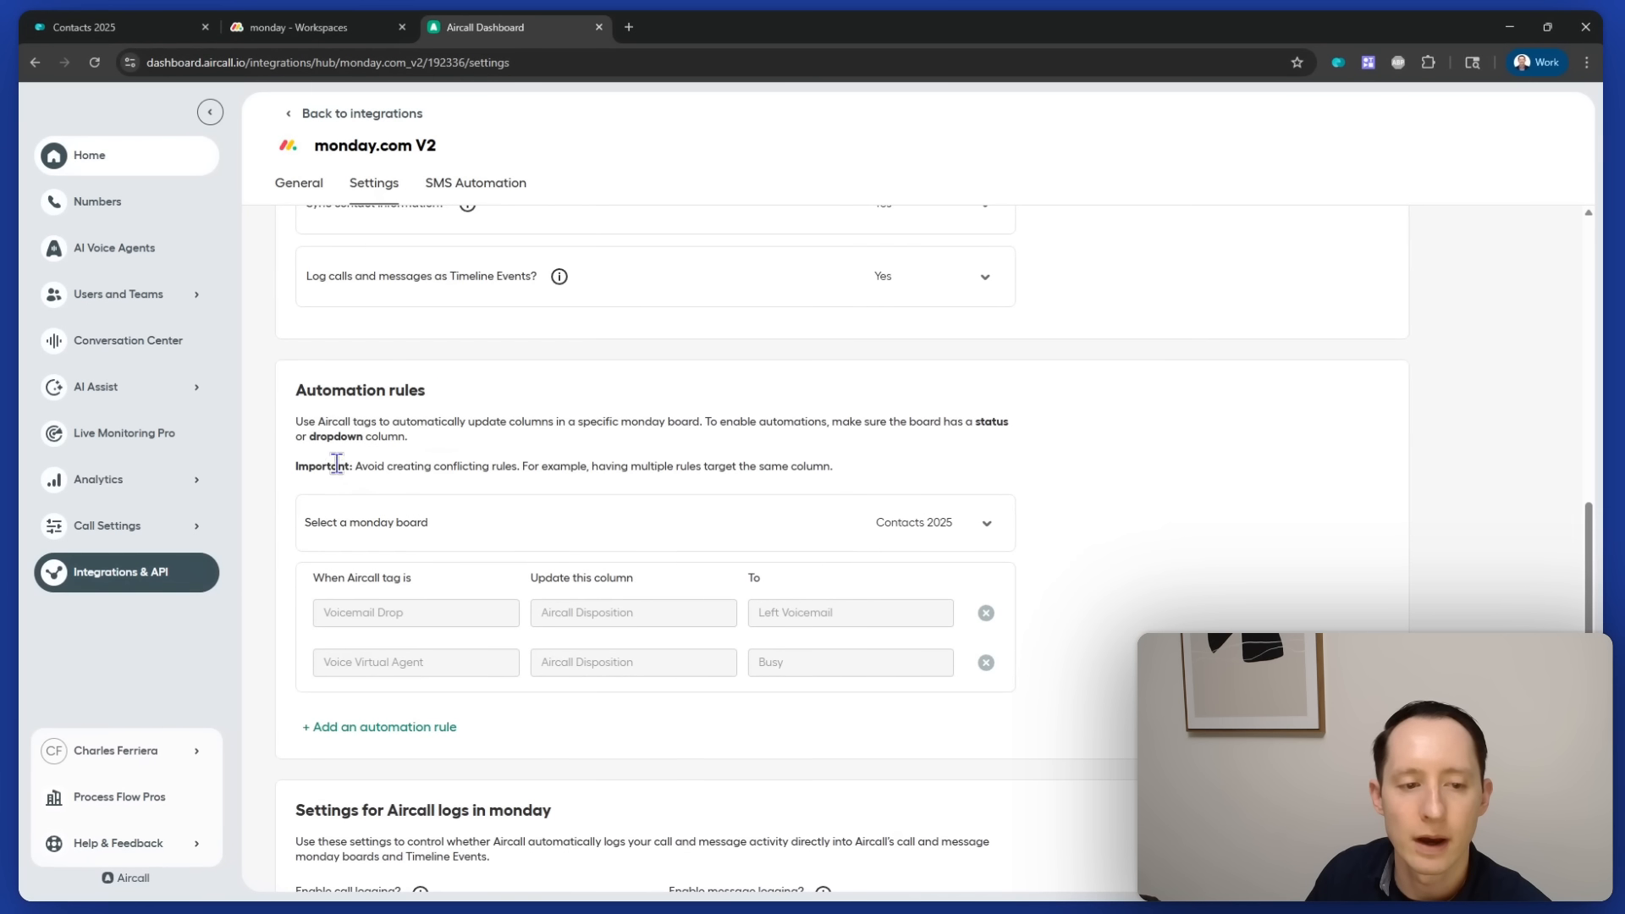
- Select Contacts 2025 as the automation rules' monday board and Phone as the column that contains the phone number
{"action": "left_click", "coordinate": [941, 530]}
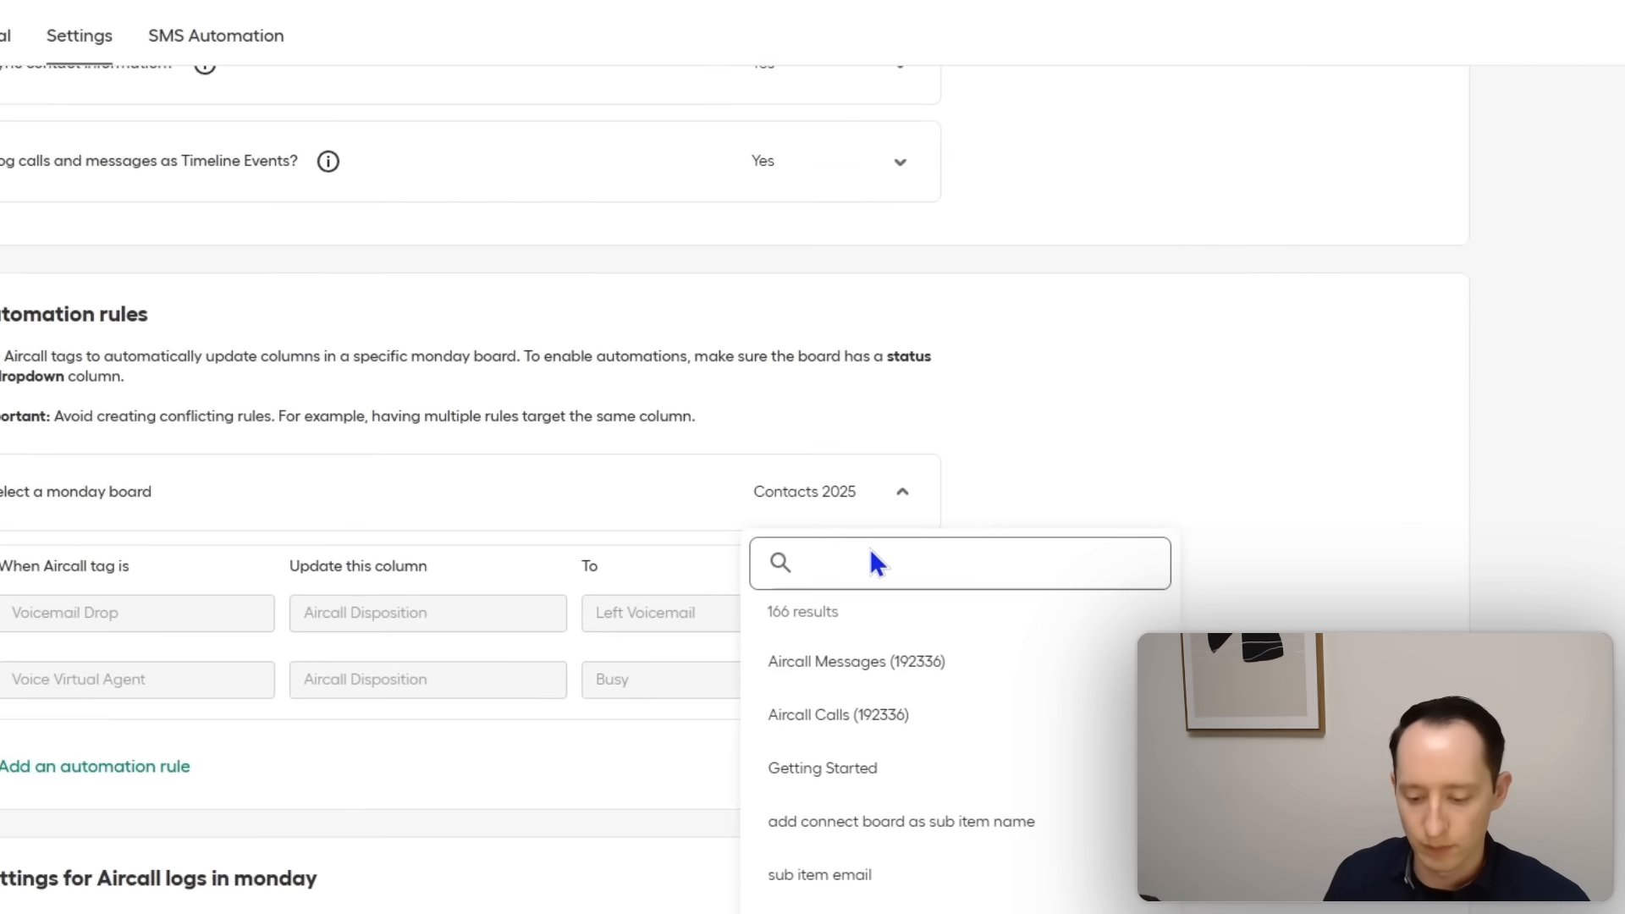
{"action": "type", "text": "contacts"}
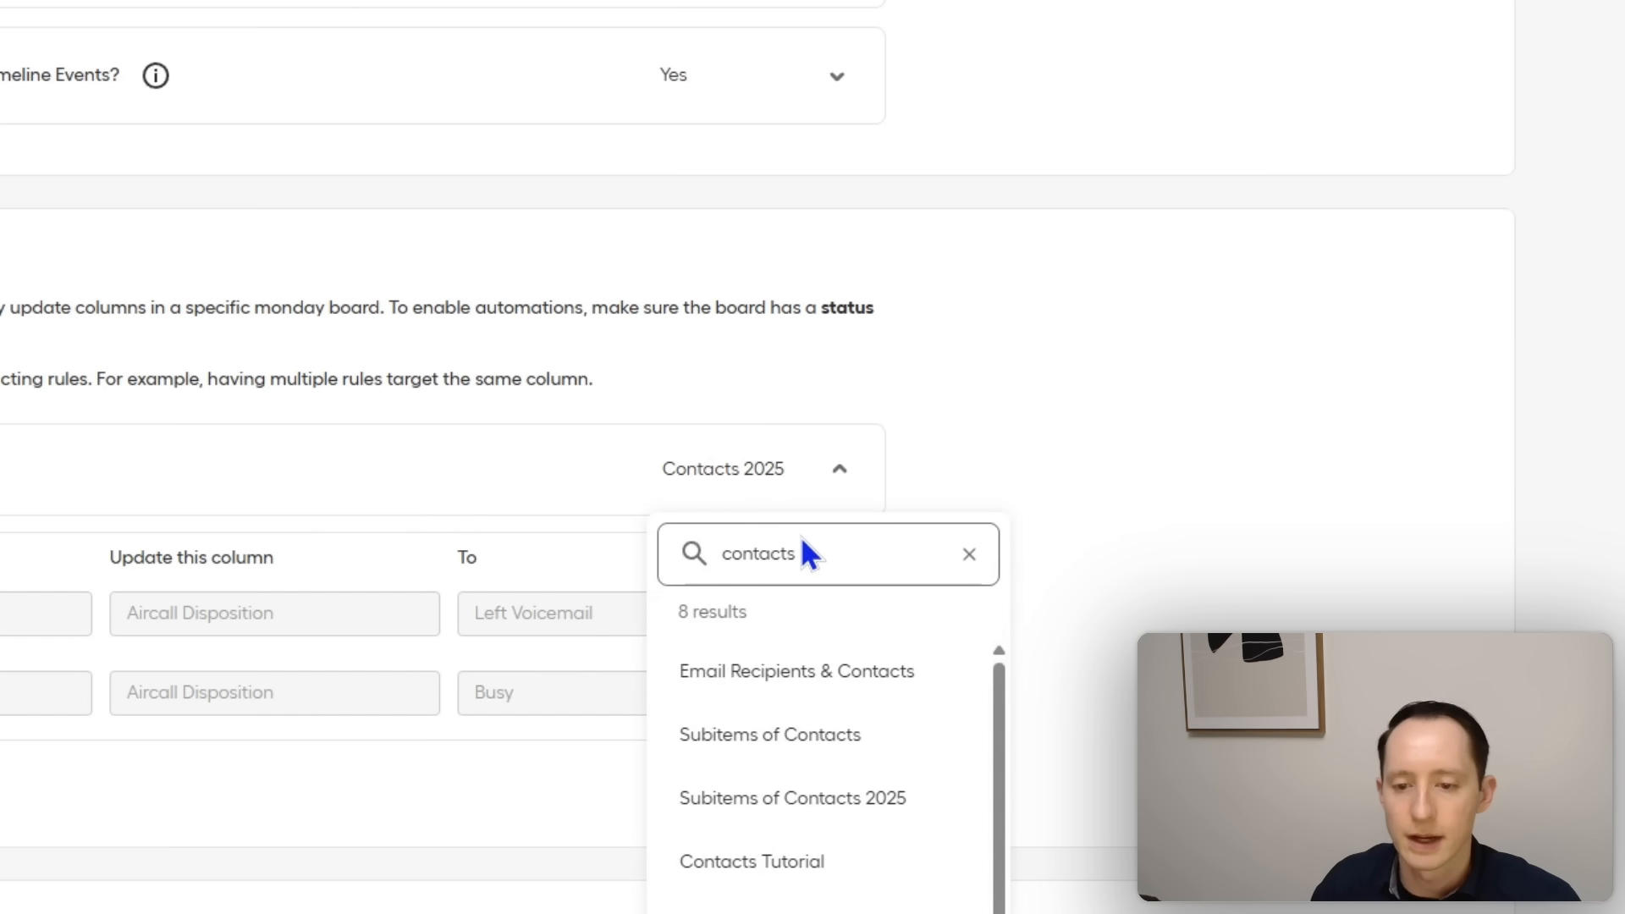
{"action": "left_click", "coordinate": [812, 911]}
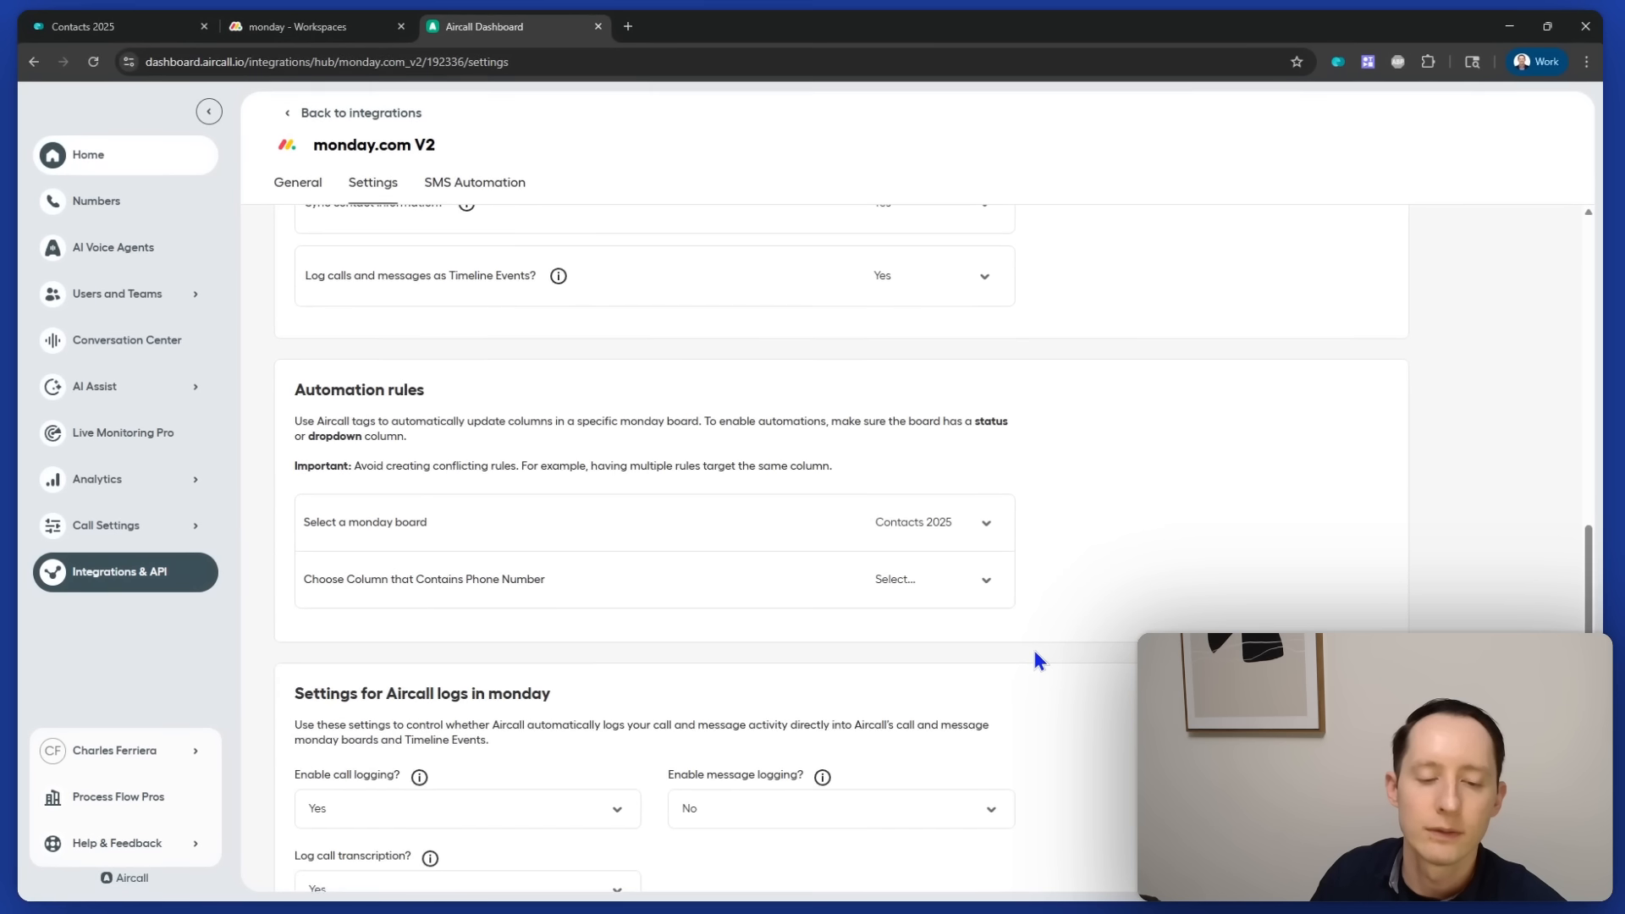
{"action": "left_click", "coordinate": [947, 593]}
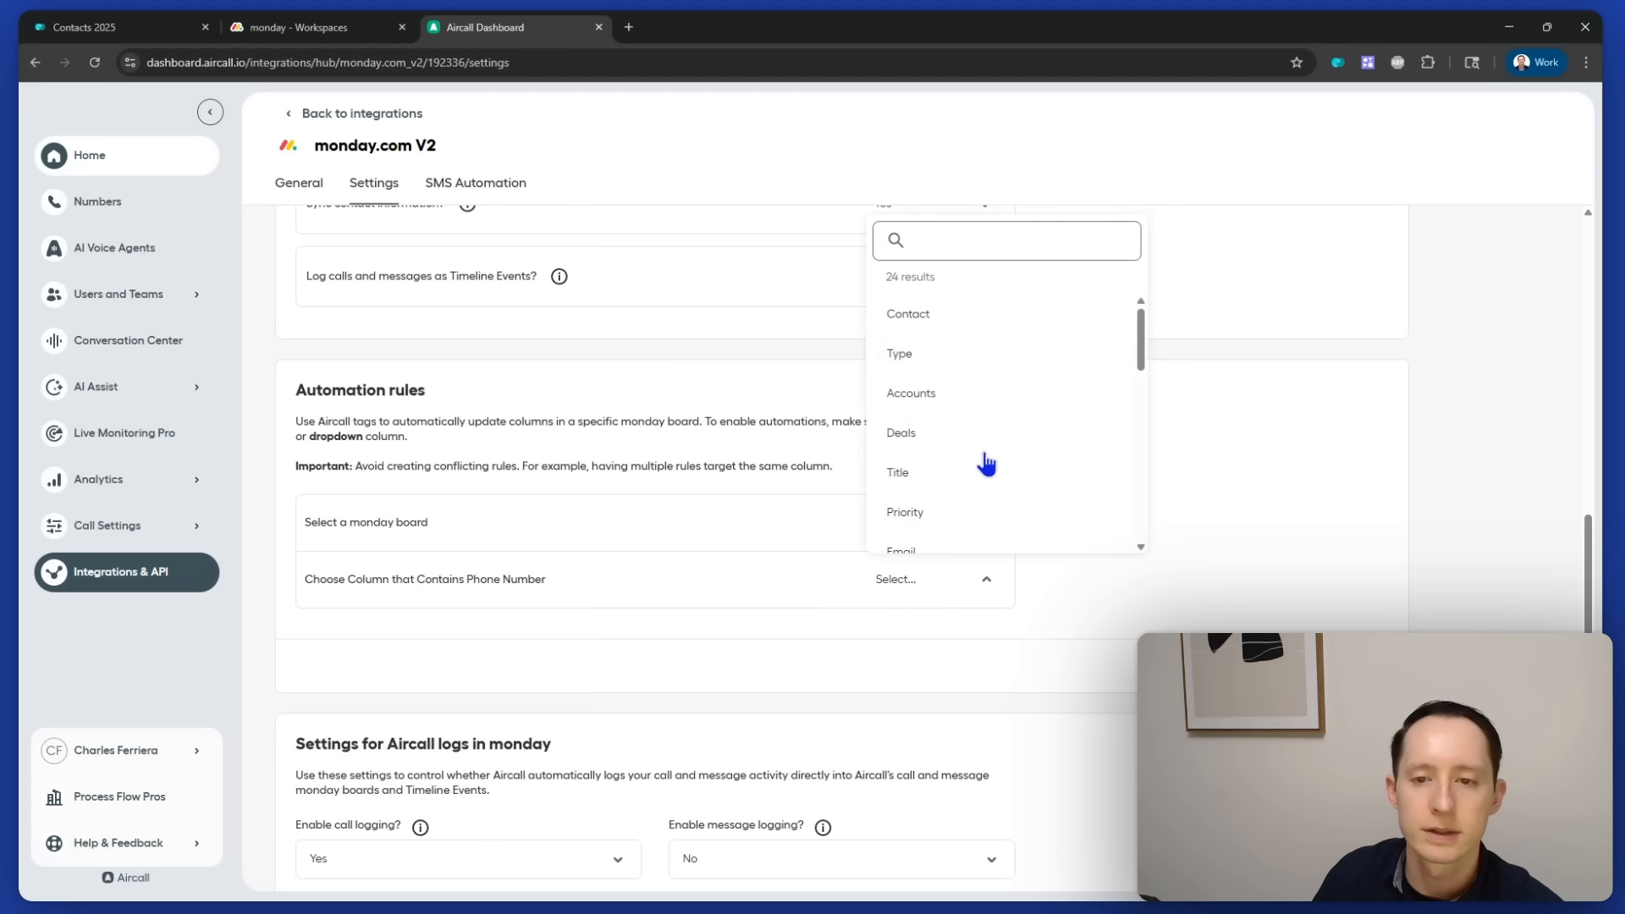
{"action": "type", "text": "phone"}
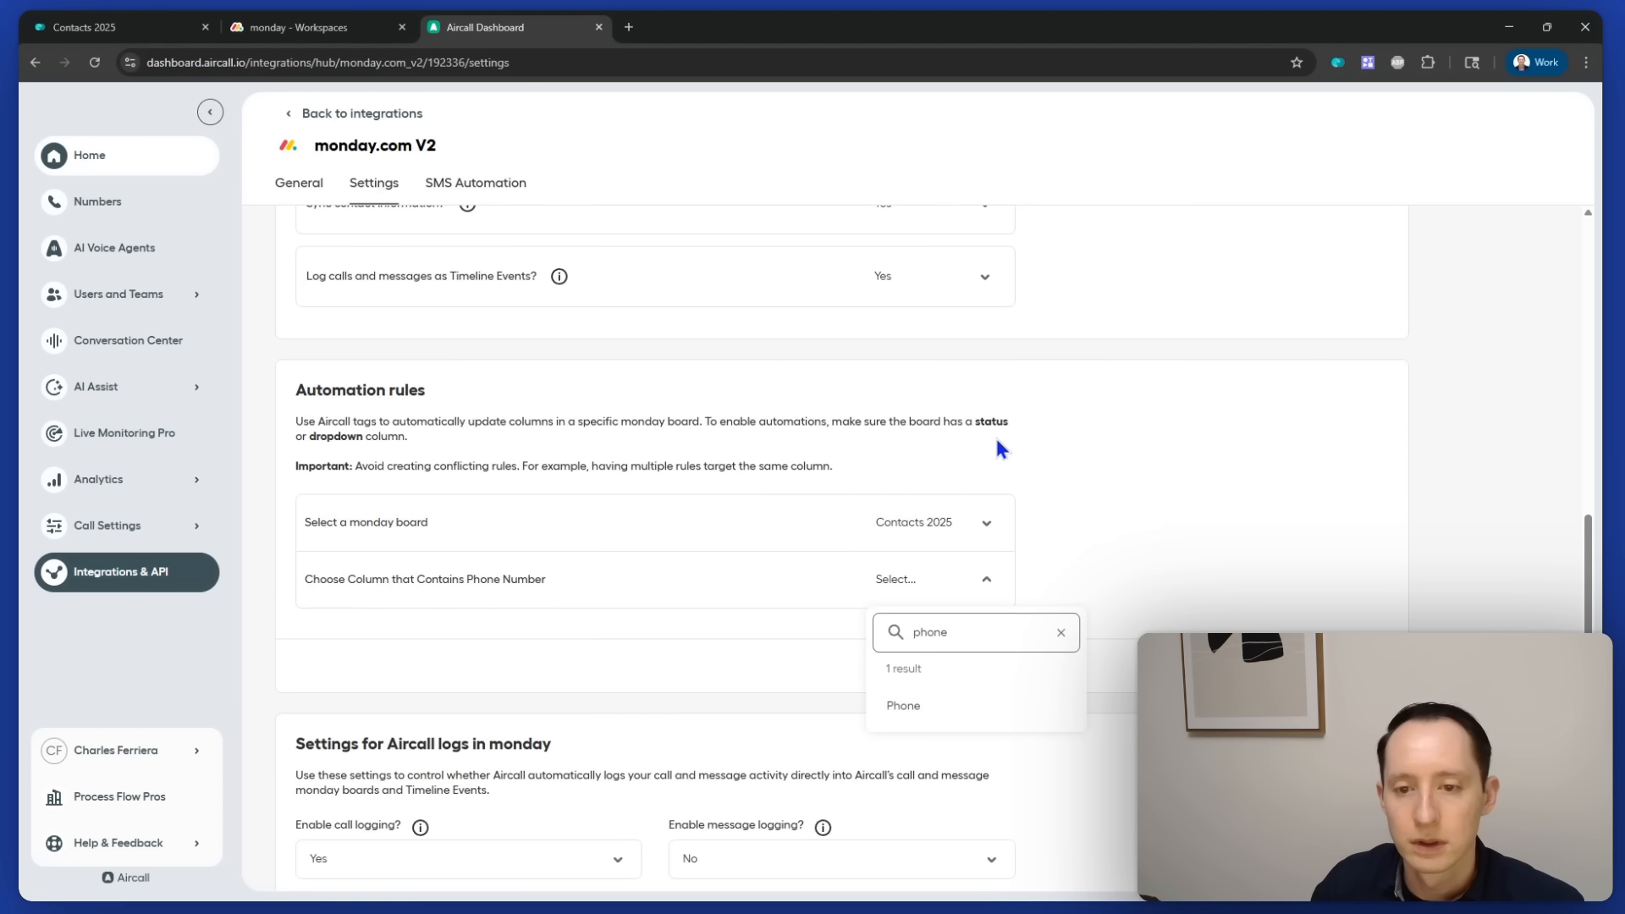
{"action": "left_click", "coordinate": [1016, 713]}
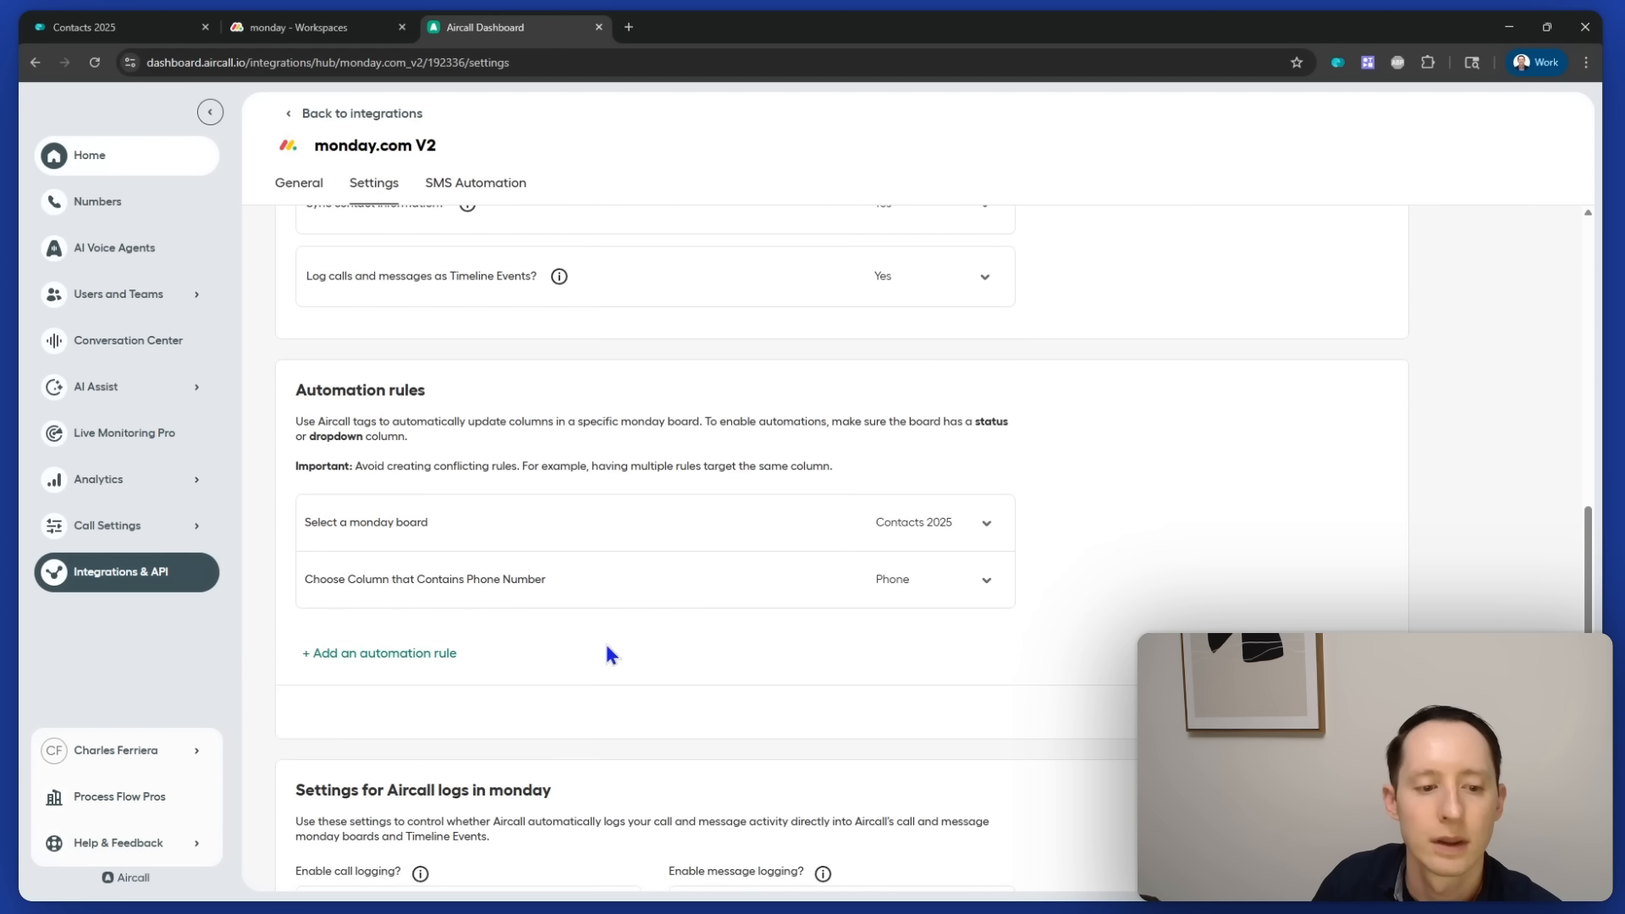
- Add an automation rule that updates the Aircall Disposition column to No Answer when the Aircall tag is No Answer
{"action": "left_click", "coordinate": [430, 655]}
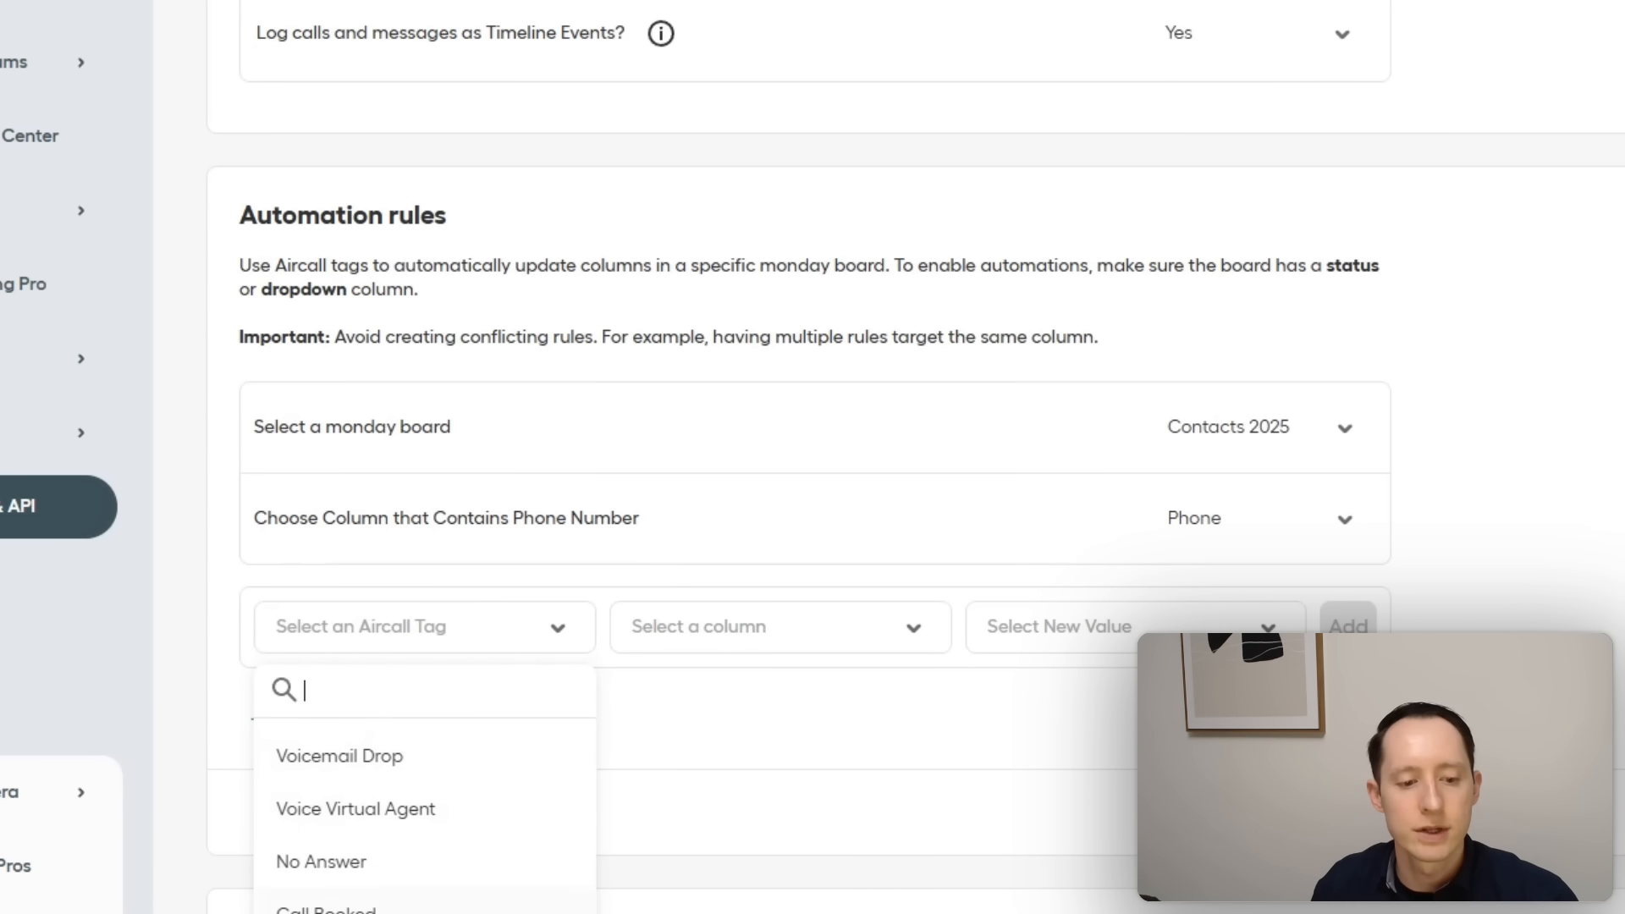
{"action": "scroll", "coordinate": [1042, 805], "scroll_direction": "down", "scroll_amount": 4}
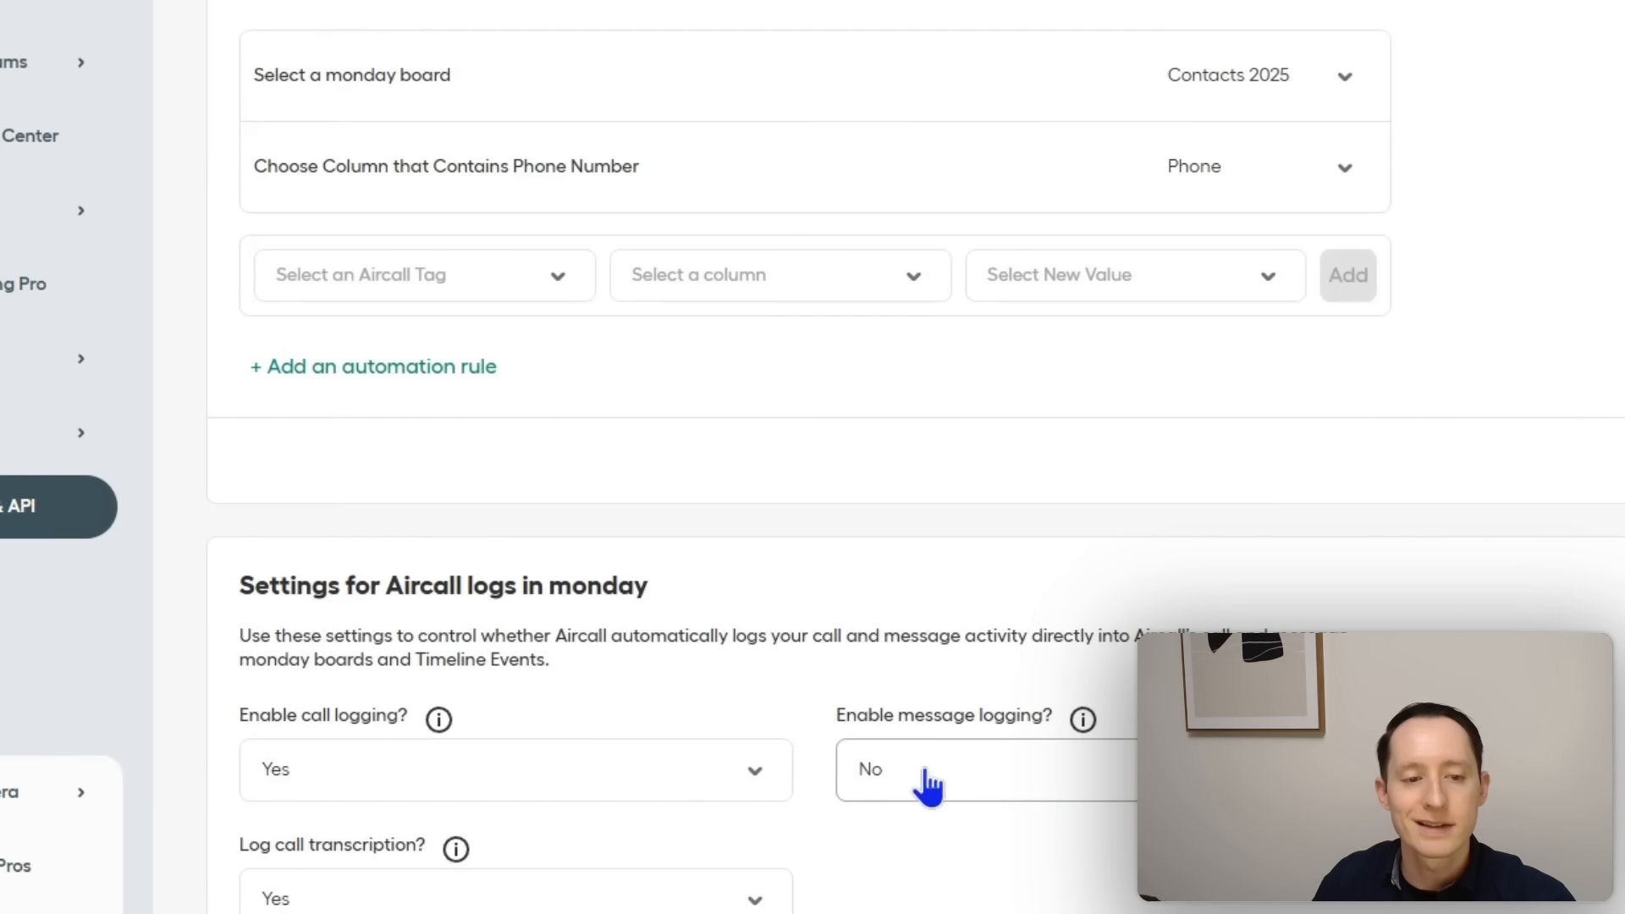
{"action": "left_click", "coordinate": [550, 272]}
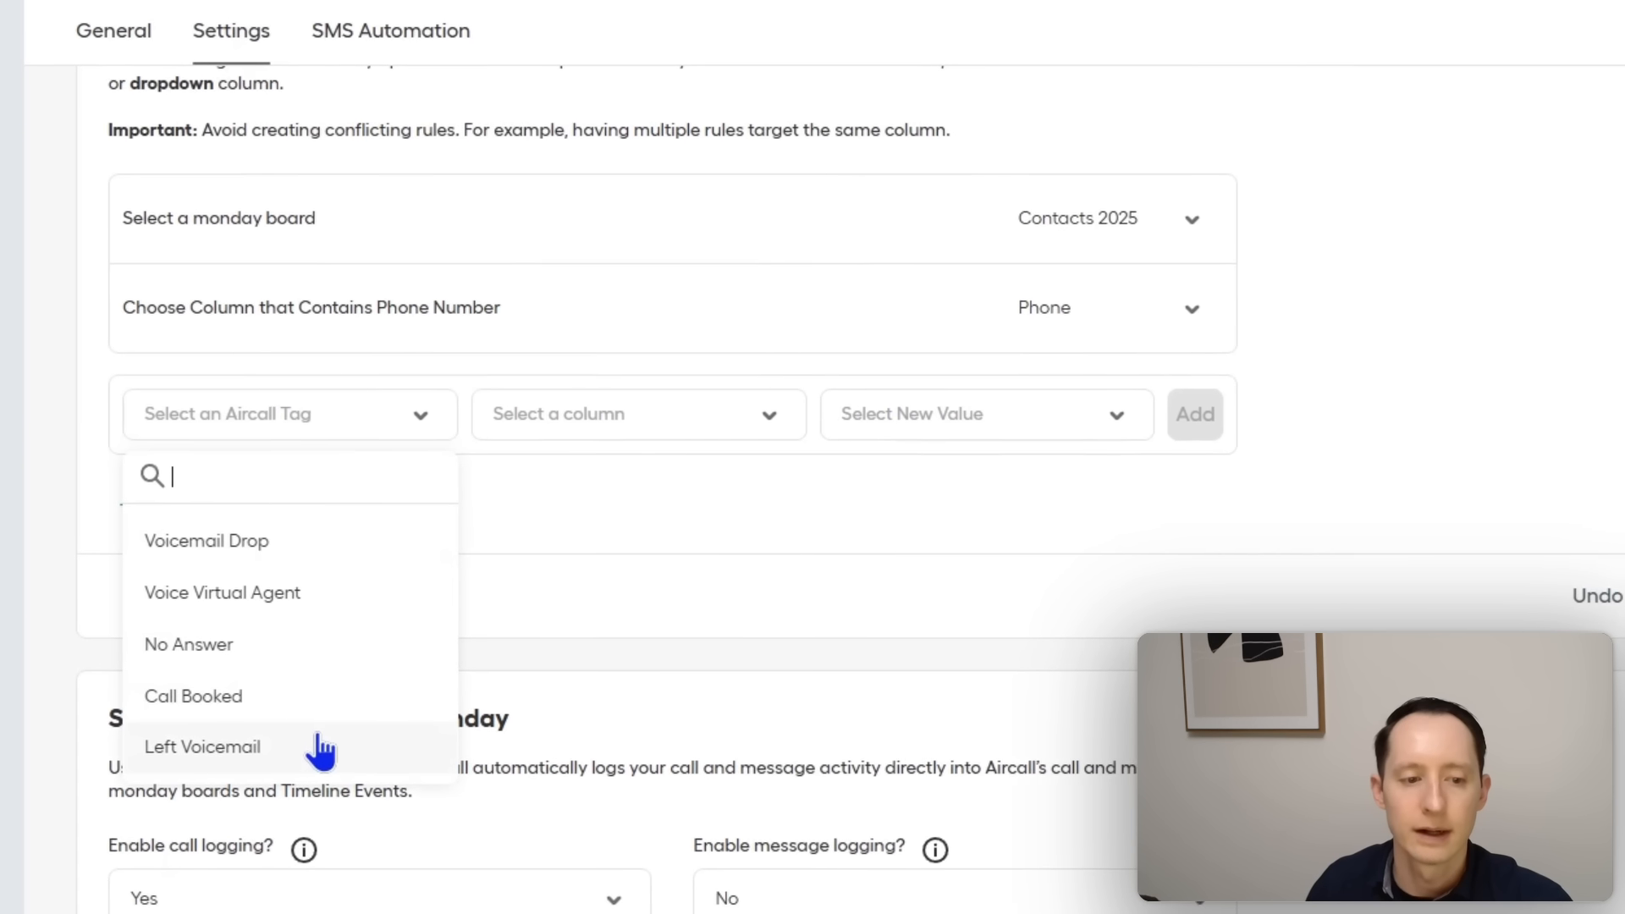
{"action": "left_click", "coordinate": [270, 649]}
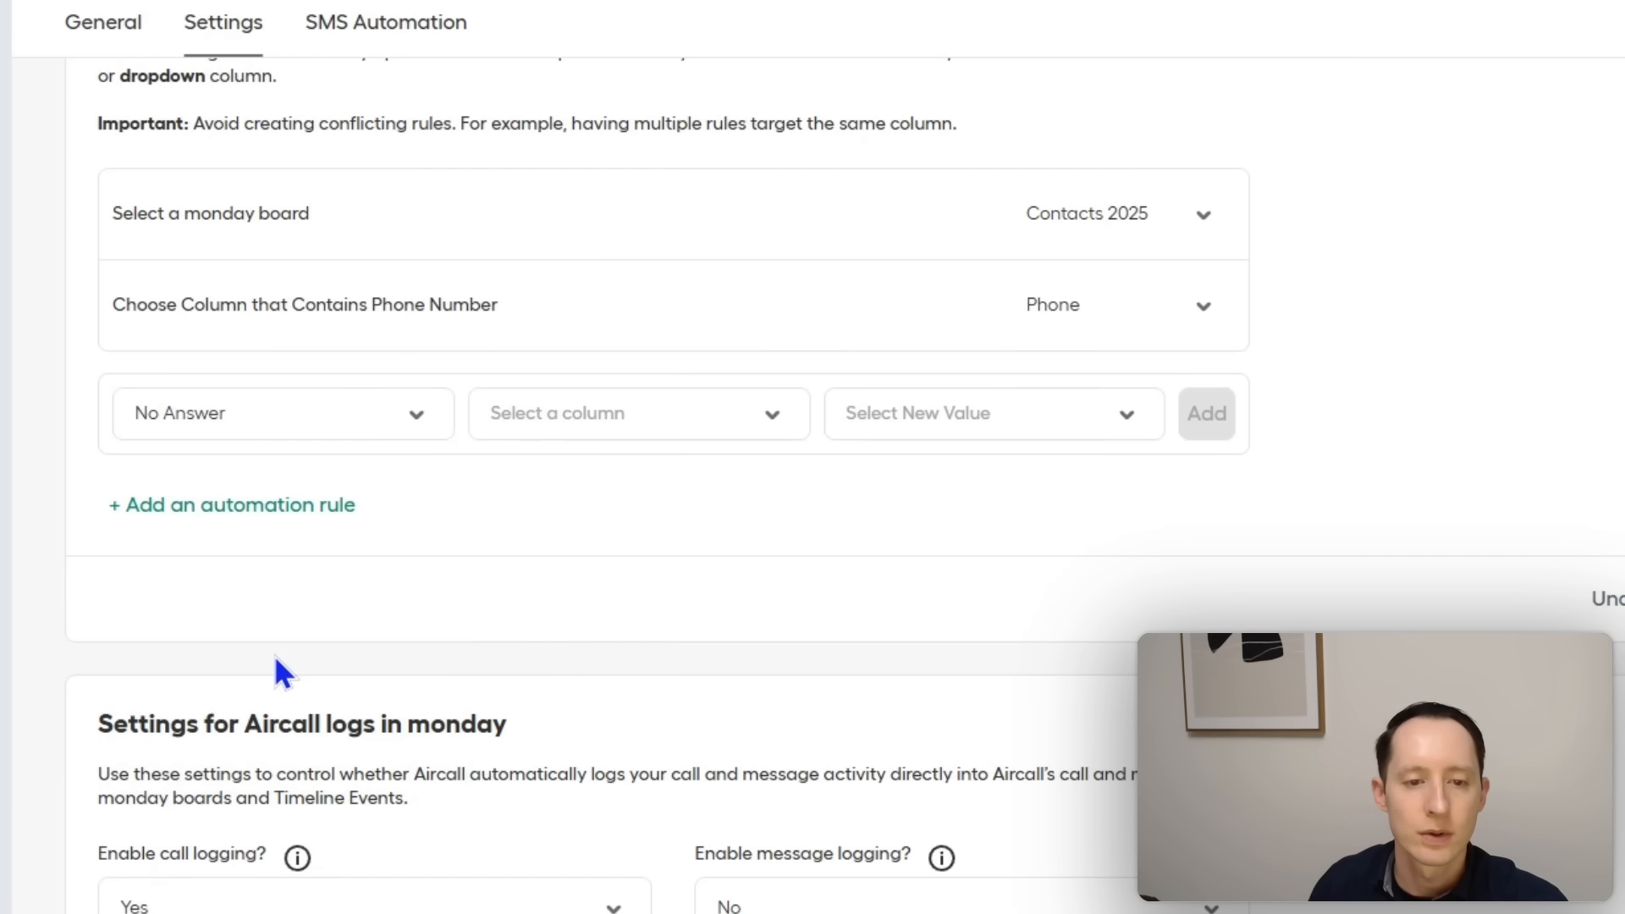
{"action": "left_click", "coordinate": [693, 423]}
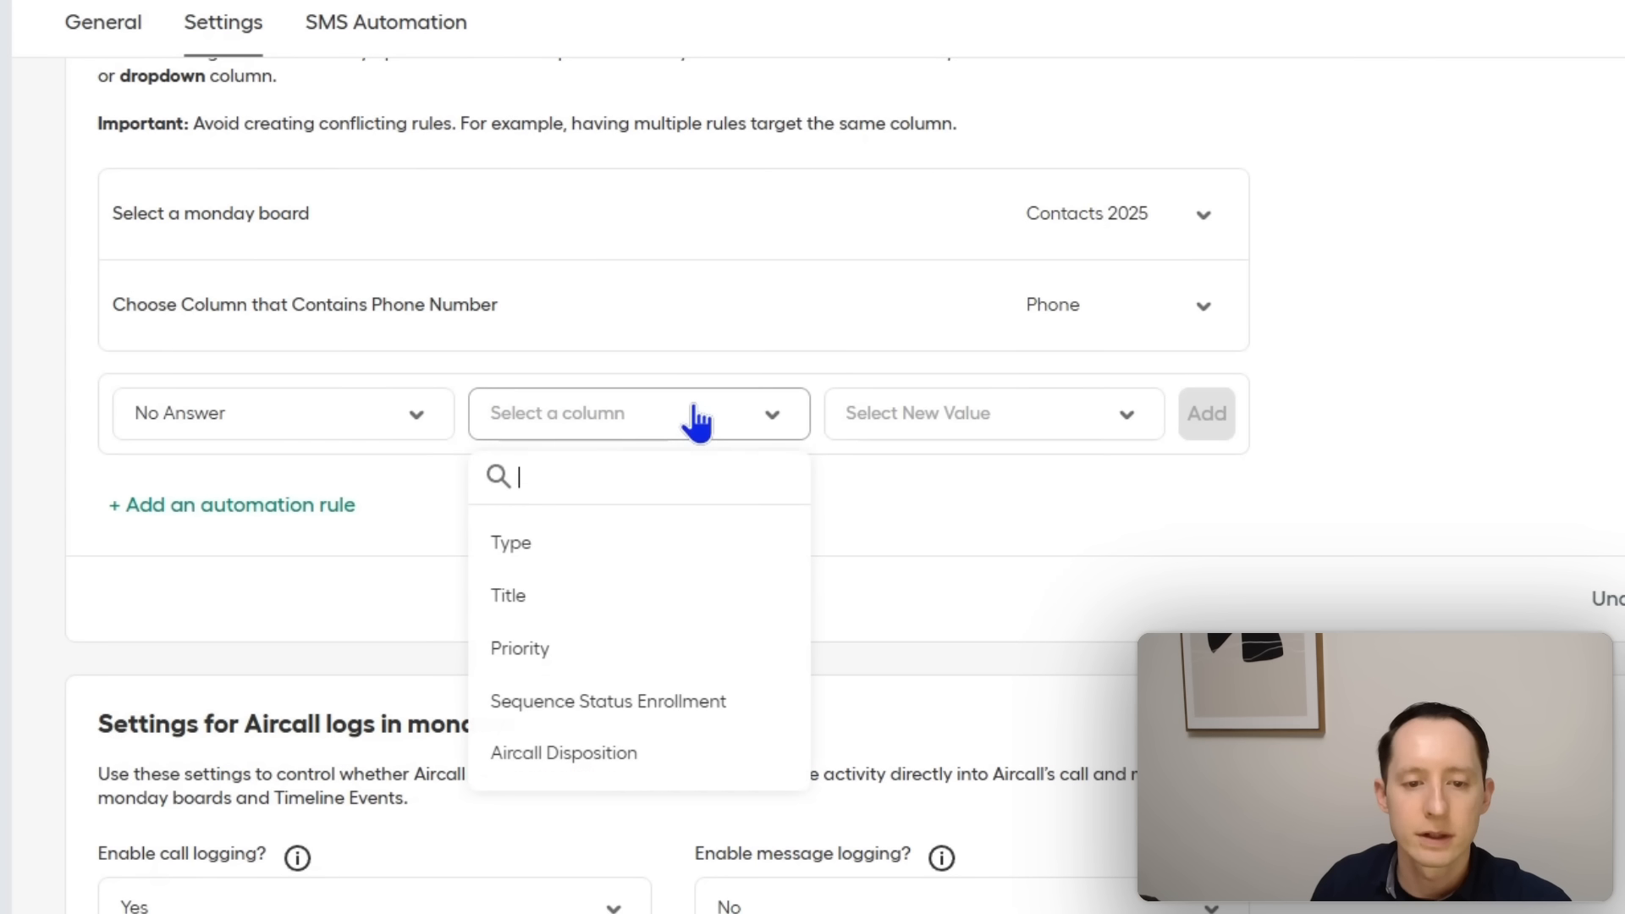
{"action": "left_click", "coordinate": [618, 753]}
{"action": "left_click", "coordinate": [1048, 415]}
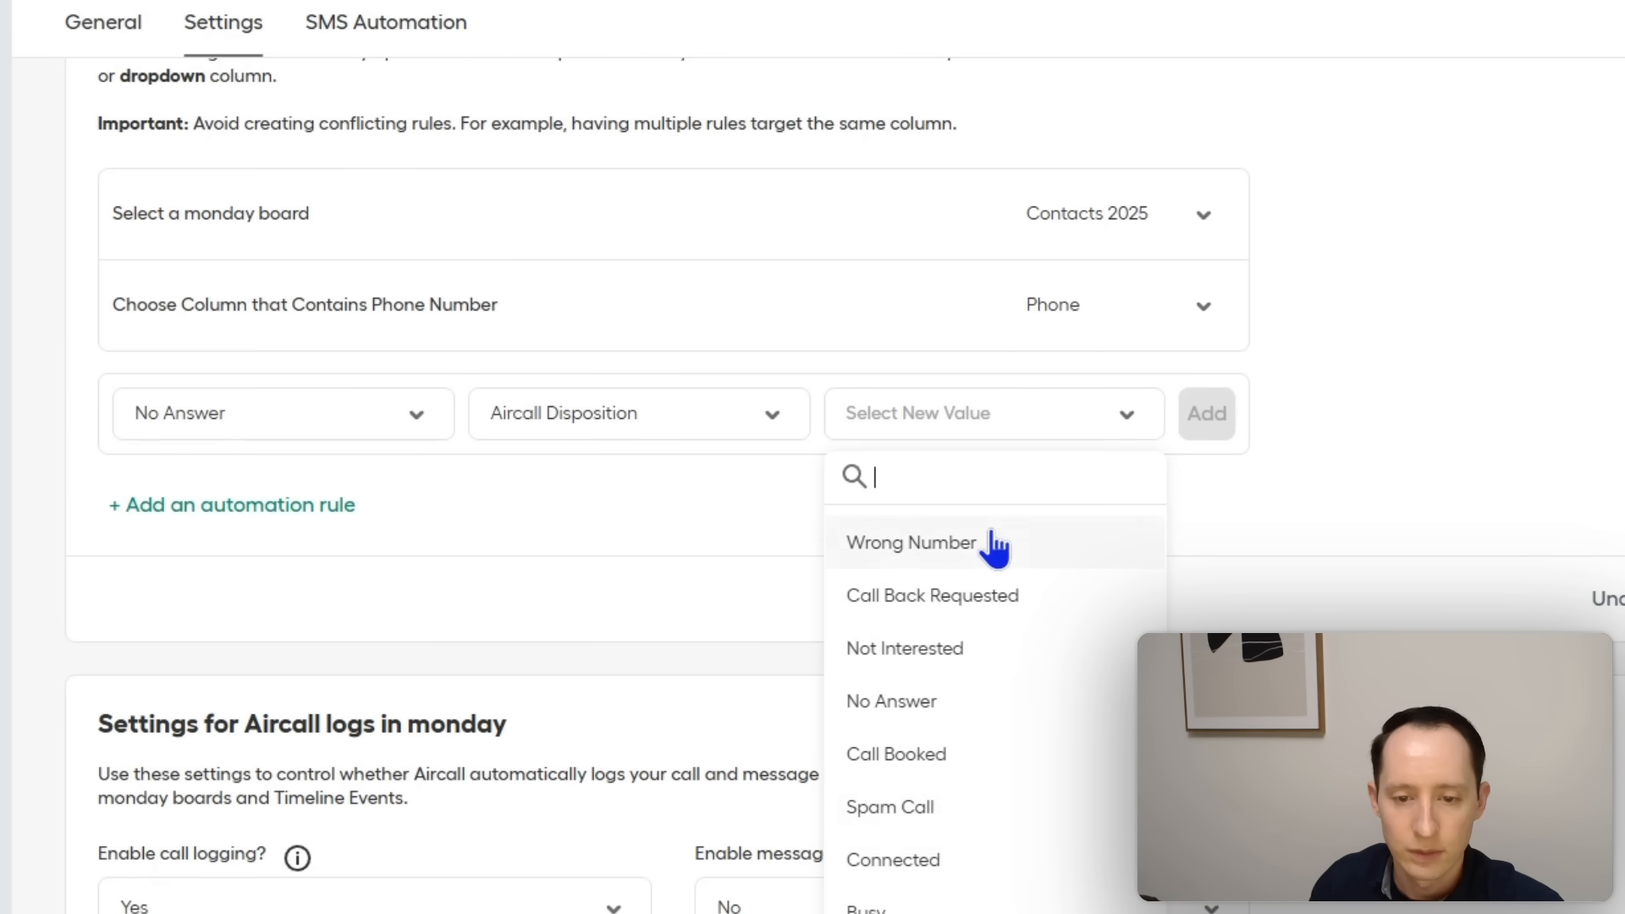
{"action": "left_click", "coordinate": [1003, 703]}
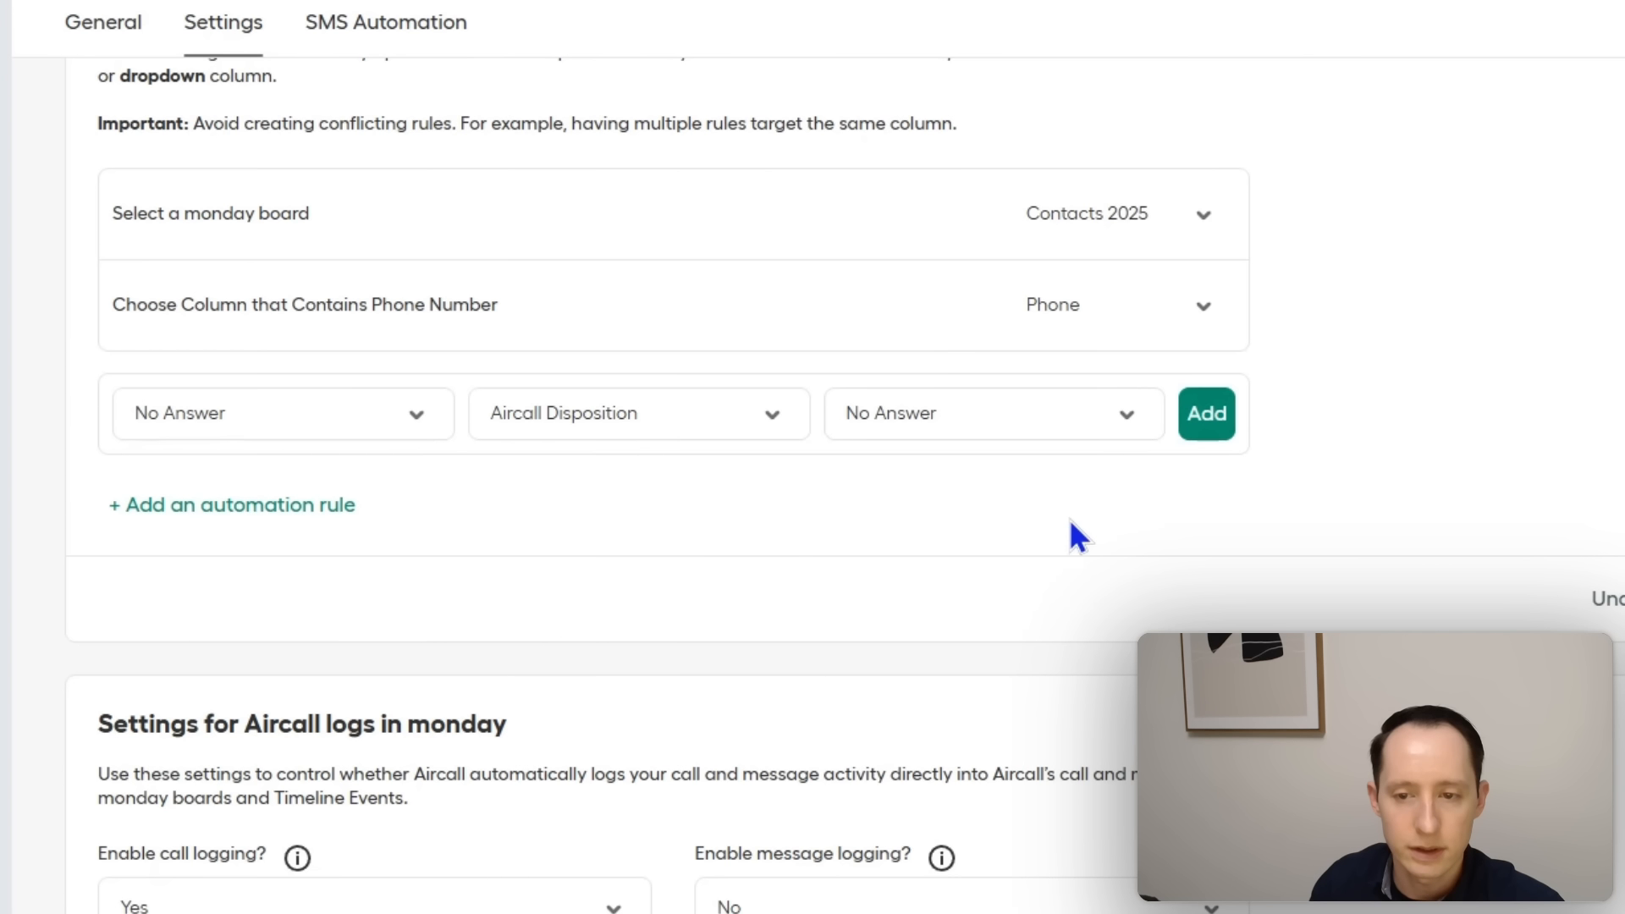
{"action": "left_click", "coordinate": [1206, 419]}
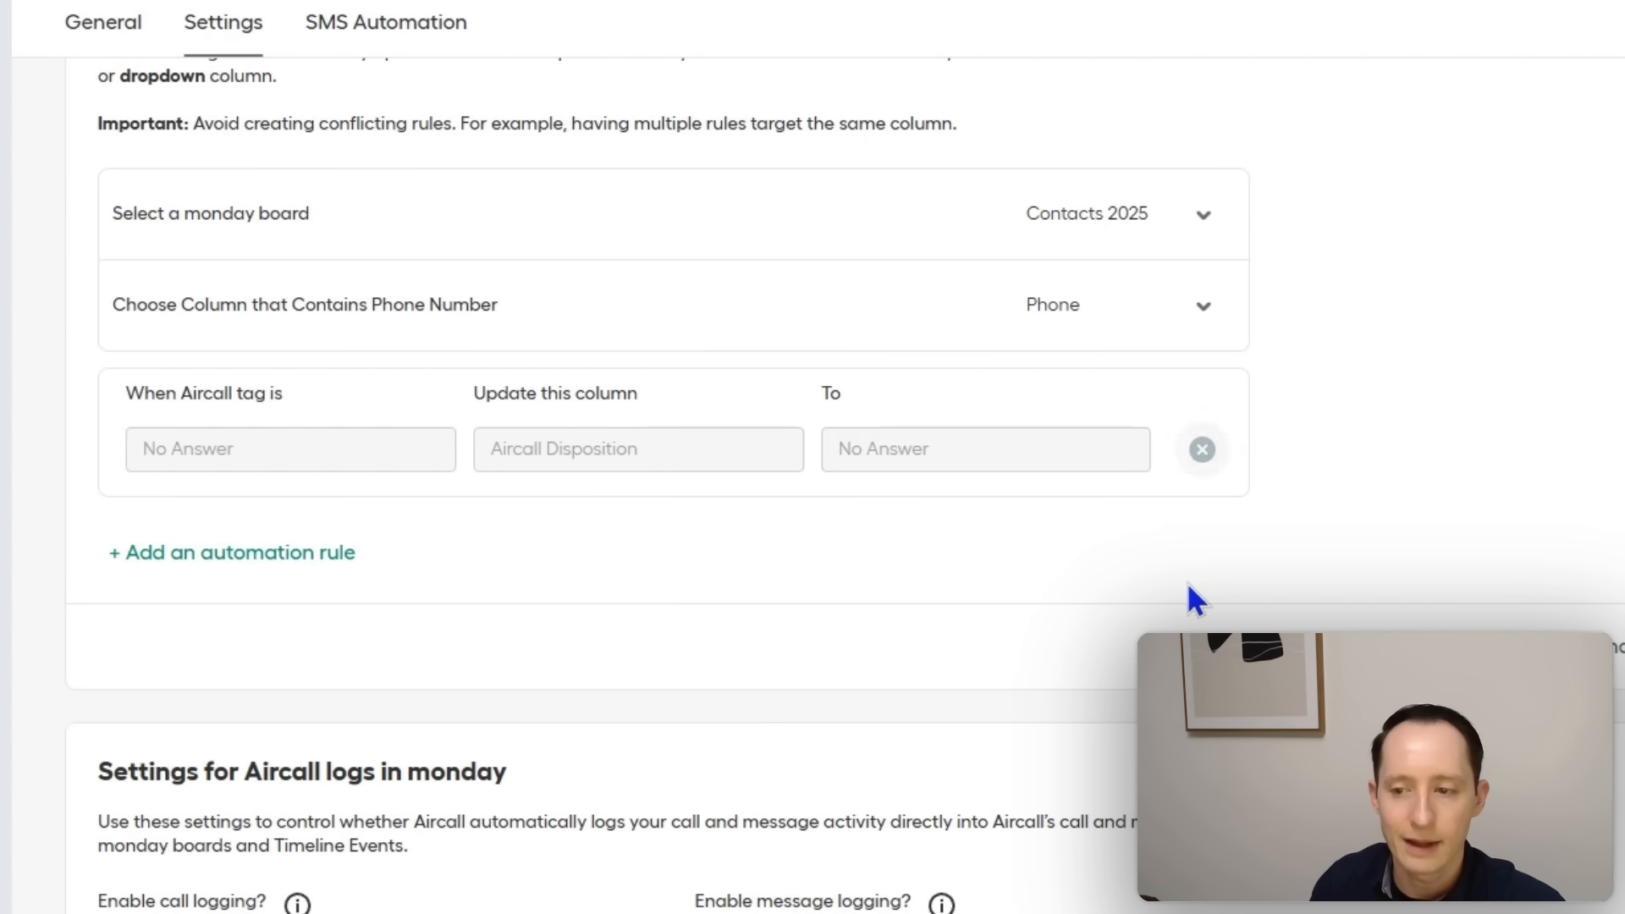
- Add an automation rule that updates the Aircall Disposition column to Call Booked when the Aircall tag is Call Booked
{"action": "left_click", "coordinate": [292, 554]}
{"action": "left_click", "coordinate": [296, 558]}
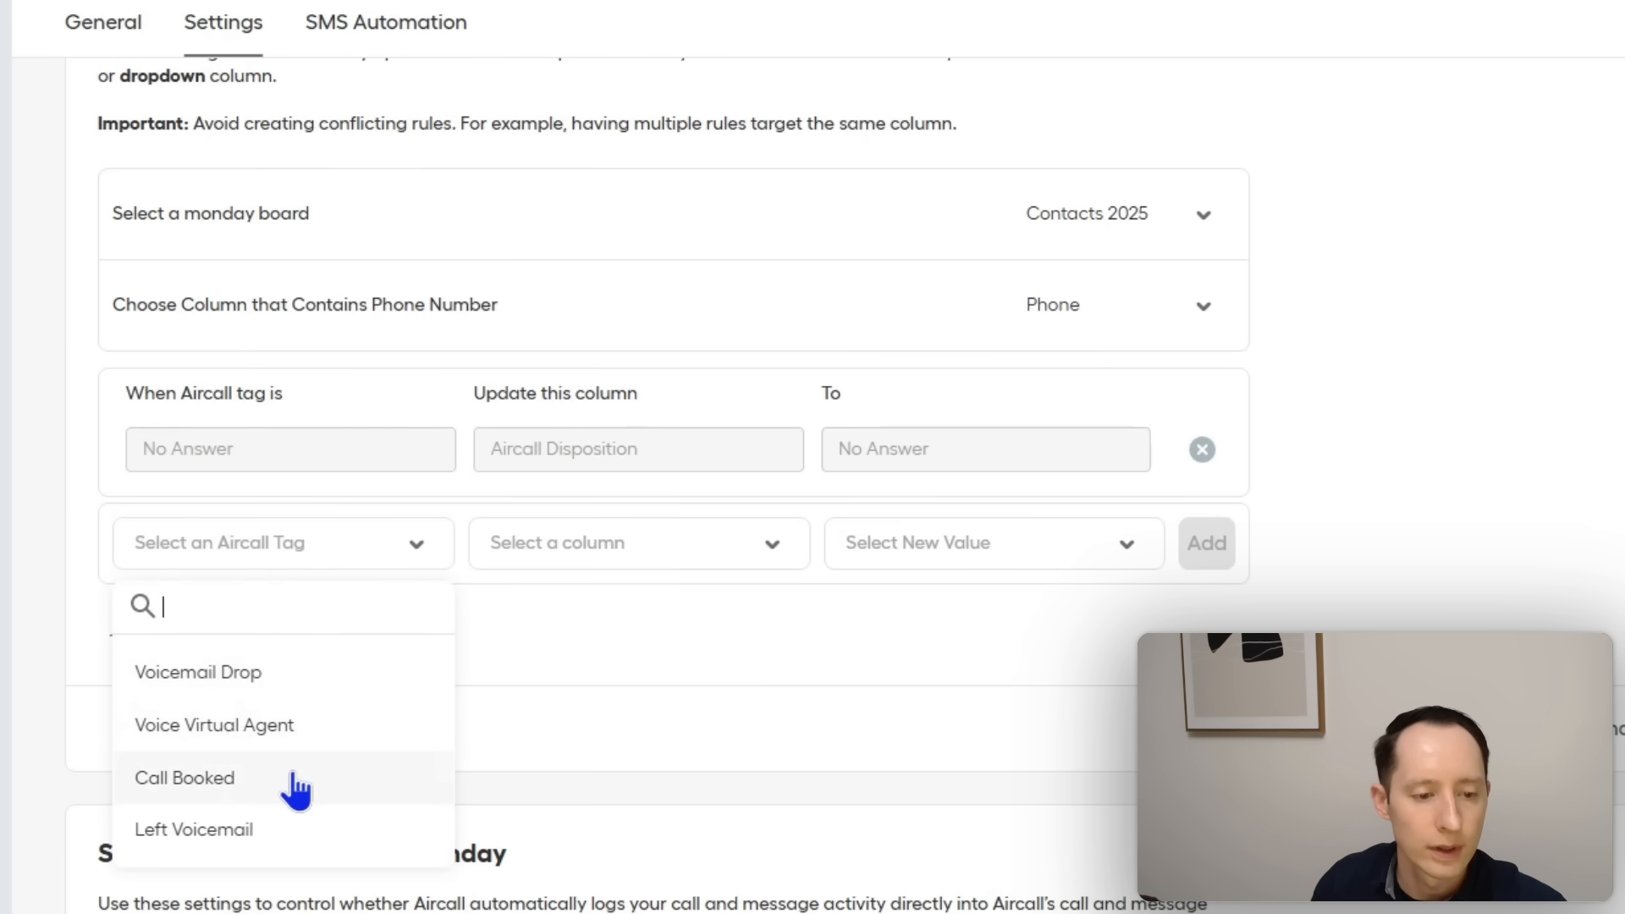
{"action": "left_click", "coordinate": [287, 779]}
{"action": "left_click", "coordinate": [756, 563]}
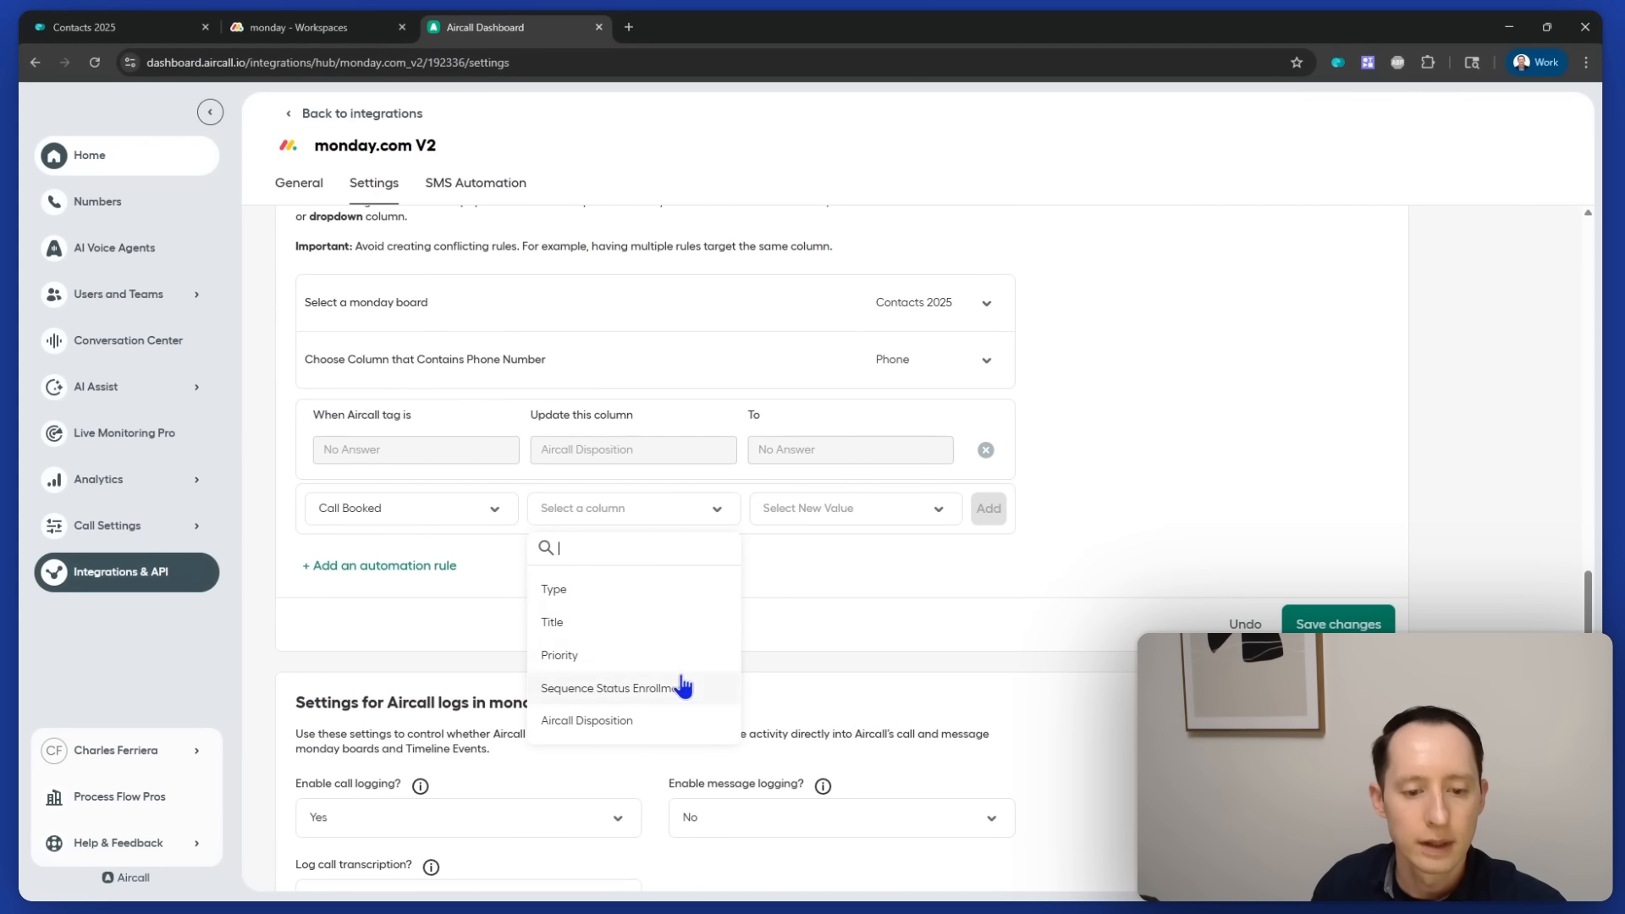
{"action": "left_click", "coordinate": [659, 724]}
{"action": "left_click", "coordinate": [877, 510]}
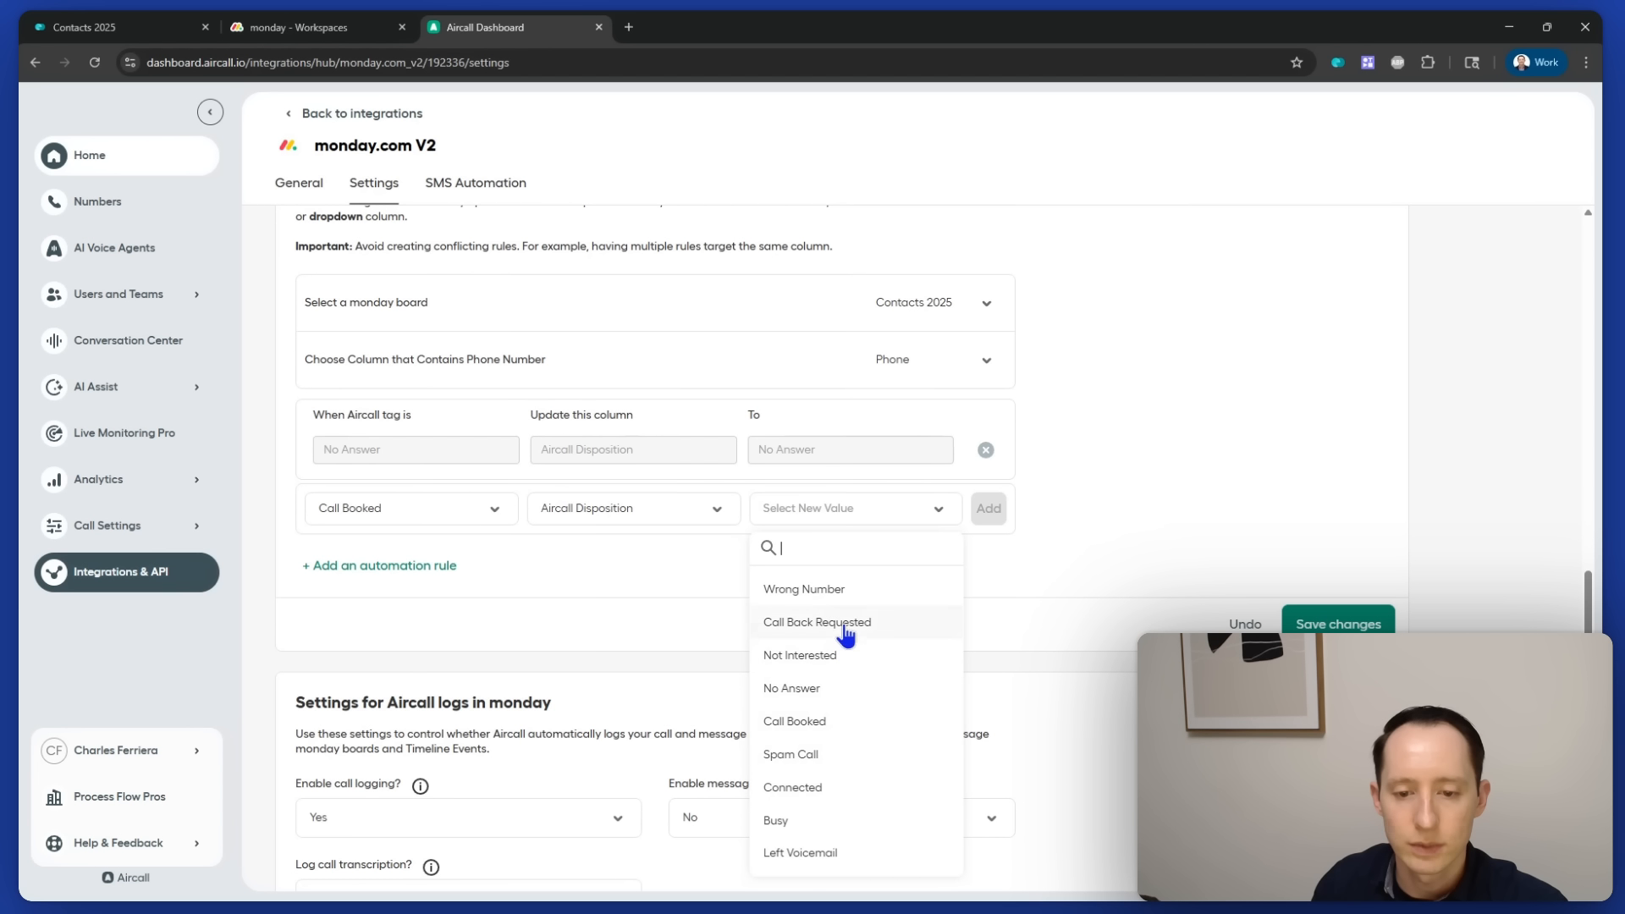
{"action": "left_click", "coordinate": [814, 721]}
{"action": "left_click", "coordinate": [989, 512]}
- Add a third automation rule that updates the Aircall Disposition column when the Aircall tag is Left Voicemail
{"action": "left_click", "coordinate": [360, 564]}
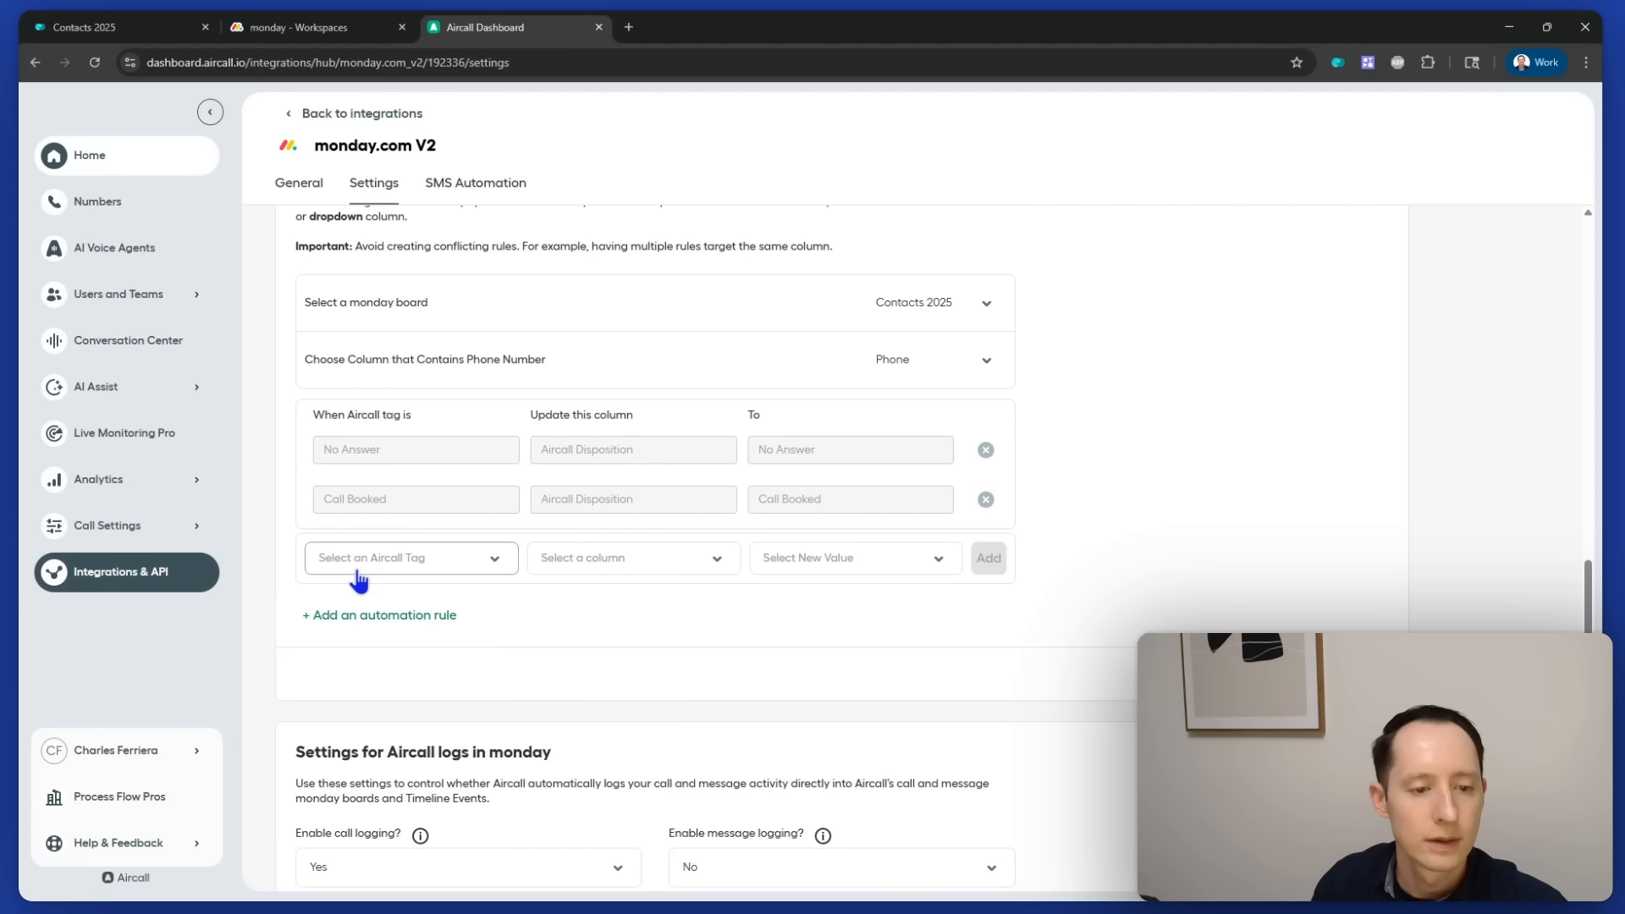
{"action": "left_click", "coordinate": [398, 559]}
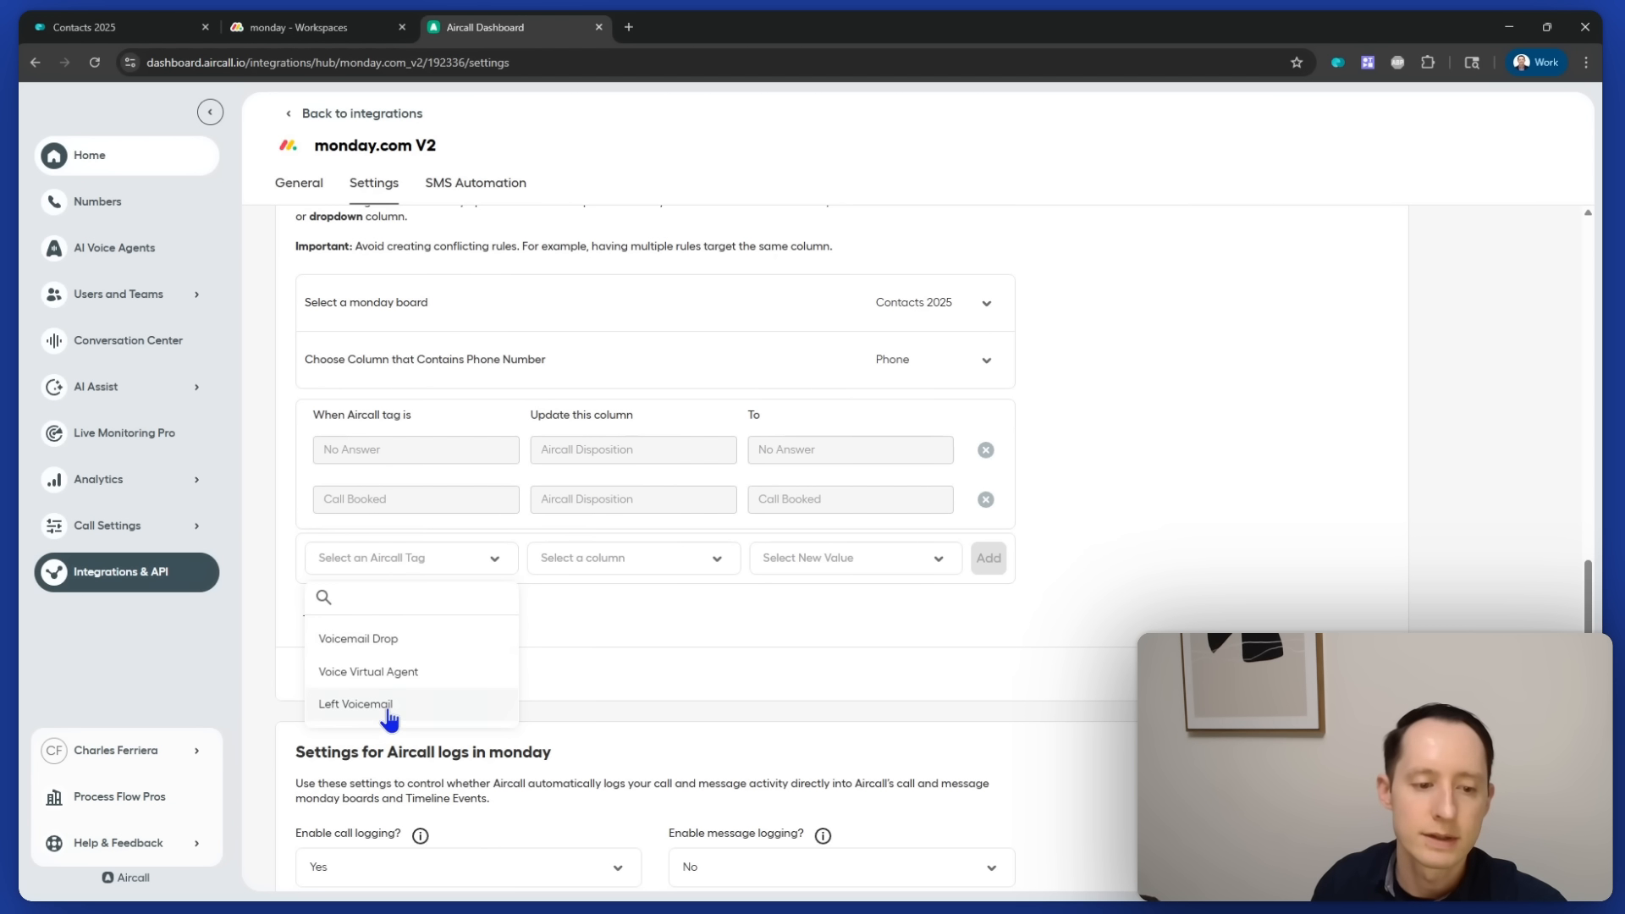
{"action": "left_click", "coordinate": [383, 711]}
{"action": "left_click", "coordinate": [639, 573]}
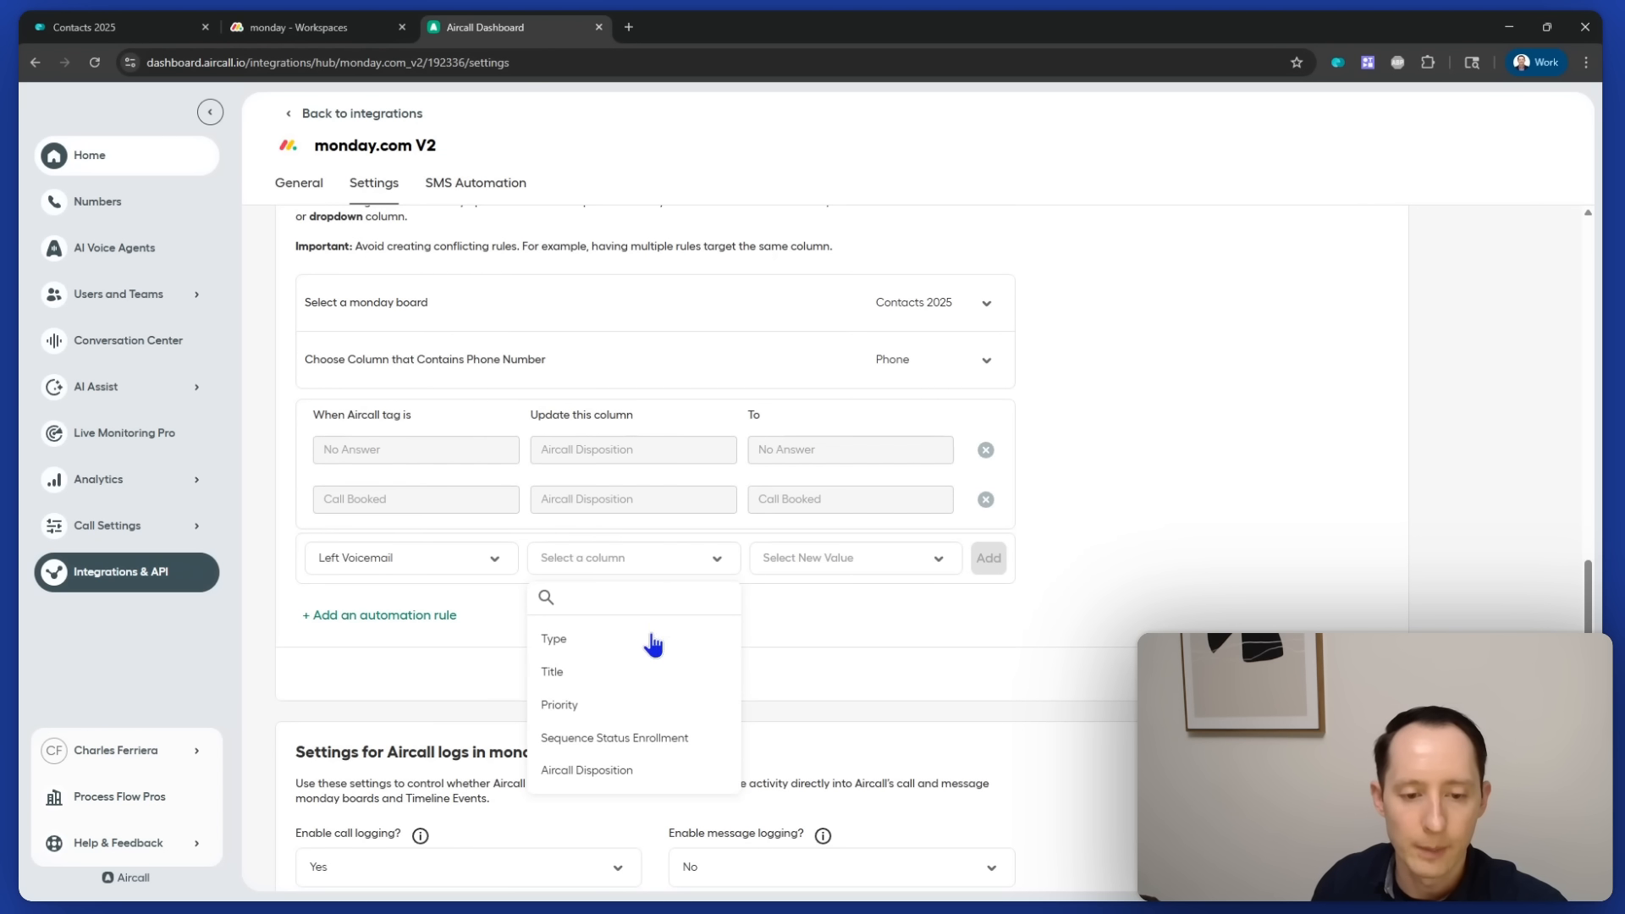
{"action": "left_click", "coordinate": [675, 771]}
{"action": "left_click", "coordinate": [872, 546]}
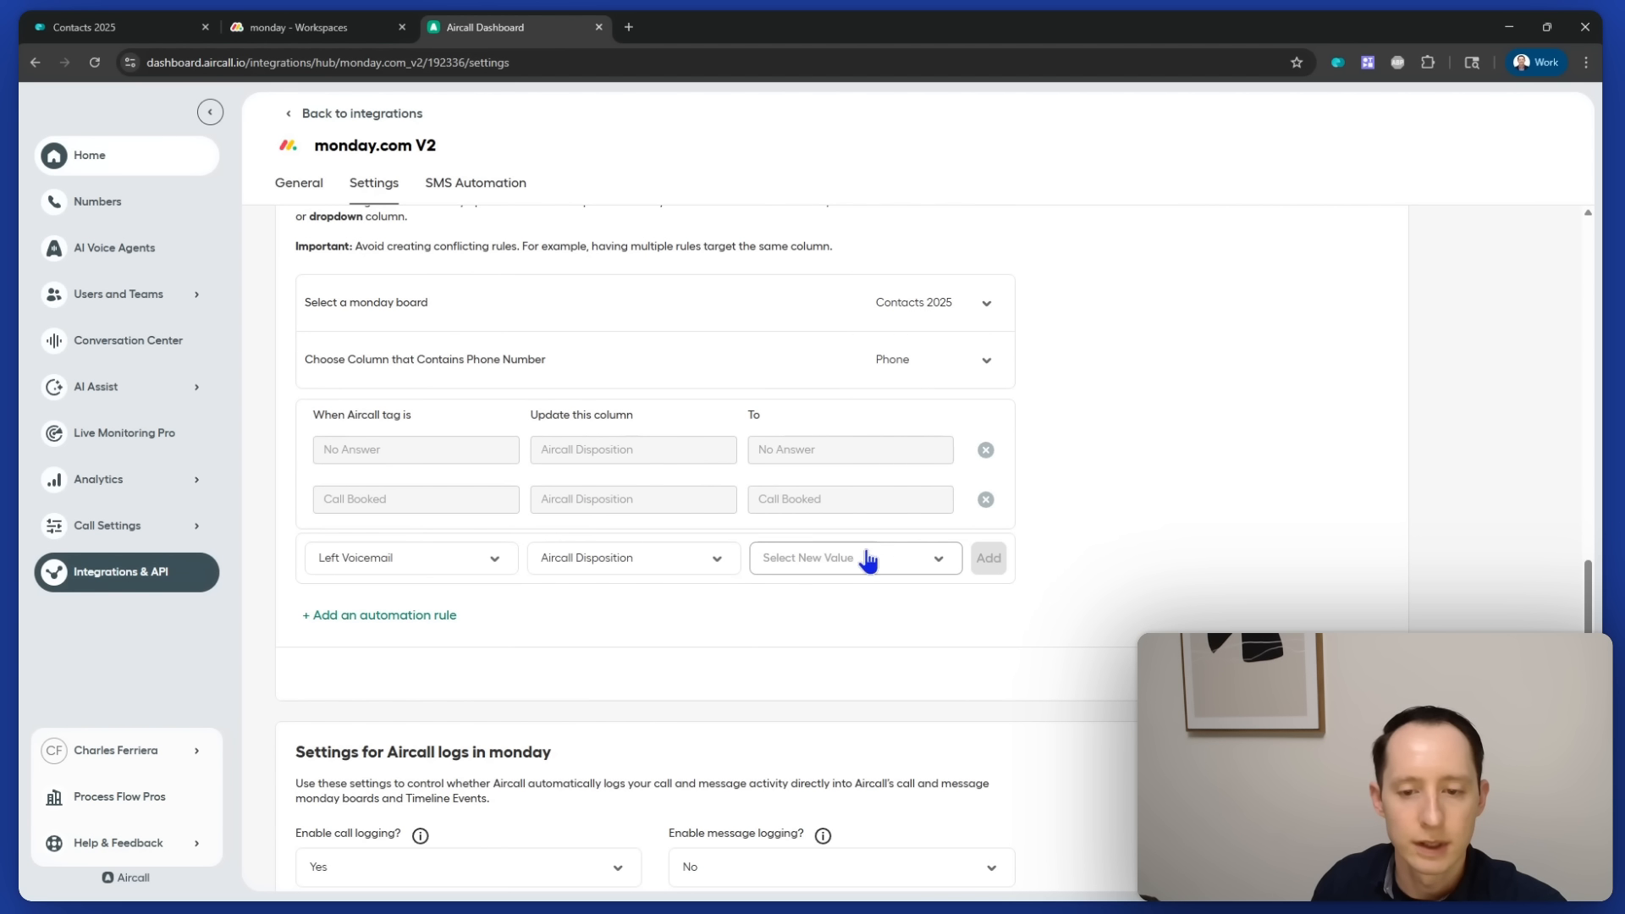
{"action": "left_click", "coordinate": [871, 478]}
{"action": "left_click", "coordinate": [987, 558]}
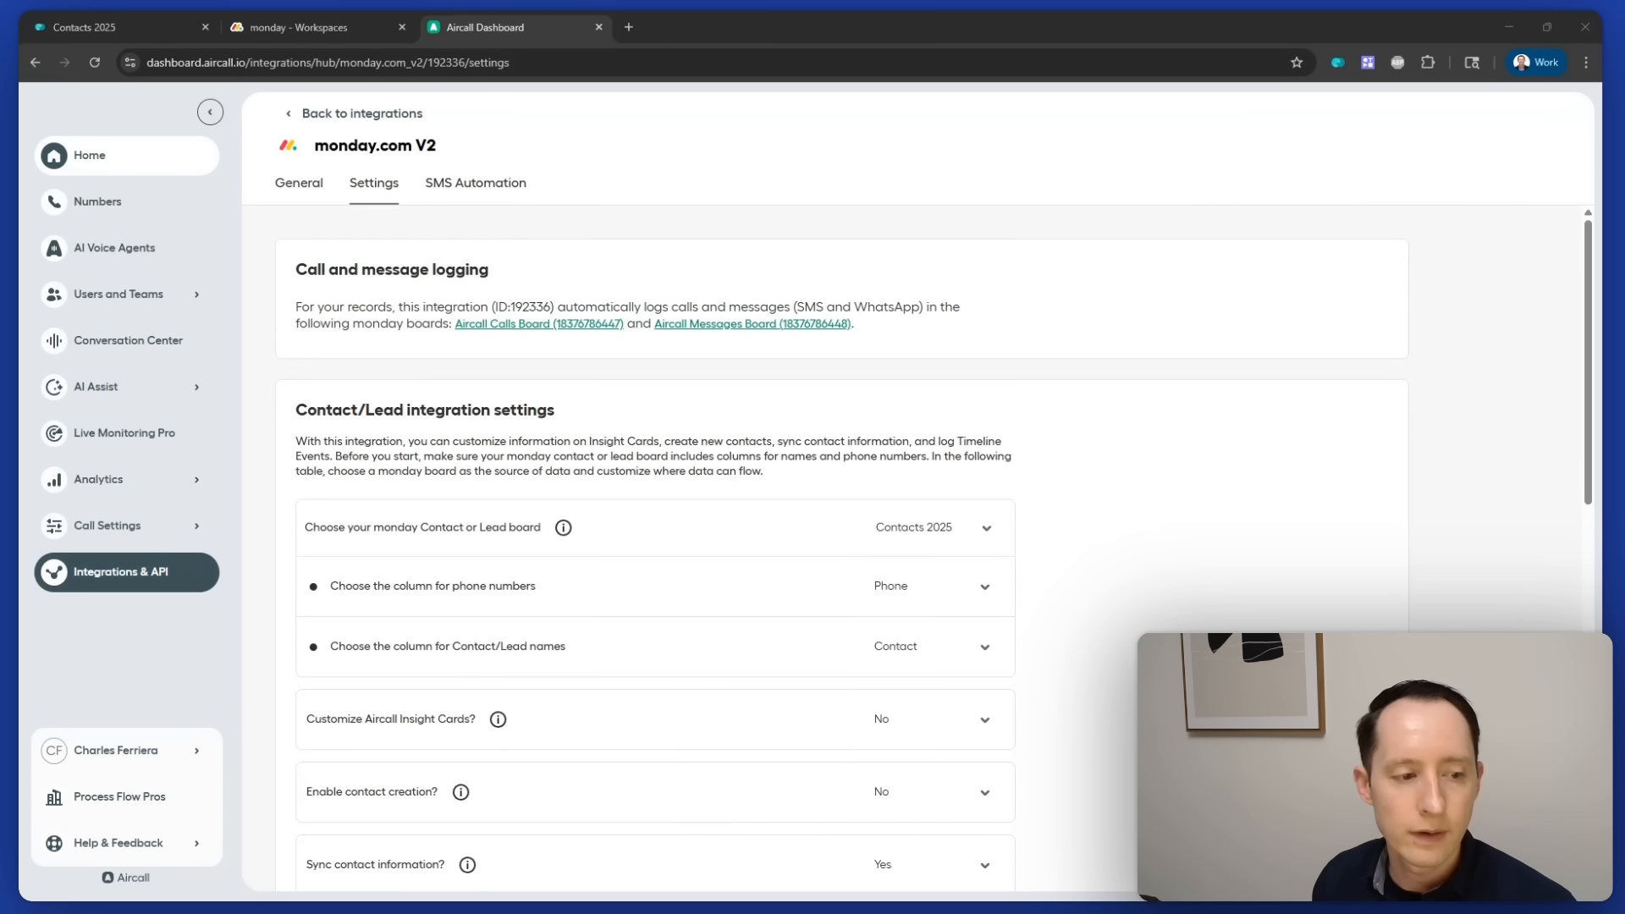
- Install the Aircall Dialer Chrome extension from the browser extension download on the Aircall dashboard's home page
{"action": "left_click", "coordinate": [104, 157]}
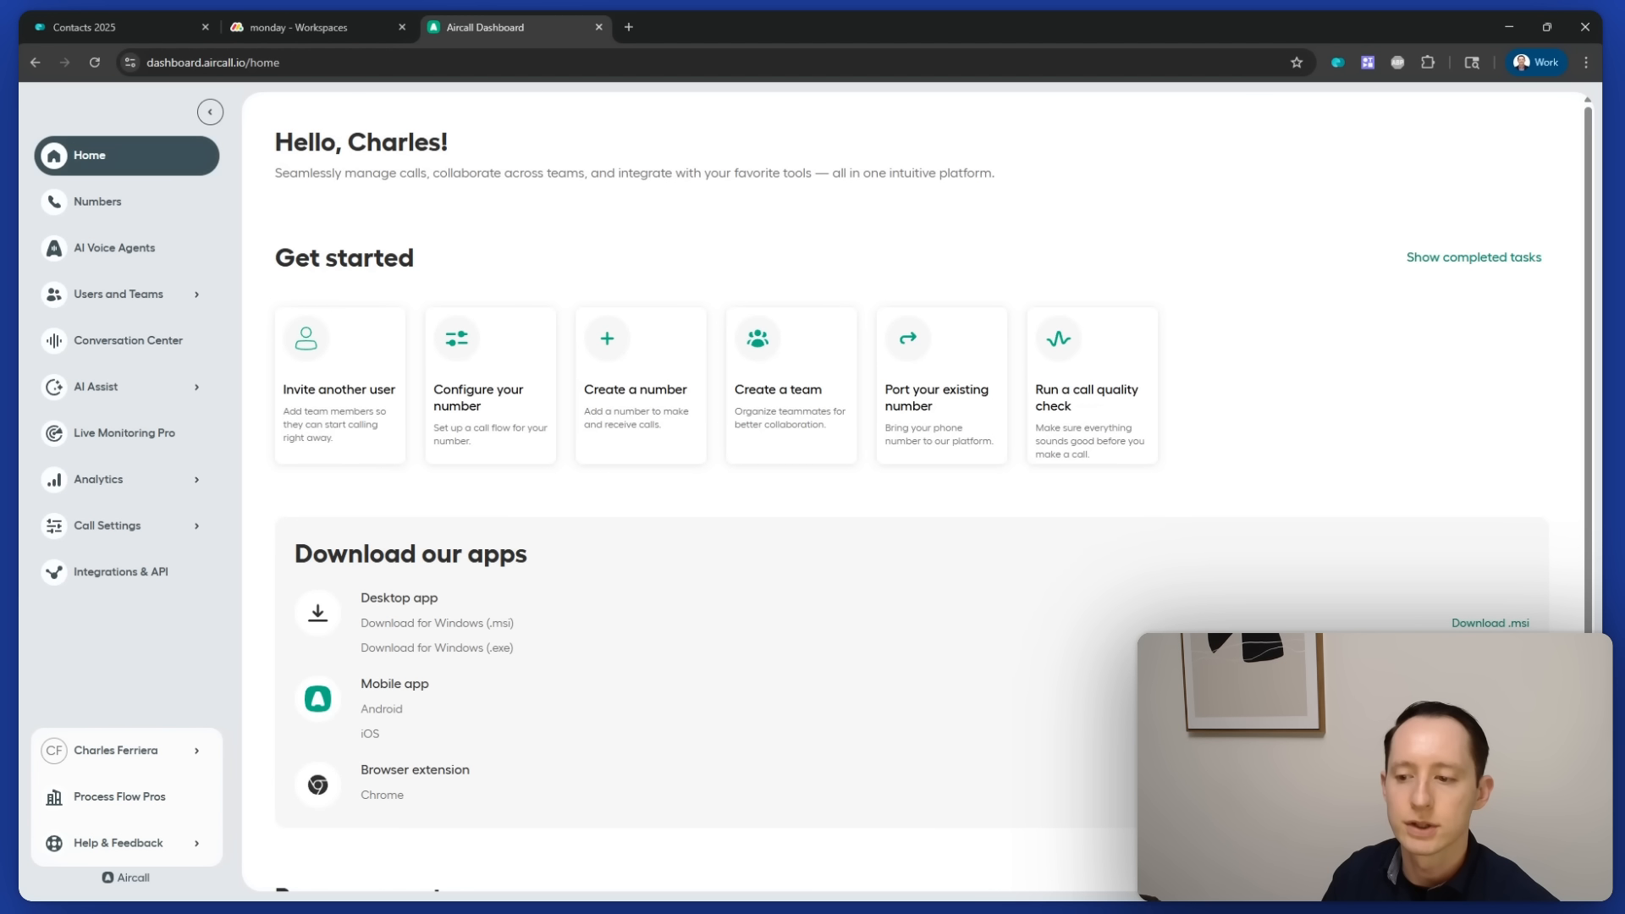
{"action": "left_click", "coordinate": [382, 795]}
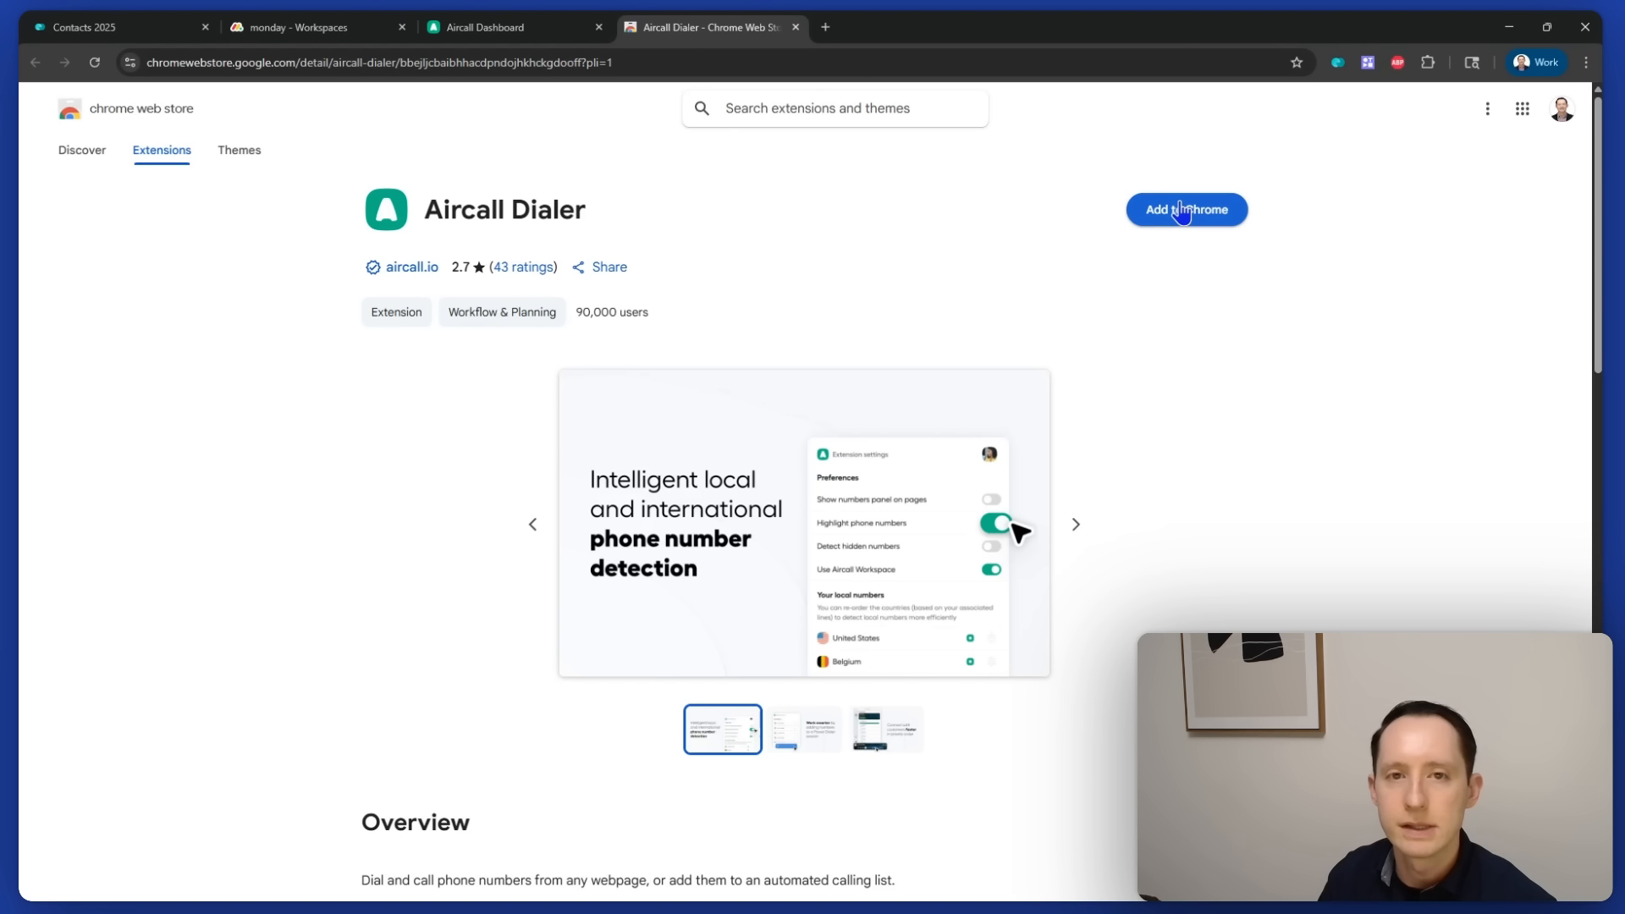
{"action": "left_click", "coordinate": [1183, 211]}
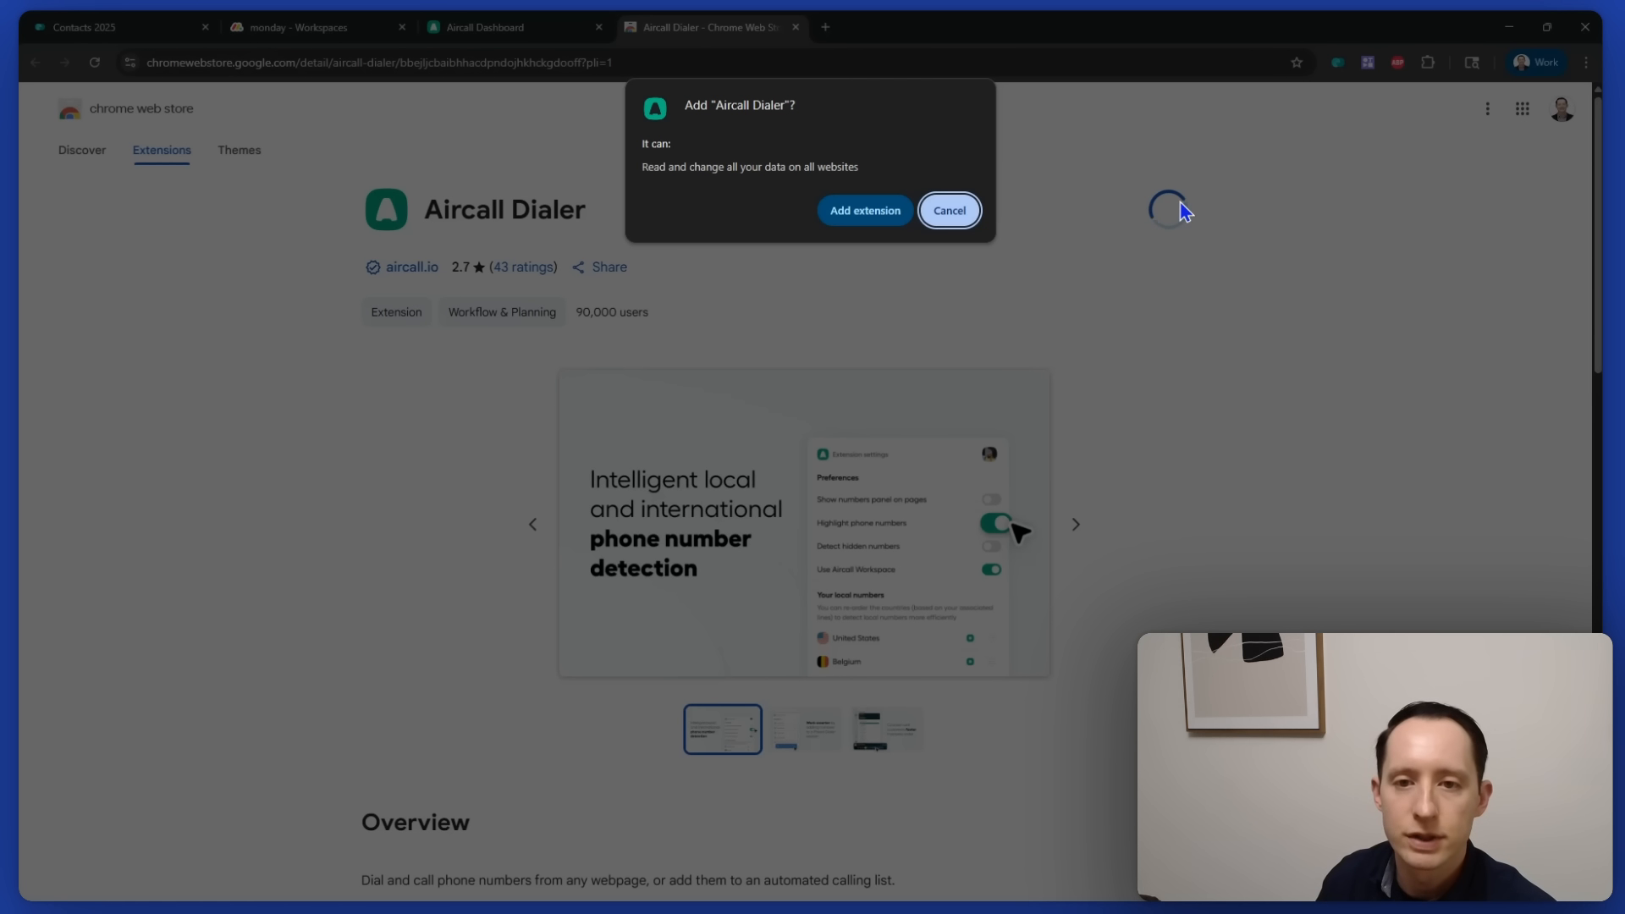
{"action": "left_click", "coordinate": [880, 217]}
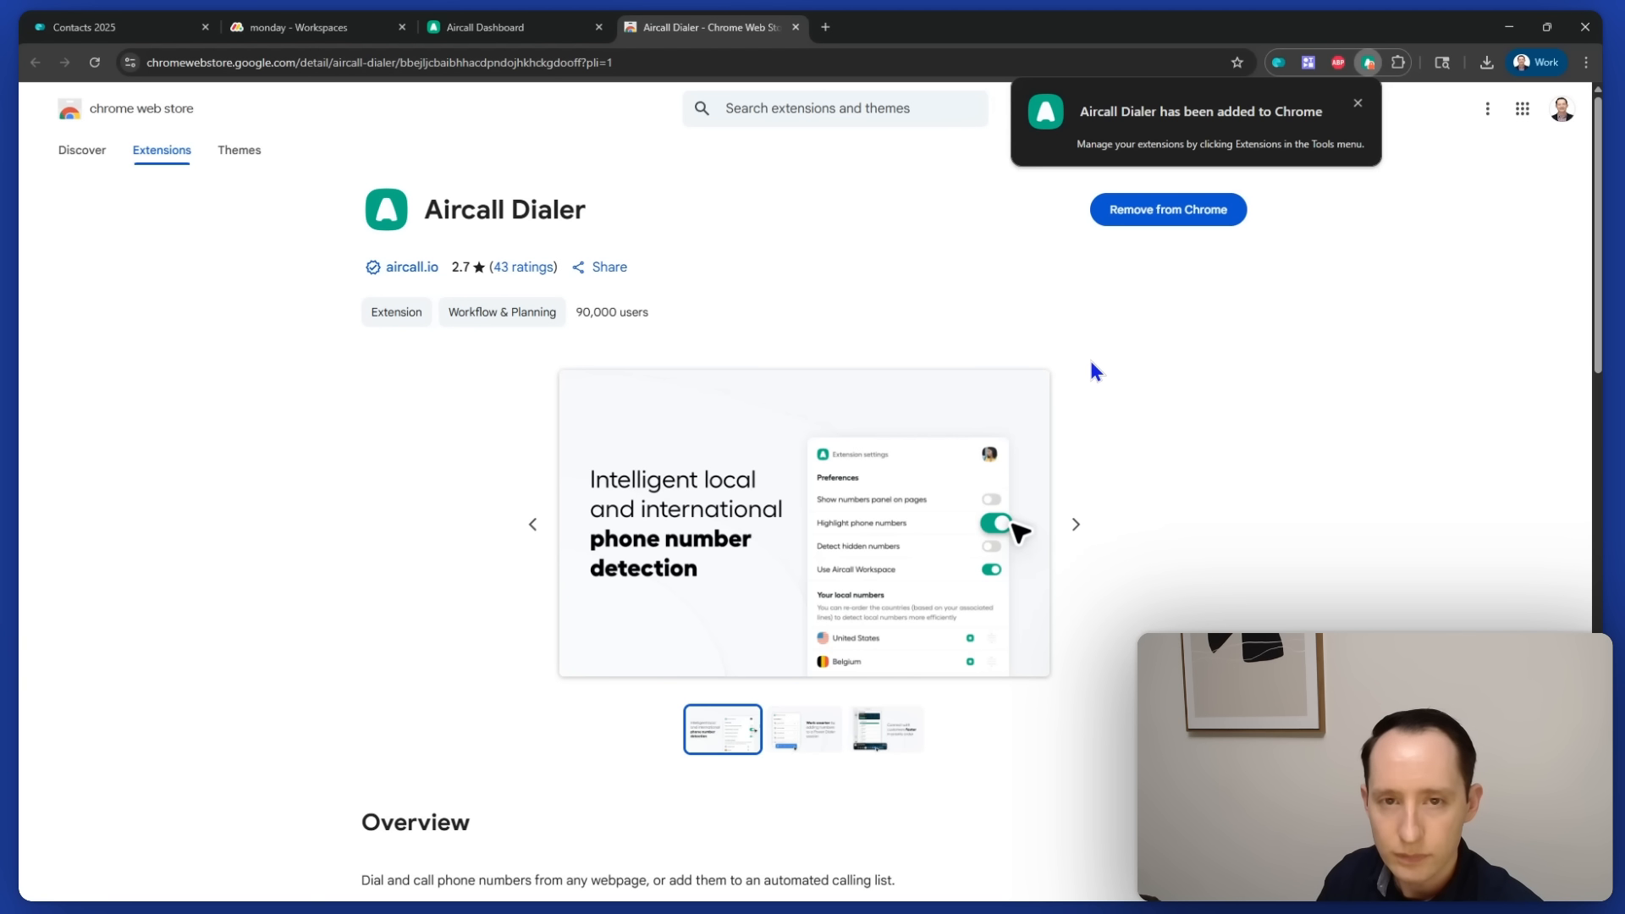
{"action": "left_click", "coordinate": [1359, 103]}
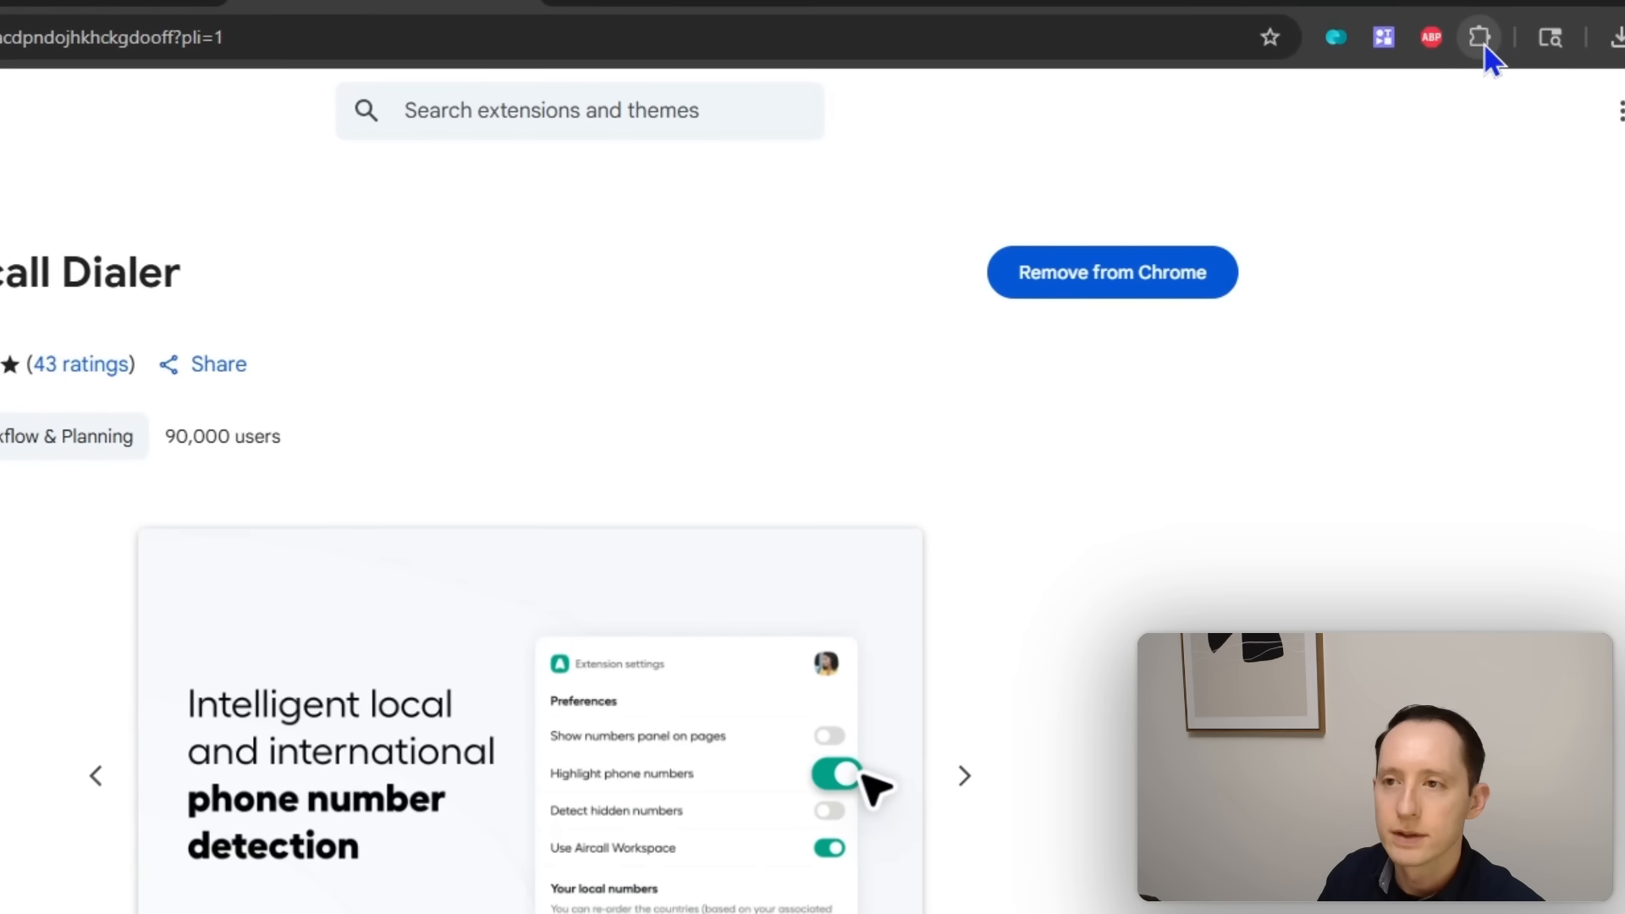
- Pin the Aircall Dialer extension in the browser and open it
{"action": "left_click", "coordinate": [1482, 42]}
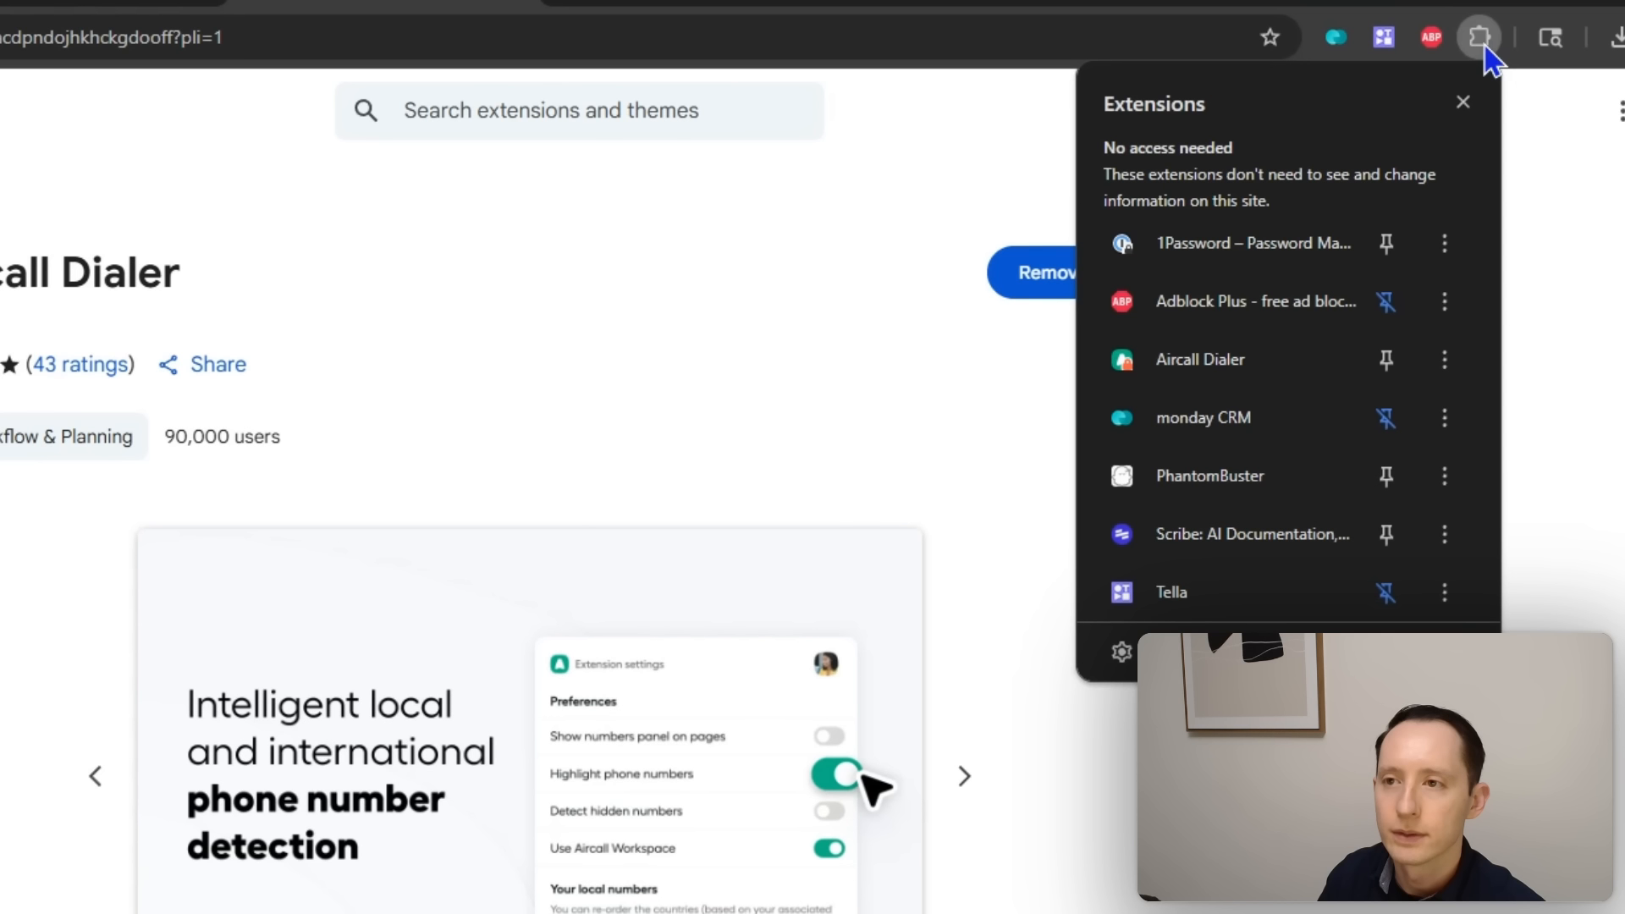
{"action": "left_click", "coordinate": [1387, 360]}
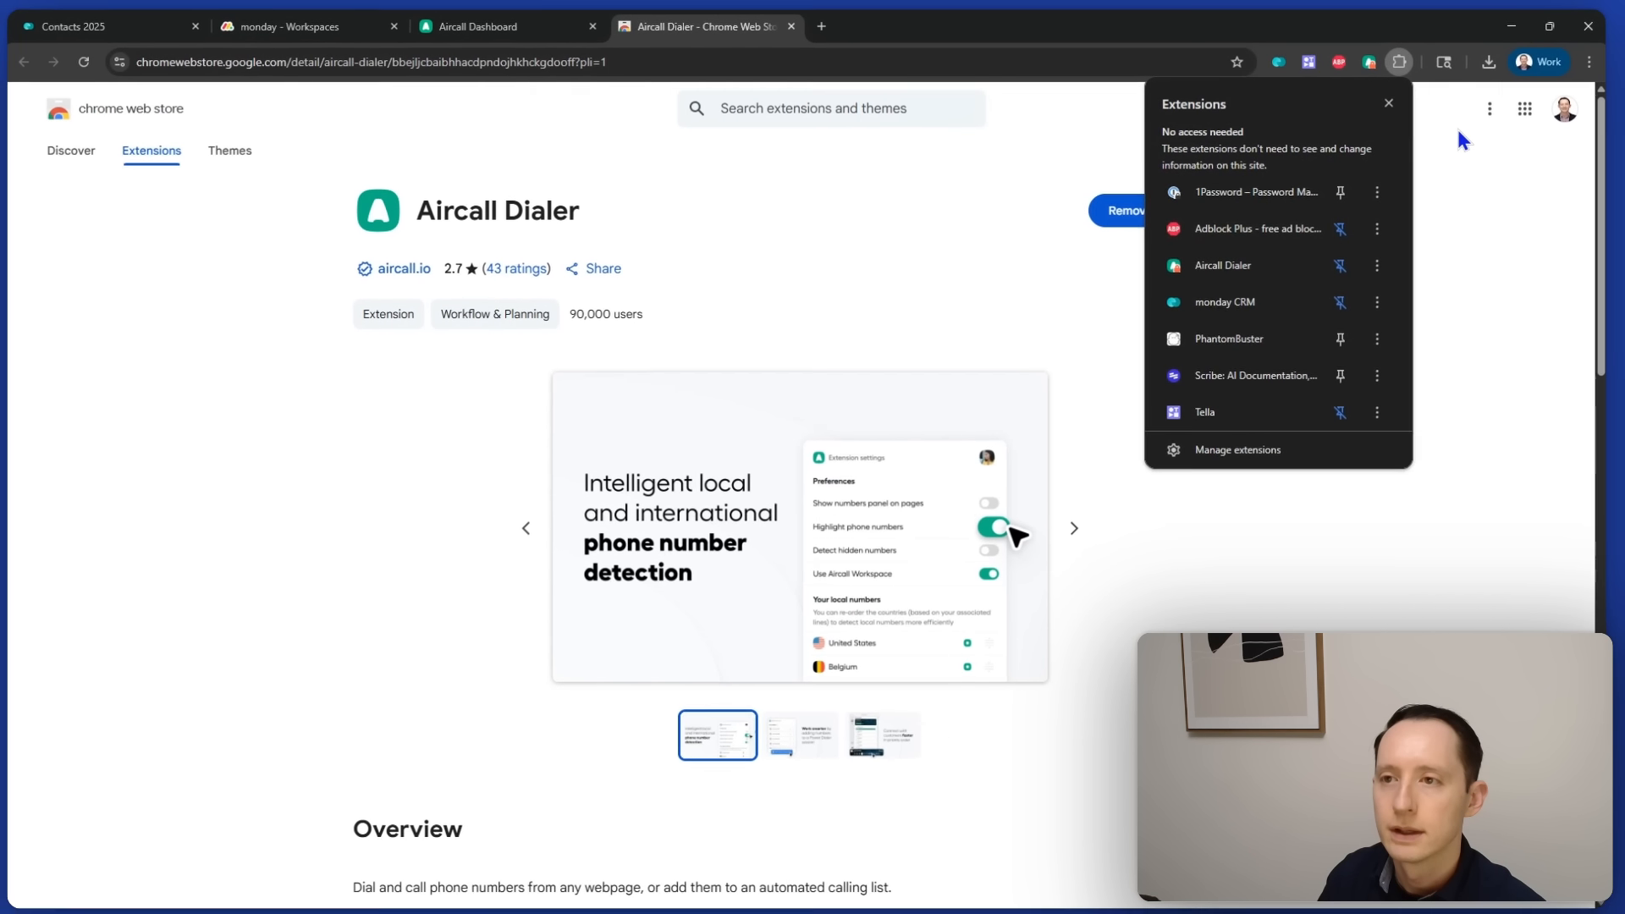
{"action": "left_click", "coordinate": [1369, 63]}
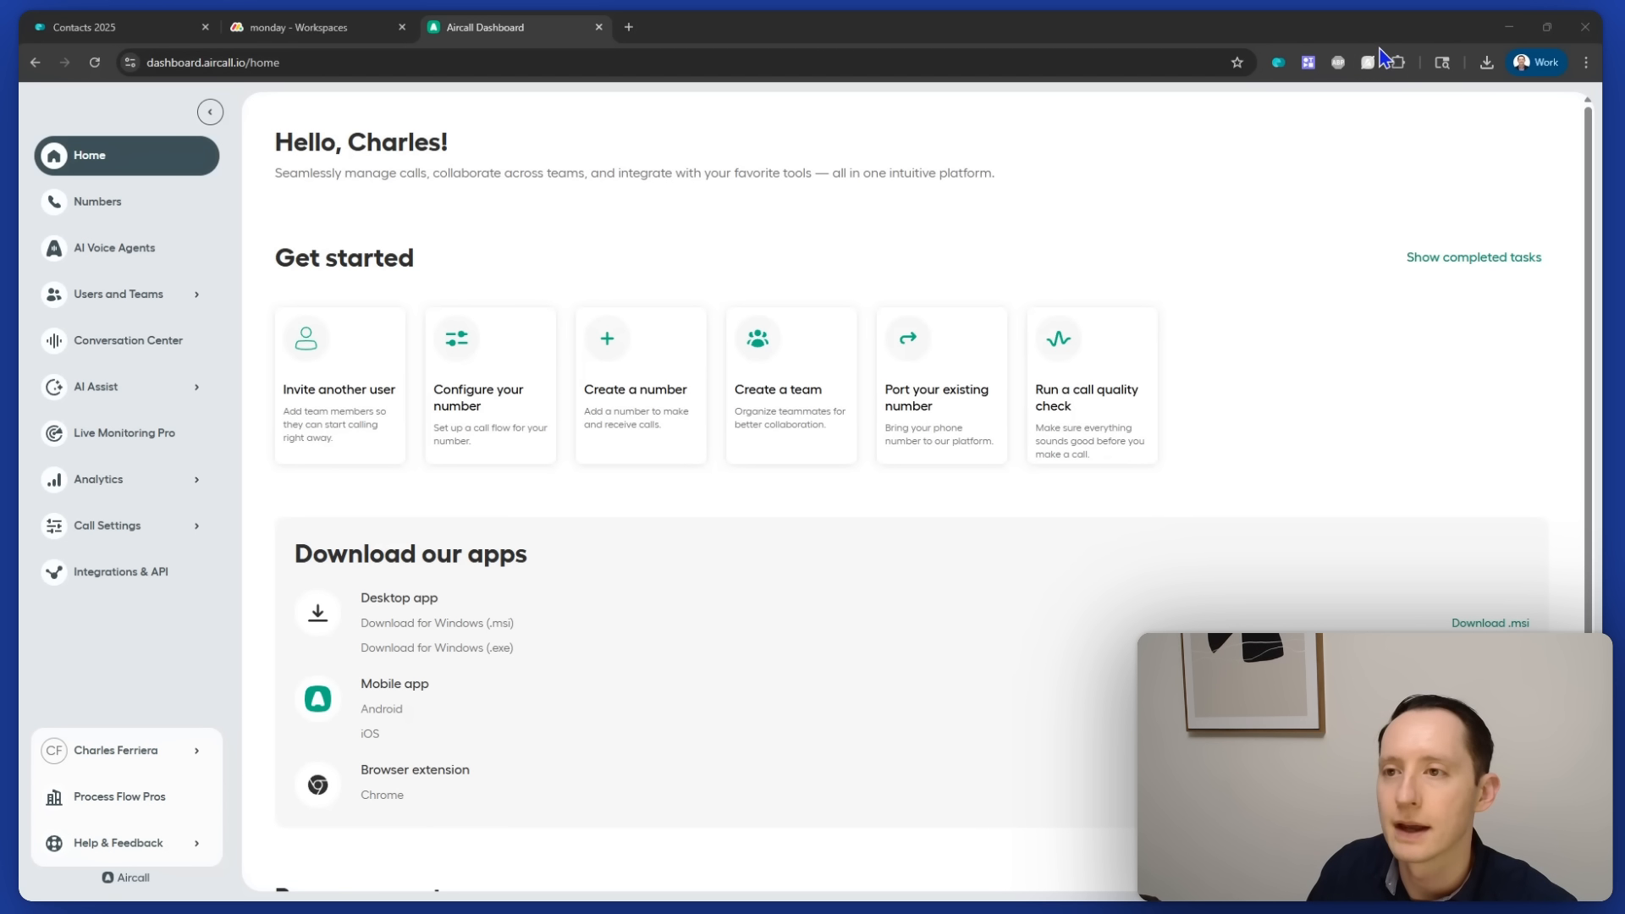
- Switch to the Contacts 2025 board and review the Aircall Dialer extension's preferences for number detection and Aircall Workspace
{"action": "left_click", "coordinate": [93, 26]}
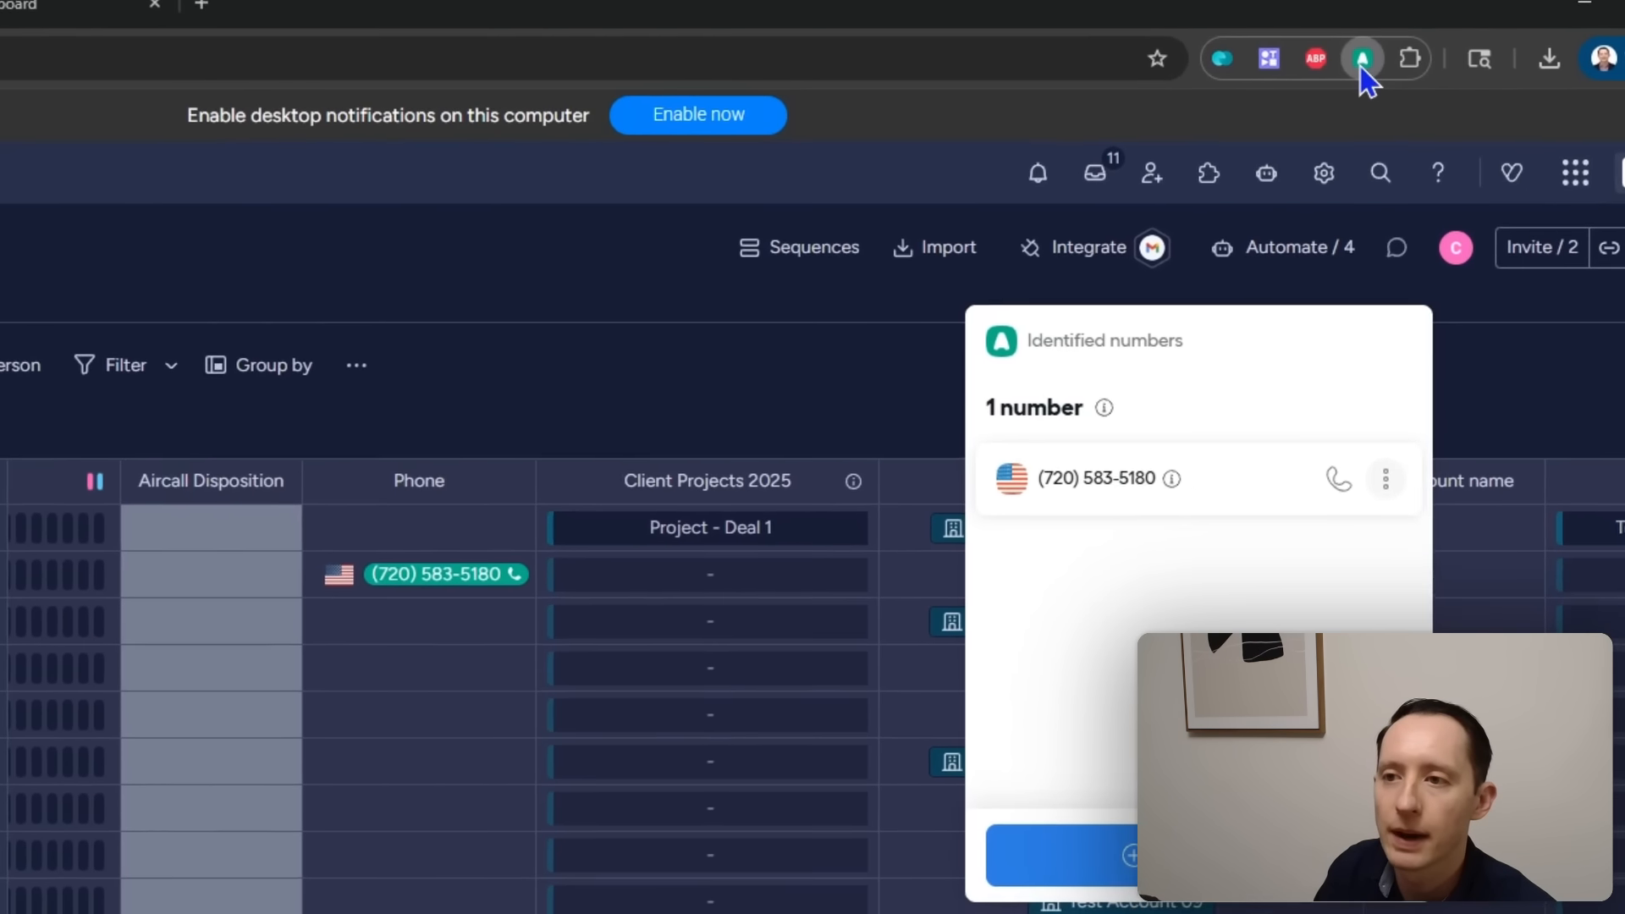
{"action": "left_click", "coordinate": [1367, 66]}
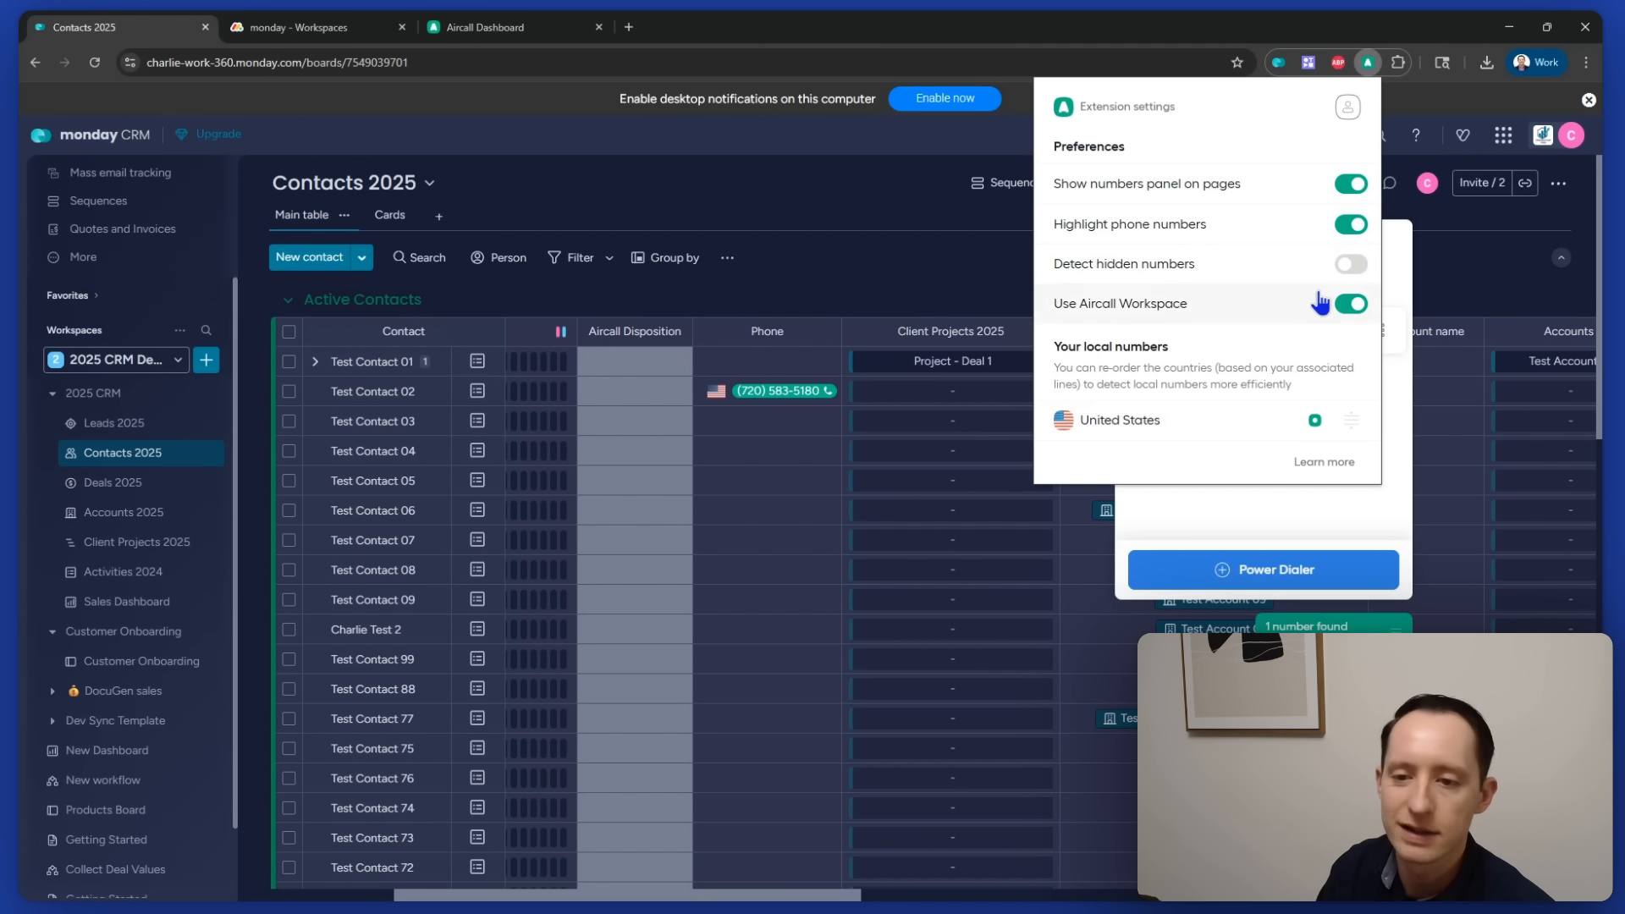
{"action": "left_click", "coordinate": [921, 256]}
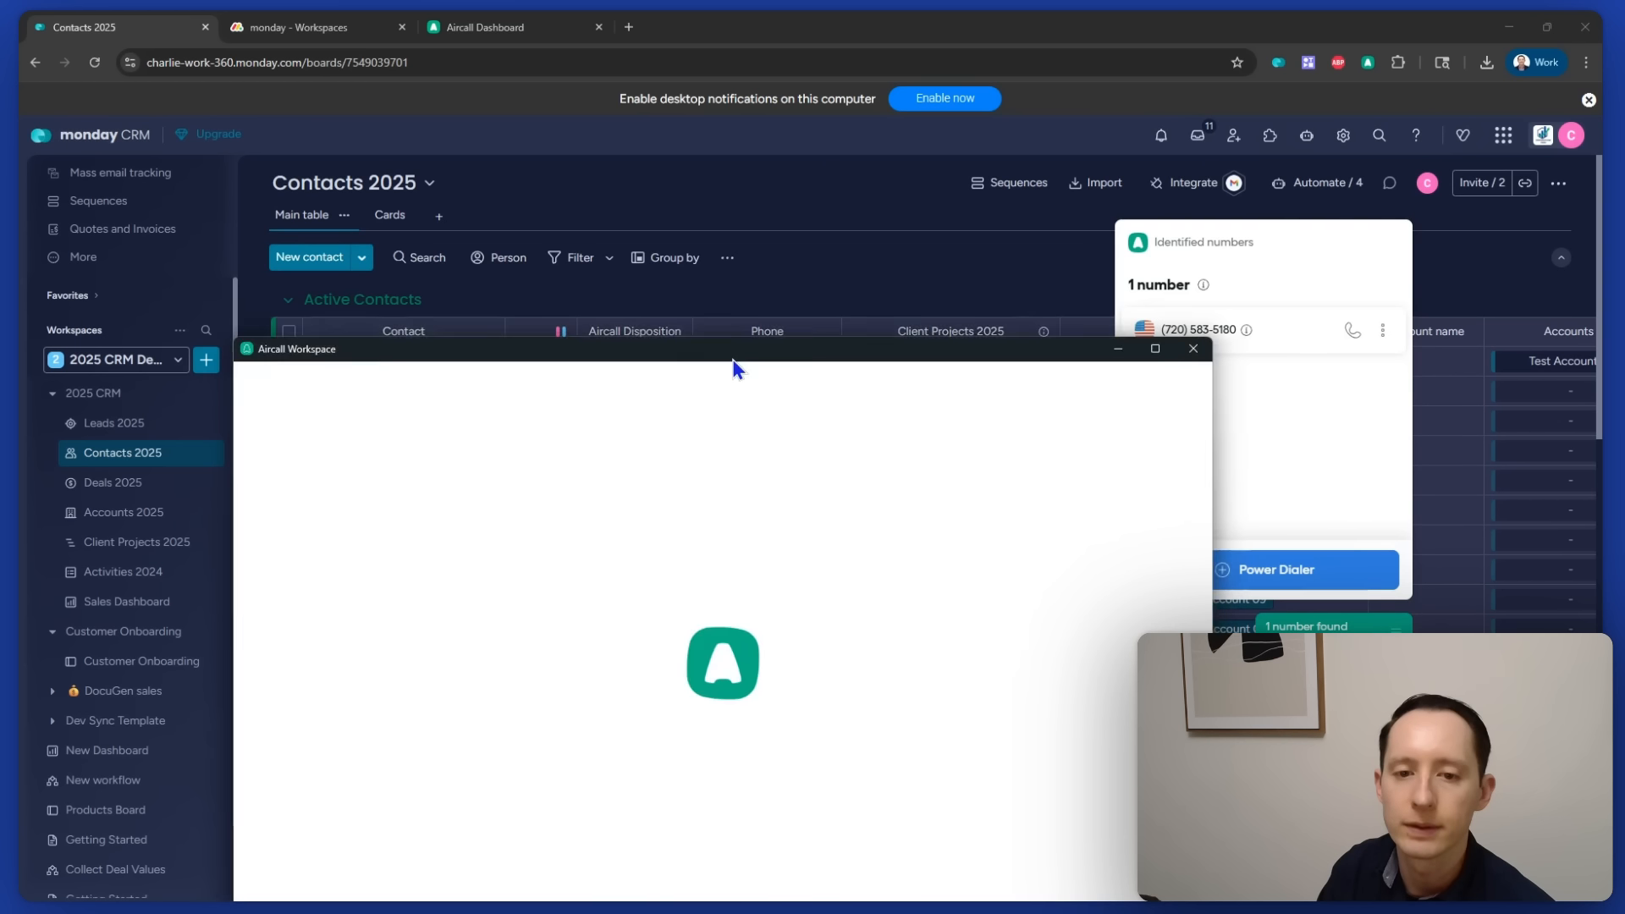
- Reposition the Aircall Workspace window, examine its contacts list and new-conversation dial pad, and close the window
{"action": "left_click_drag", "start_coordinate": [733, 359], "coordinate": [752, 108]}
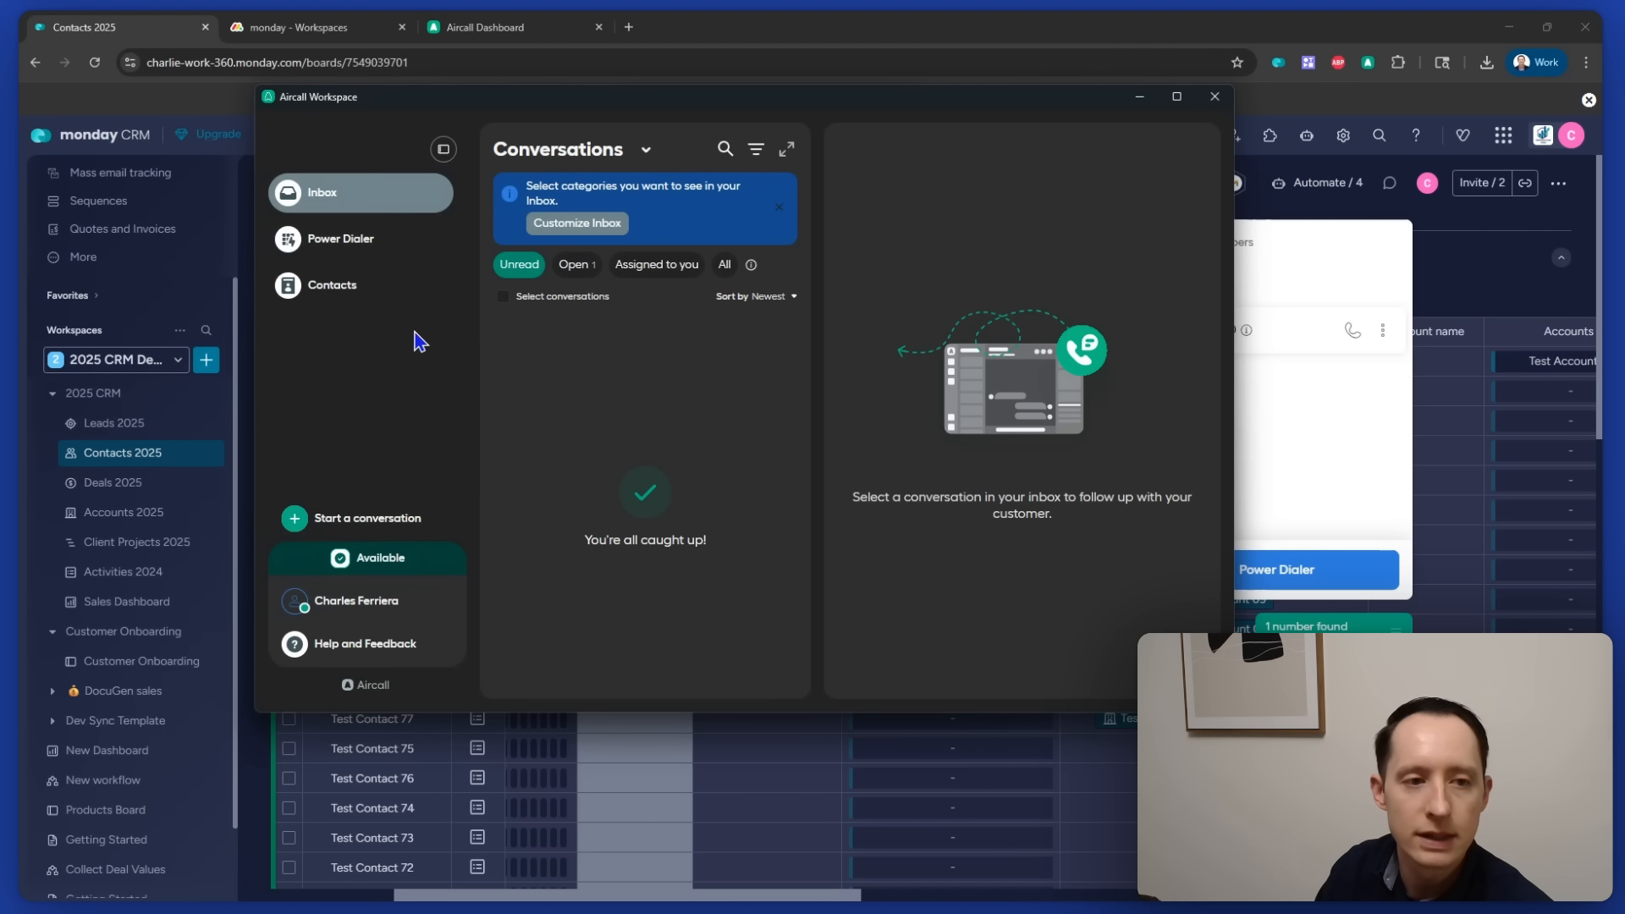
{"action": "left_click", "coordinate": [351, 298]}
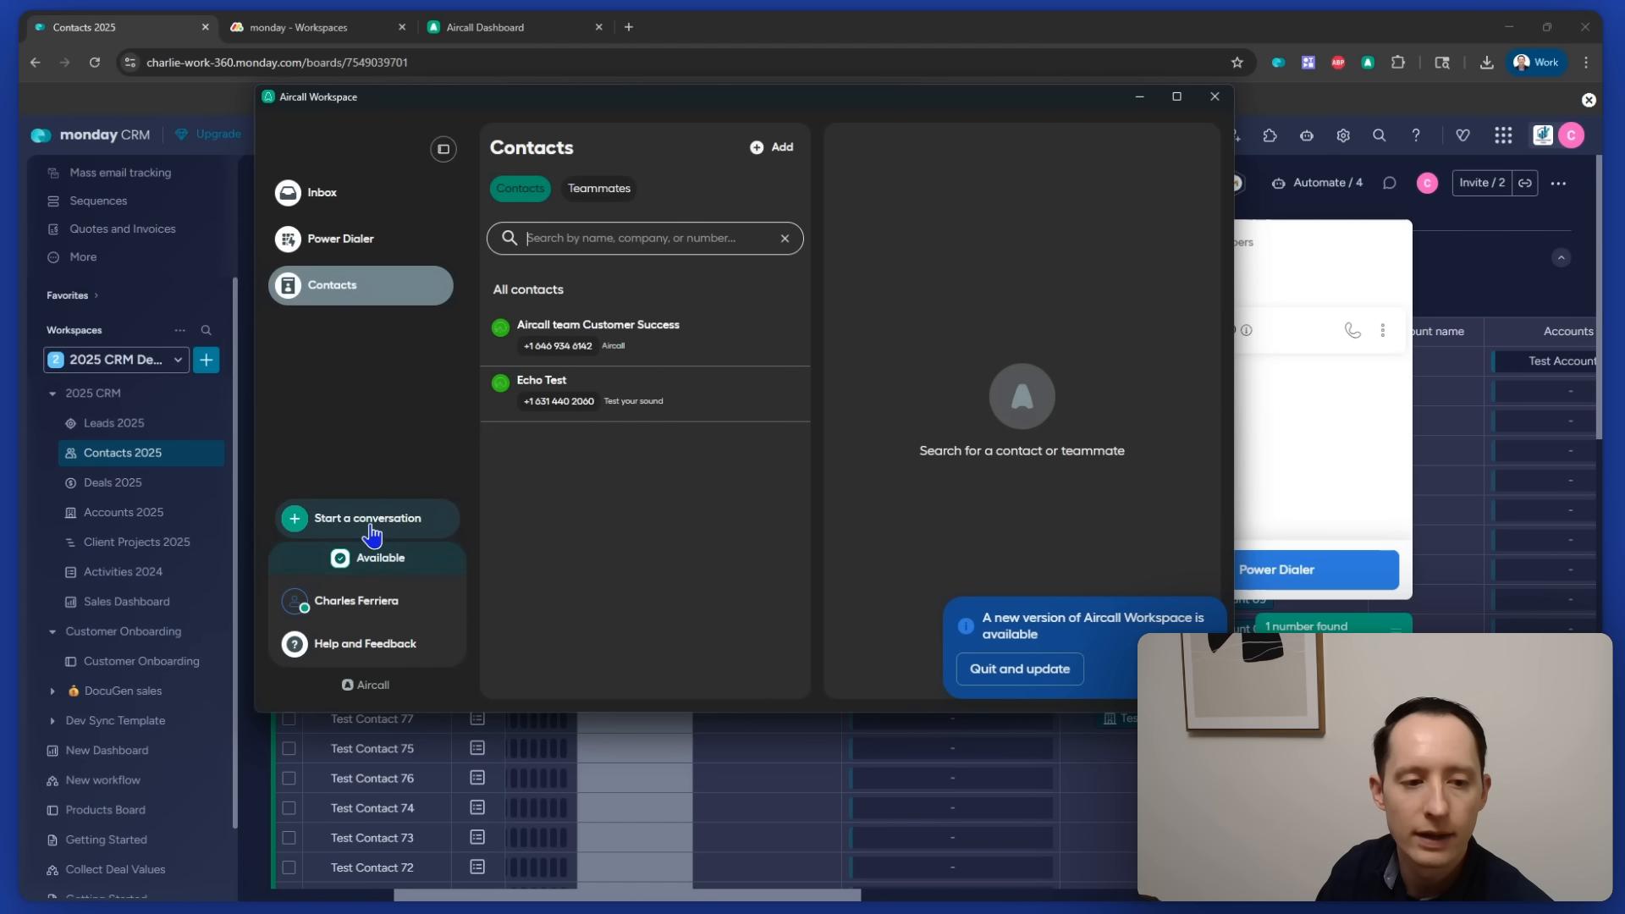
{"action": "left_click", "coordinate": [322, 518]}
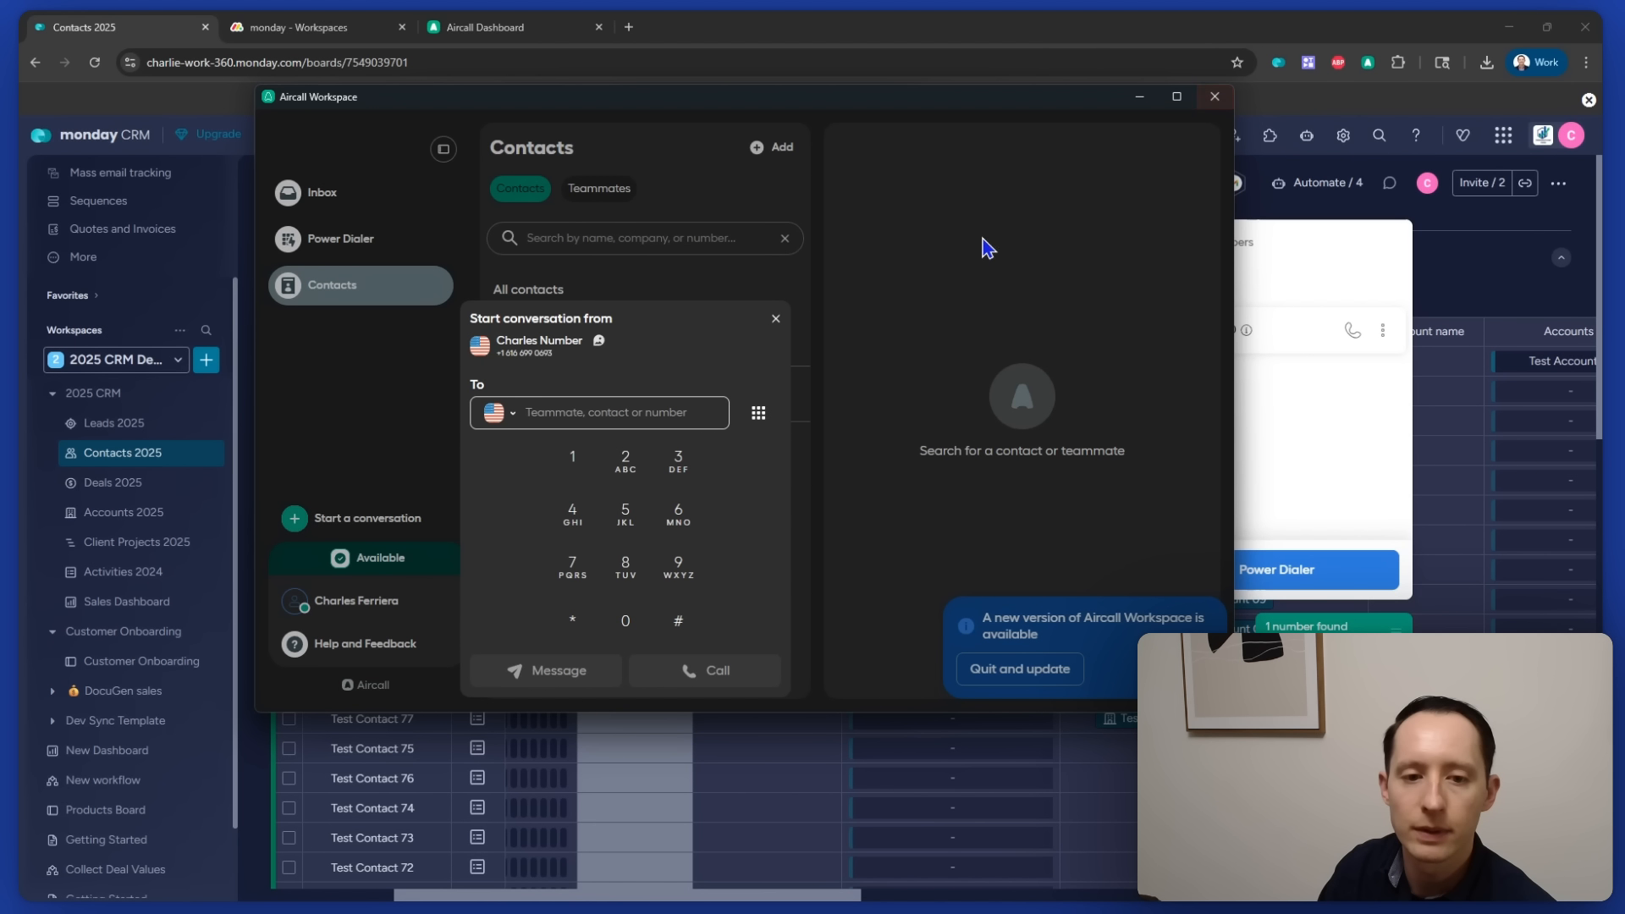
{"action": "left_click", "coordinate": [1215, 98]}
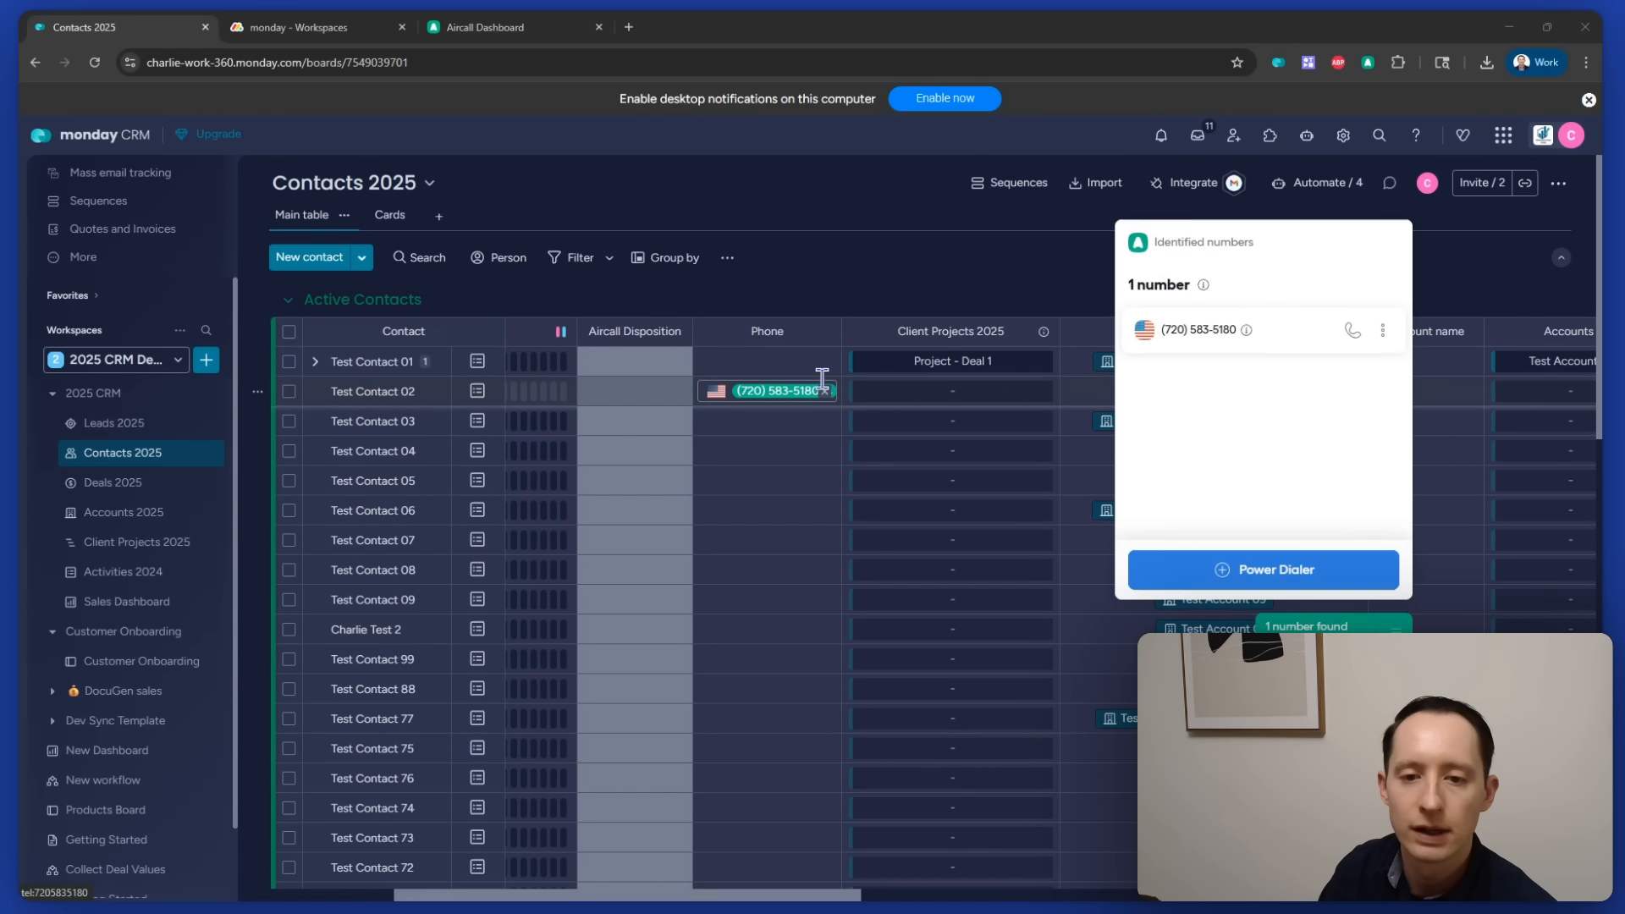
- Place an Aircall call to Test Contact 02's phone number from the Contacts 2025 board and end the call
{"action": "left_click", "coordinate": [779, 392]}
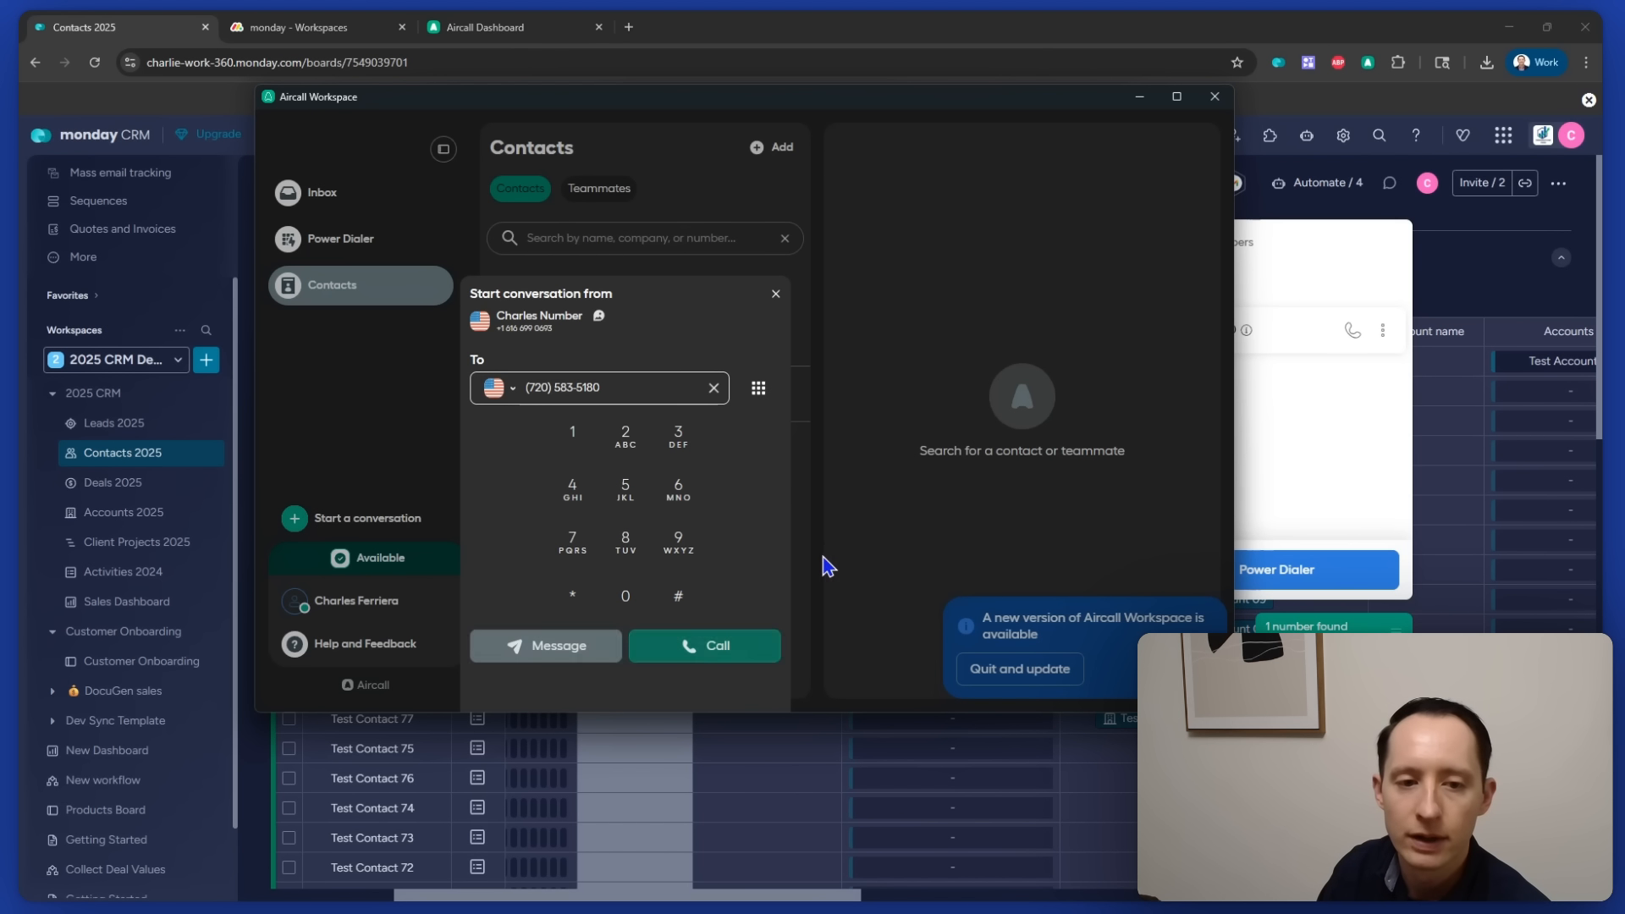
{"action": "left_click", "coordinate": [754, 646]}
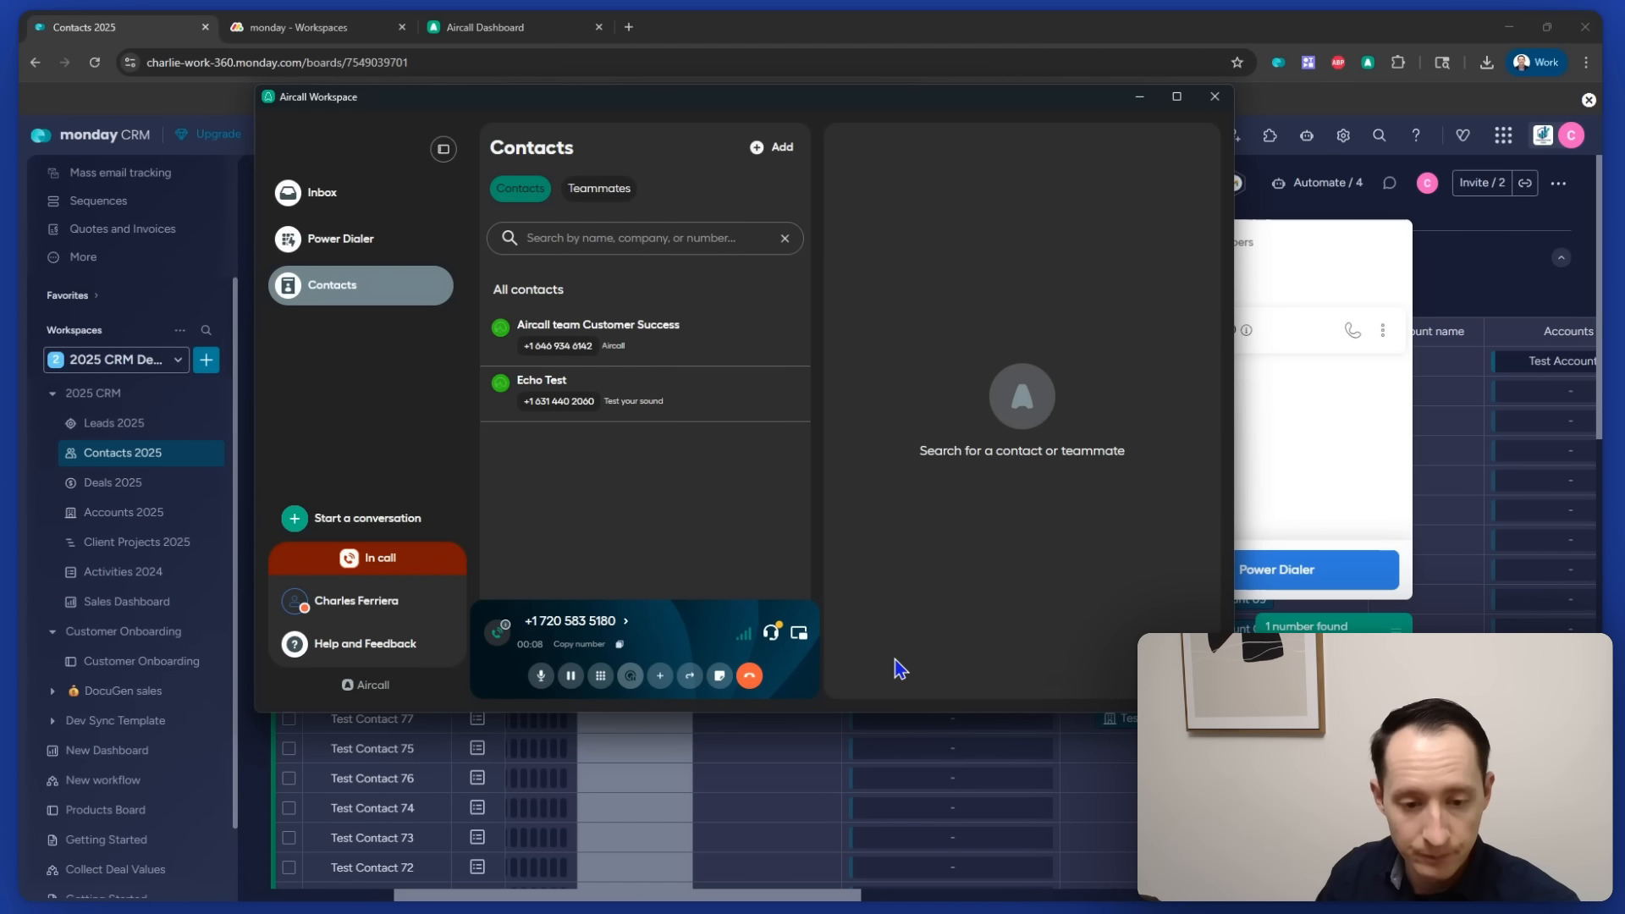
{"action": "left_click", "coordinate": [750, 676]}
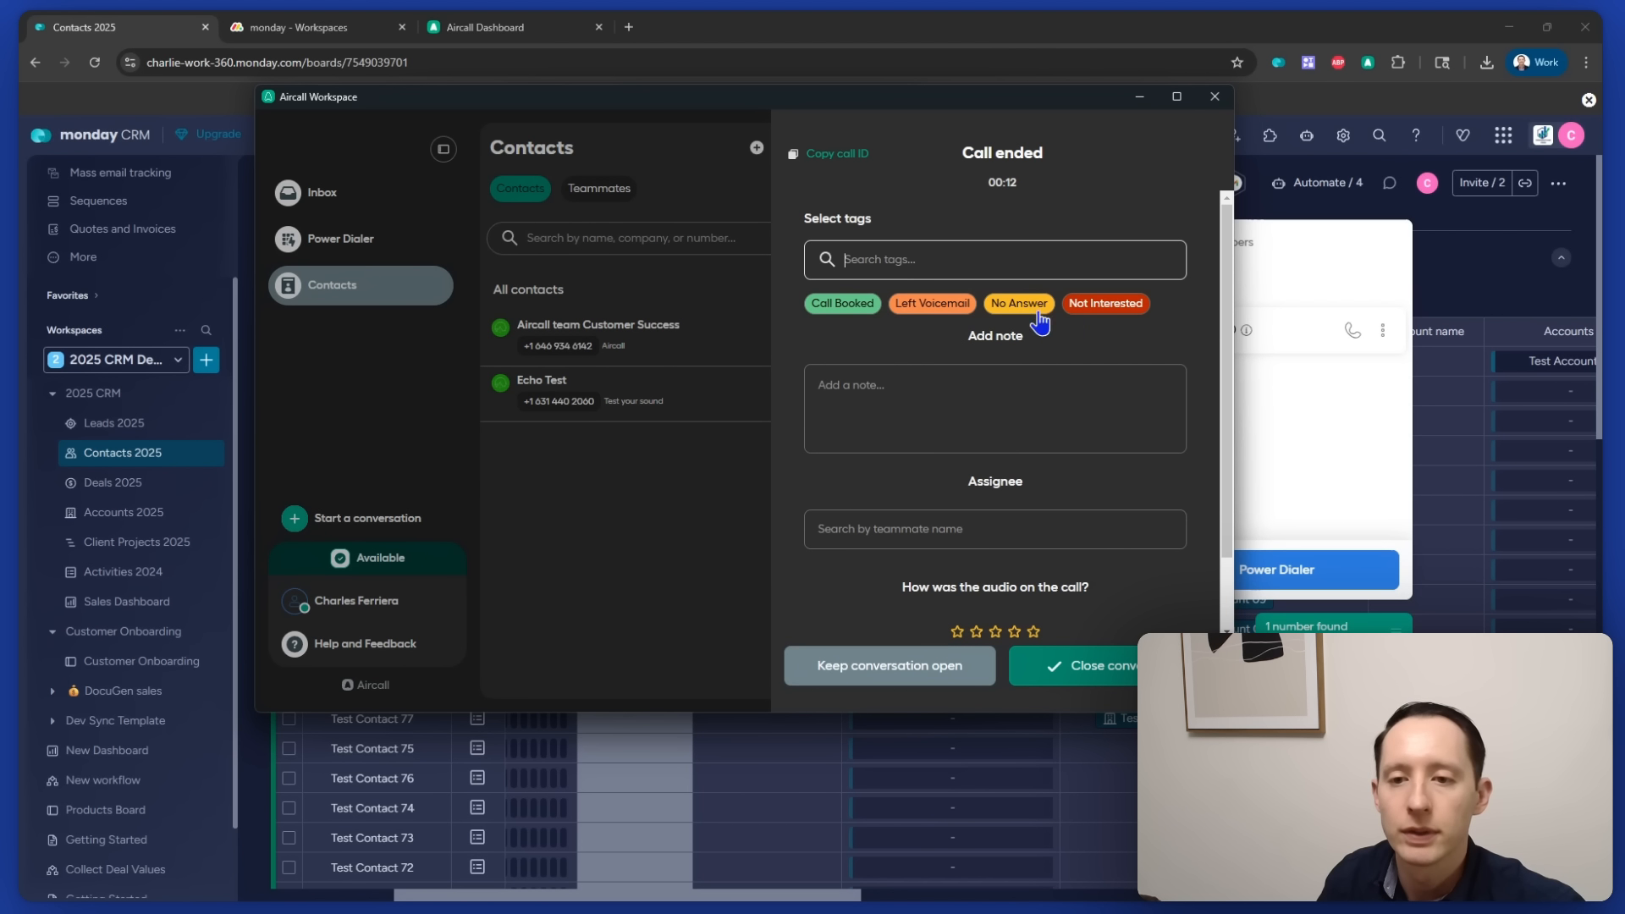
- Log the ended call with the Call Booked tag, the note "Call went well", and the teammate as assignee
{"action": "left_click", "coordinate": [849, 311]}
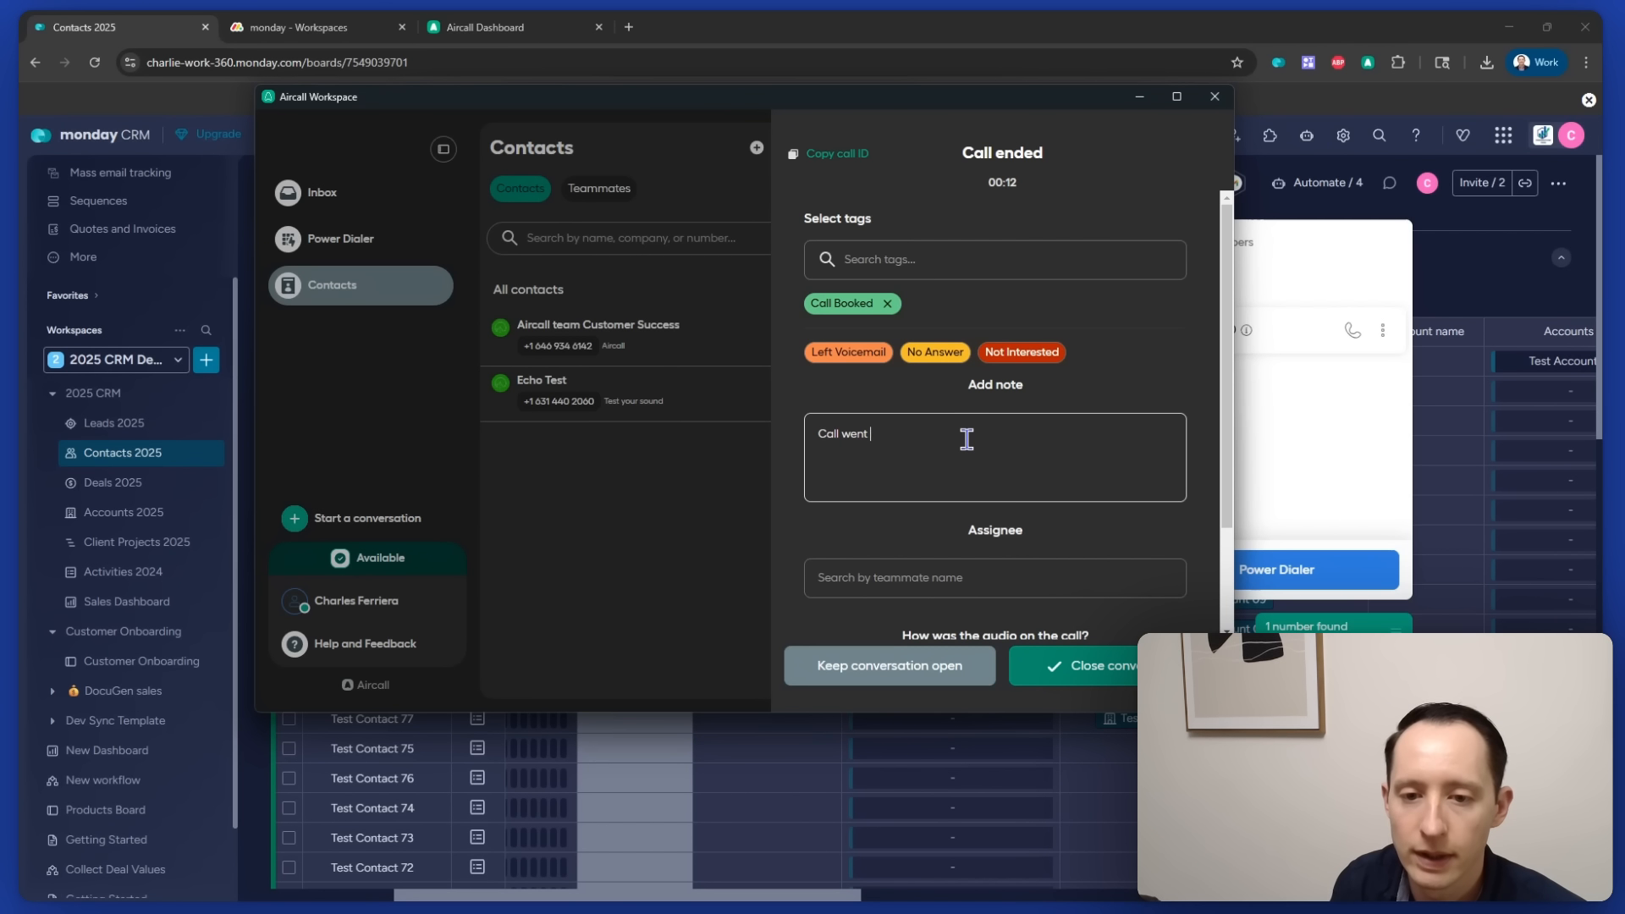
{"action": "type", "text": "well"}
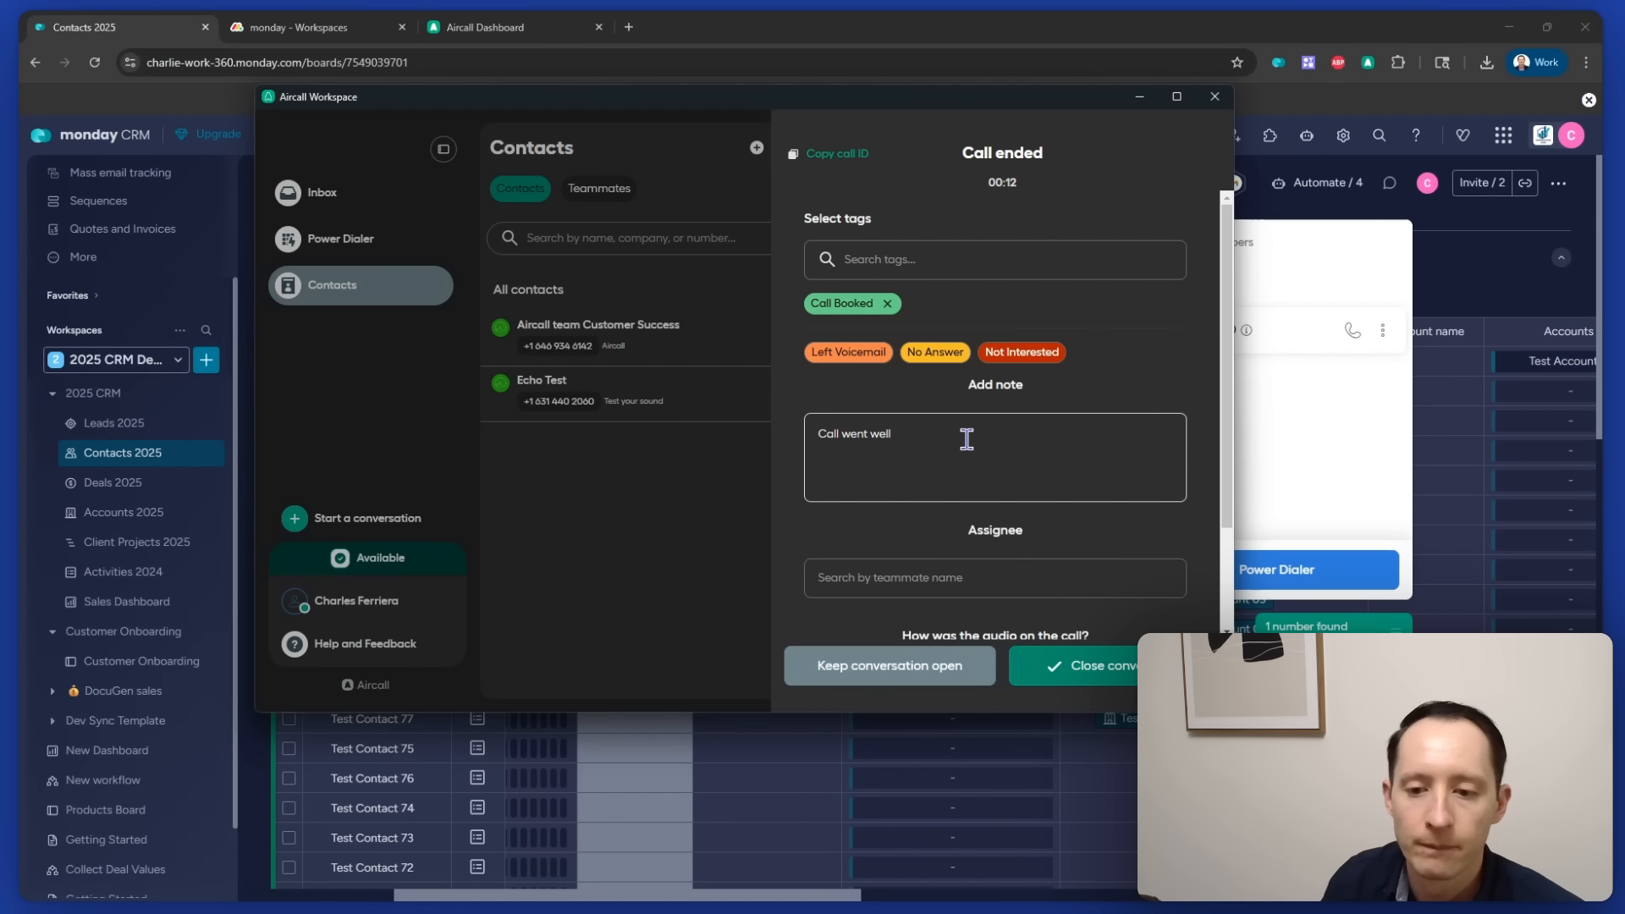
{"action": "left_click", "coordinate": [1069, 575]}
{"action": "left_click", "coordinate": [1016, 635]}
- Rate the call's audio five stars and close the conversation
{"action": "scroll", "coordinate": [1126, 593], "scroll_direction": "down", "scroll_amount": 1}
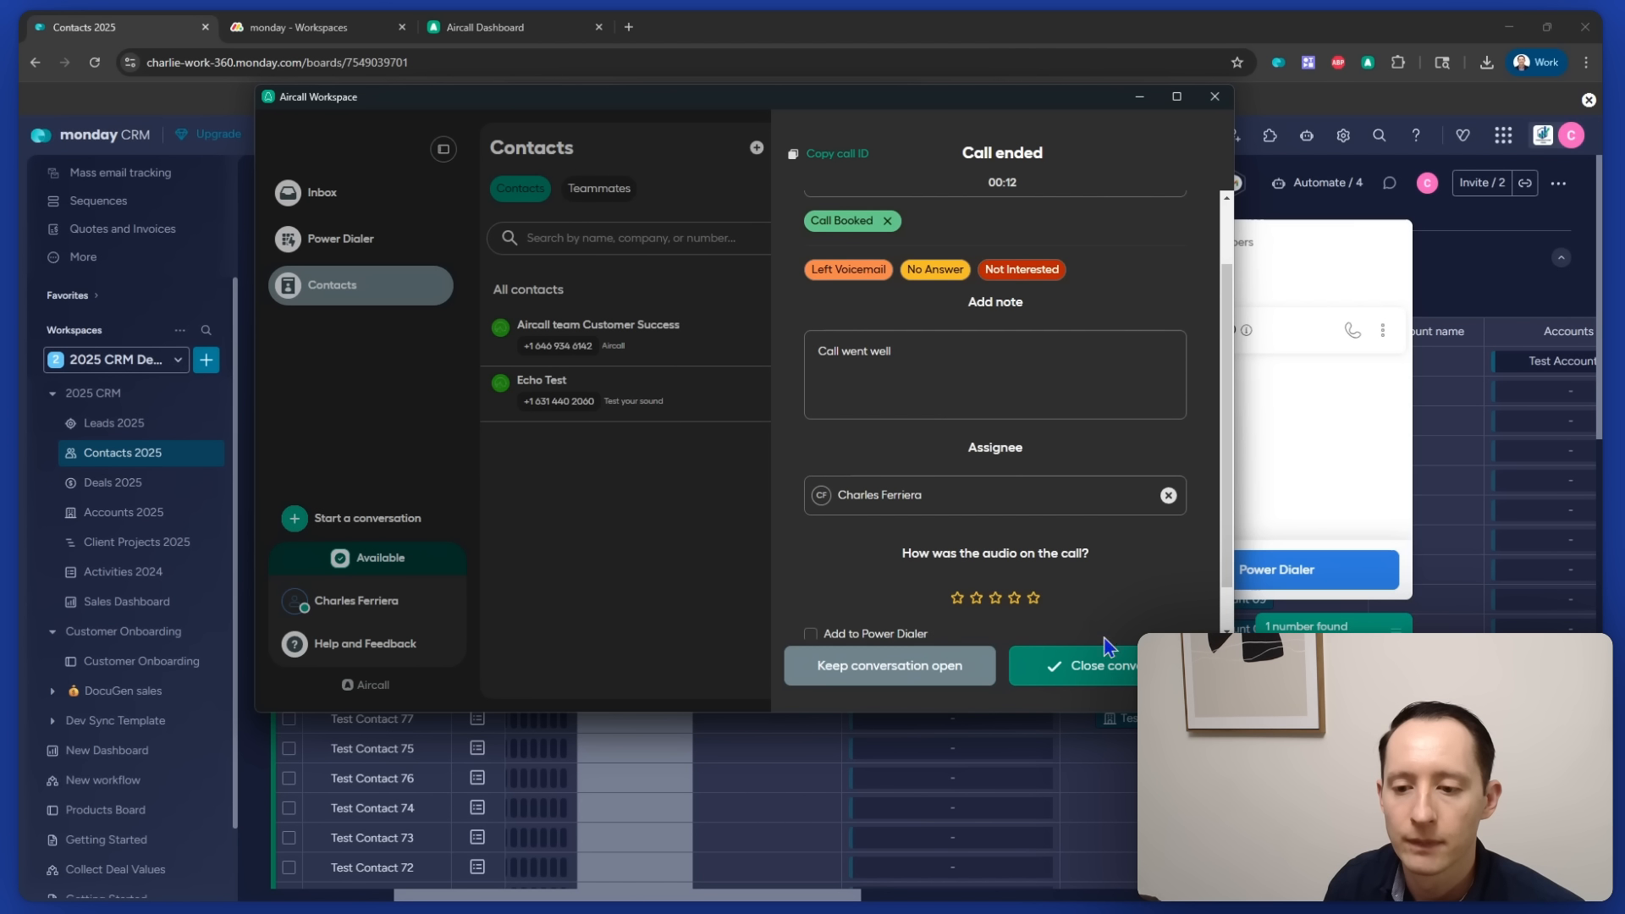
{"action": "scroll", "coordinate": [1076, 546], "scroll_direction": "down", "scroll_amount": 1}
{"action": "left_click", "coordinate": [1036, 547]}
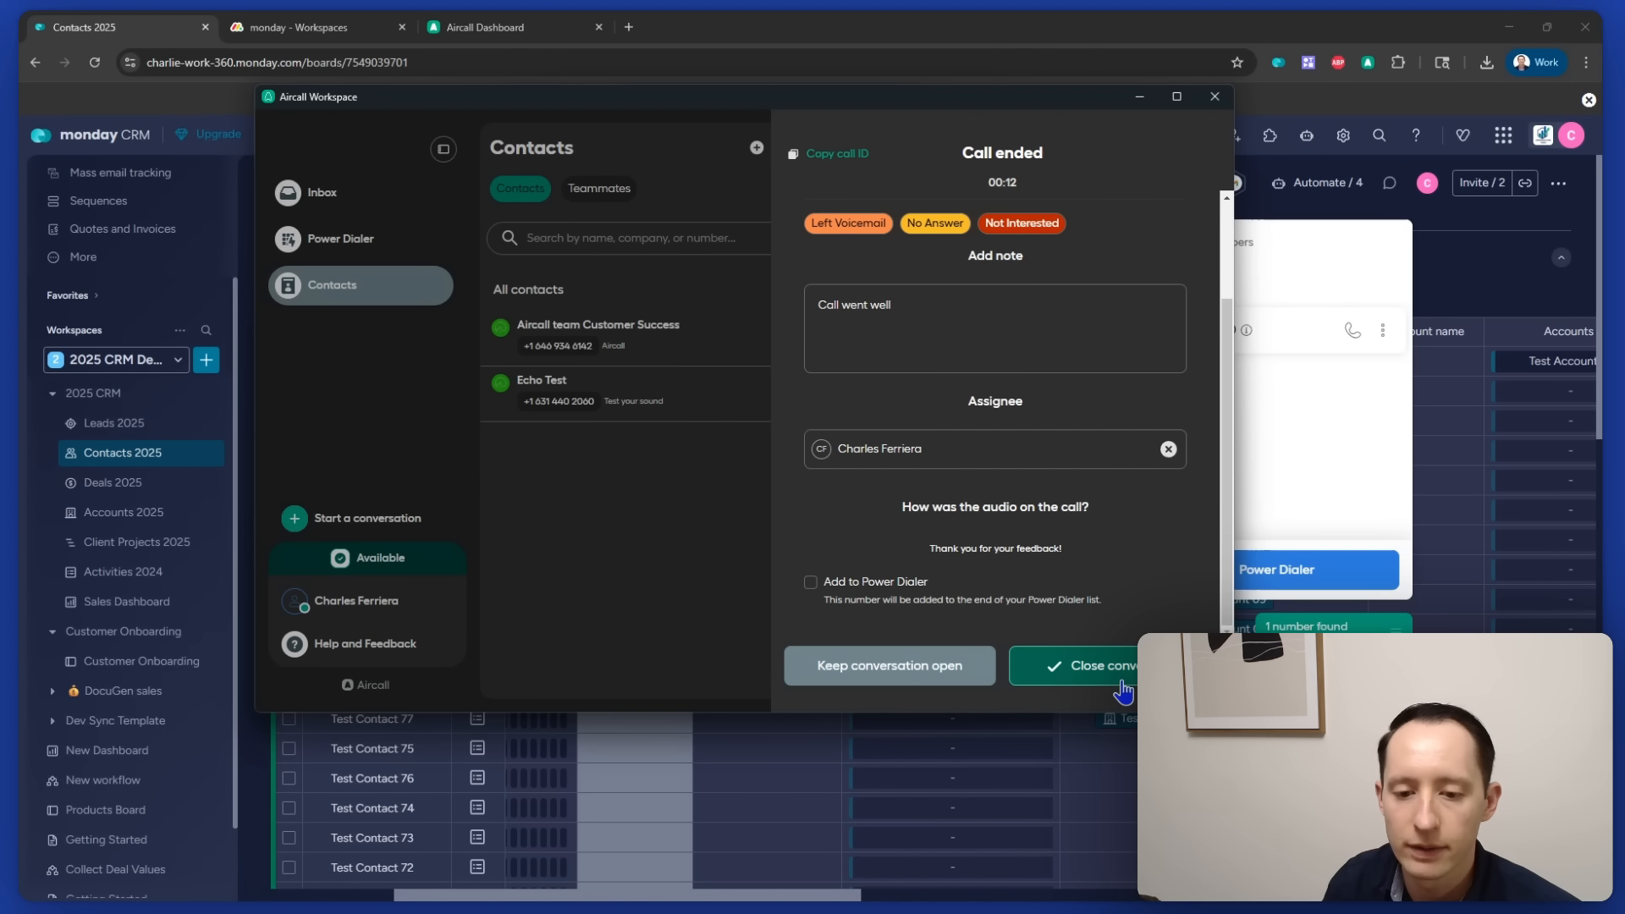
{"action": "left_click", "coordinate": [1065, 676]}
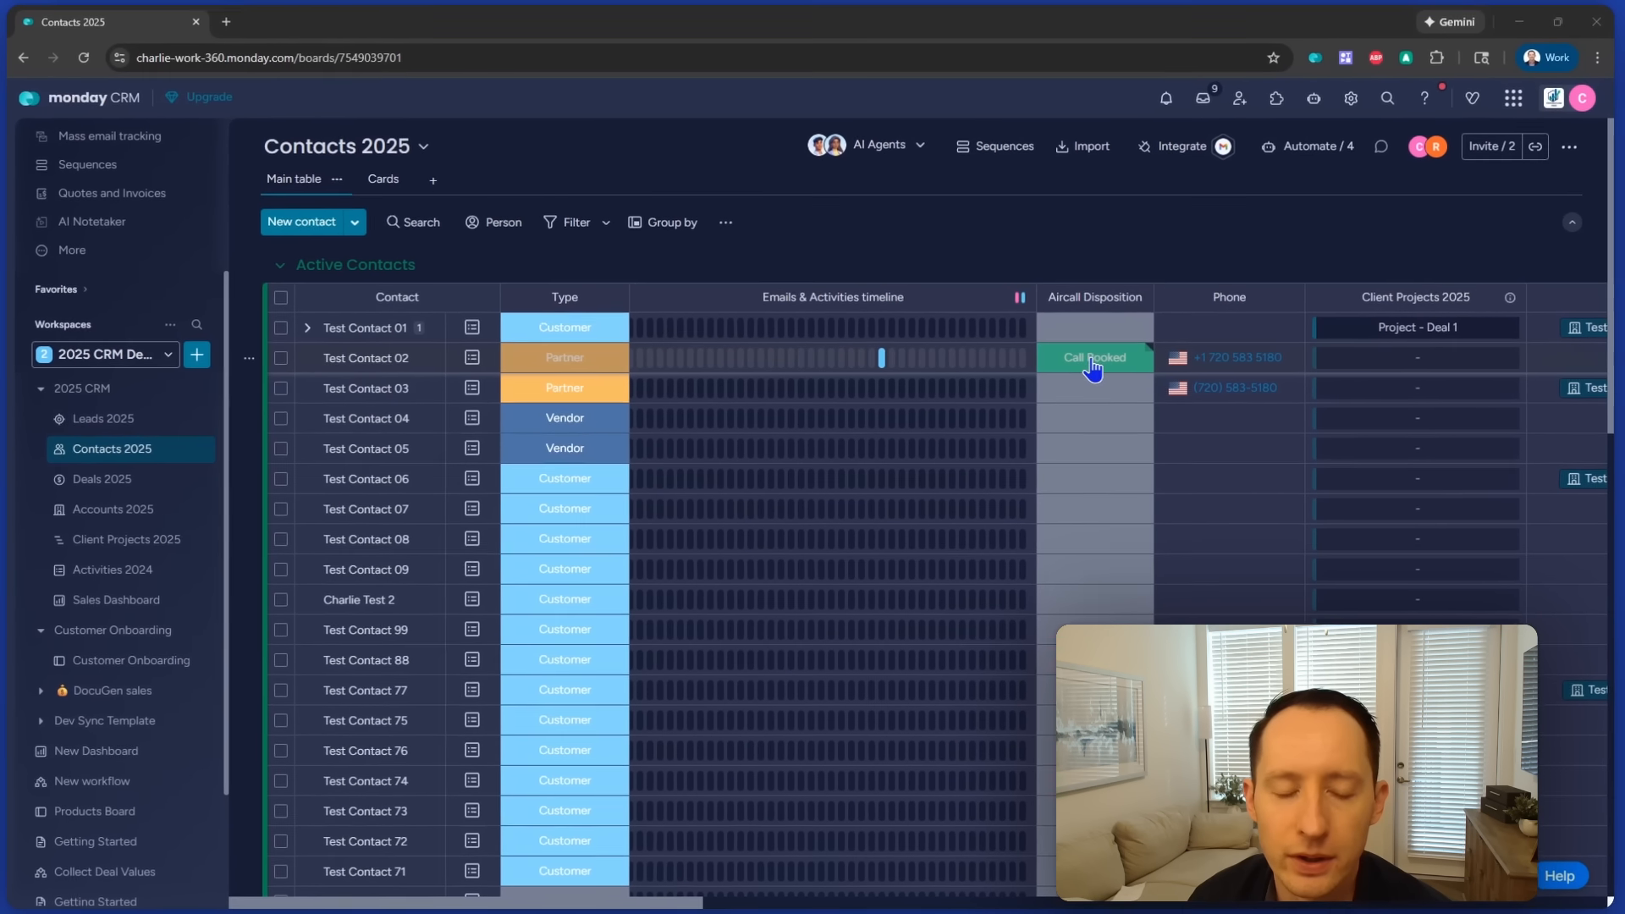
- Open Test Contact 02's record, read the full details of the latest "Outbound call answered" timeline entry, and return to the timeline
{"action": "left_click", "coordinate": [475, 362]}
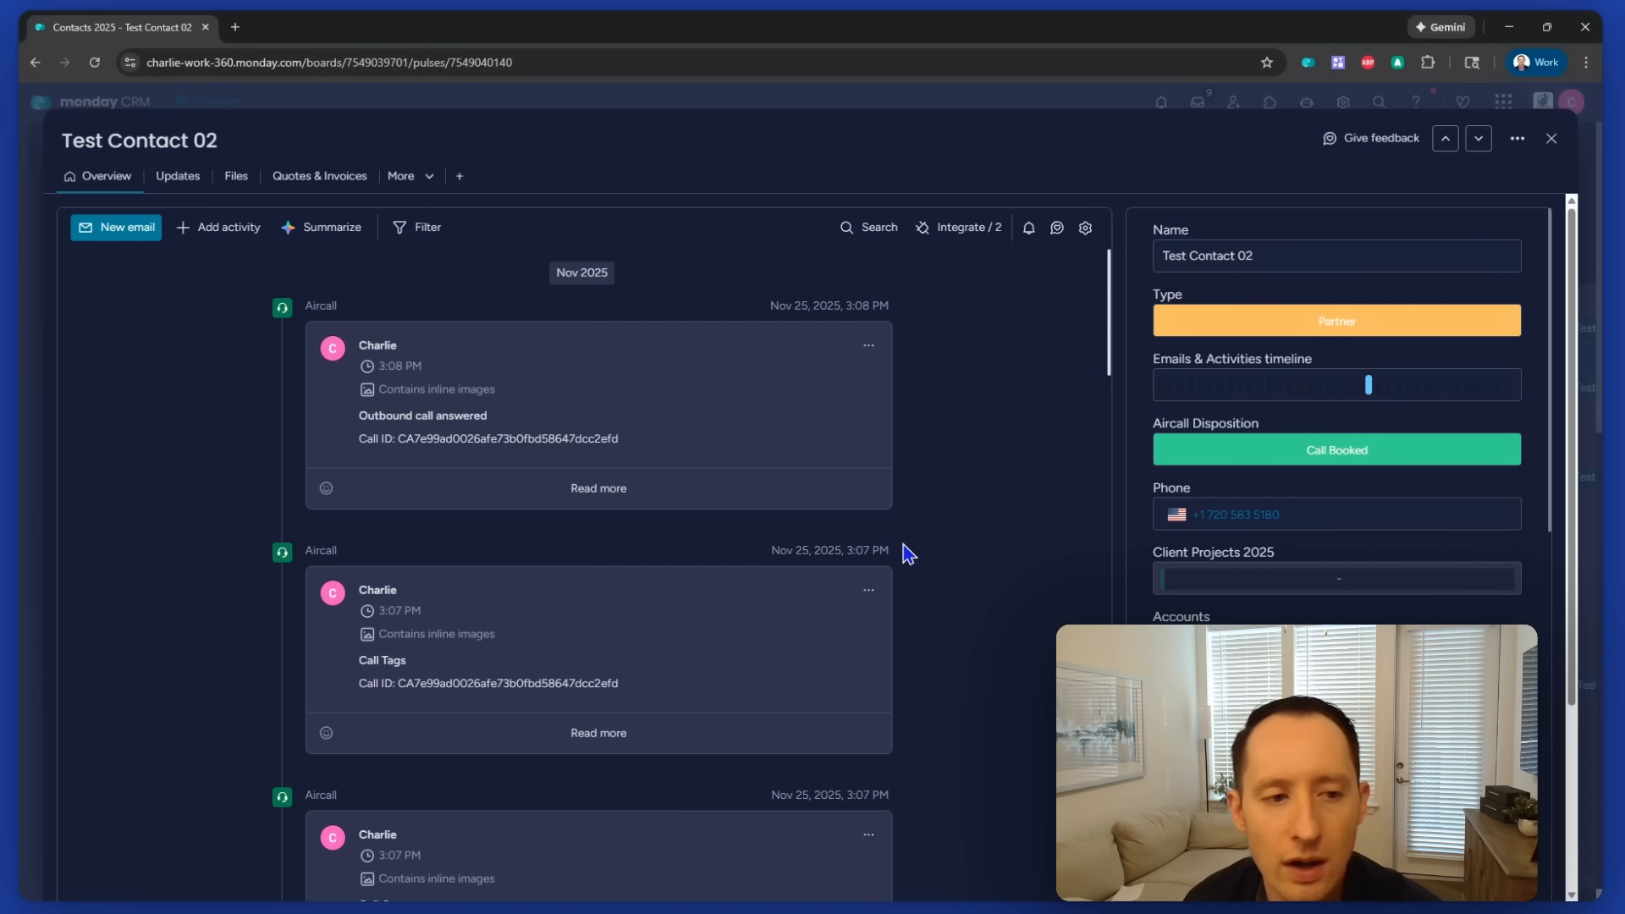
{"action": "scroll", "coordinate": [902, 483], "scroll_direction": "down", "scroll_amount": 10}
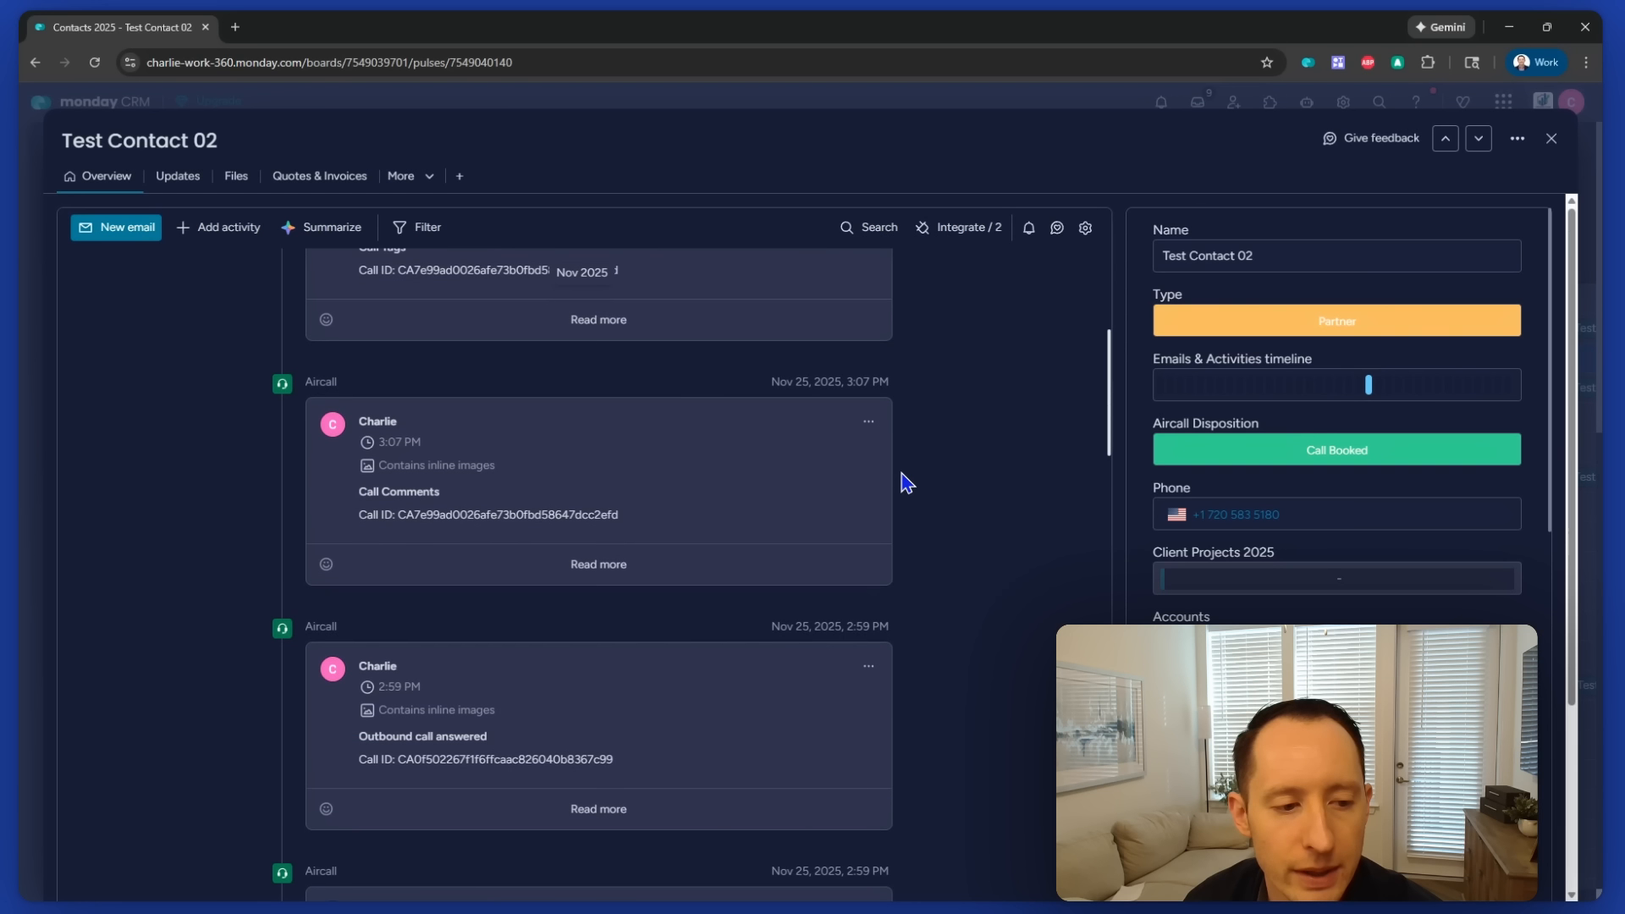
{"action": "scroll", "coordinate": [903, 576], "scroll_direction": "up", "scroll_amount": 5}
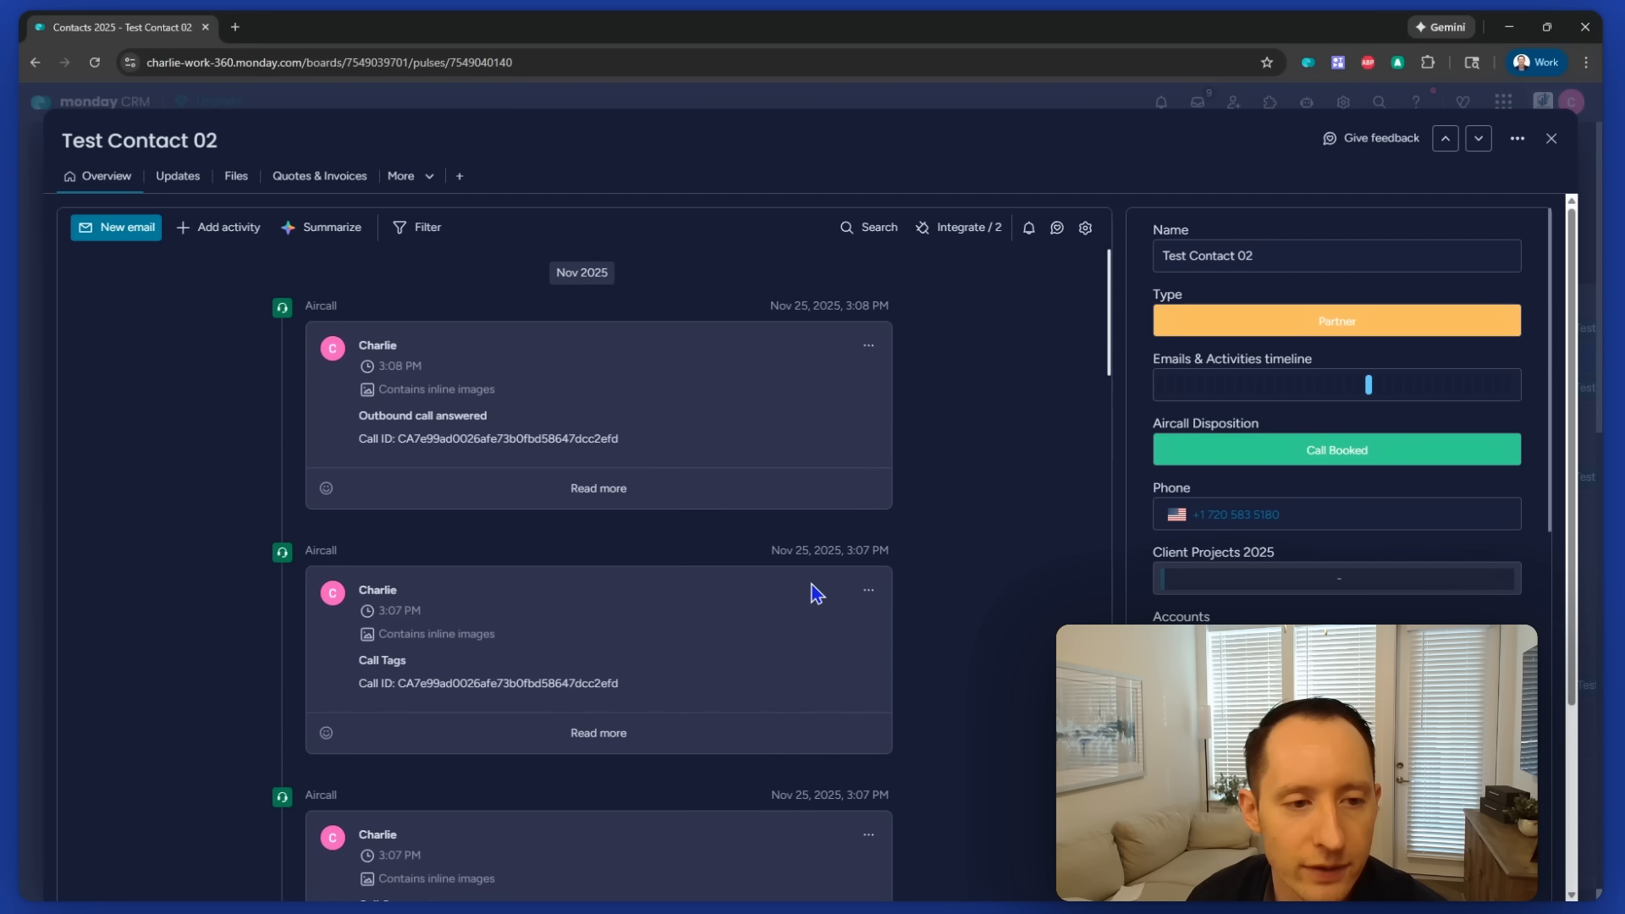
{"action": "left_click", "coordinate": [613, 506]}
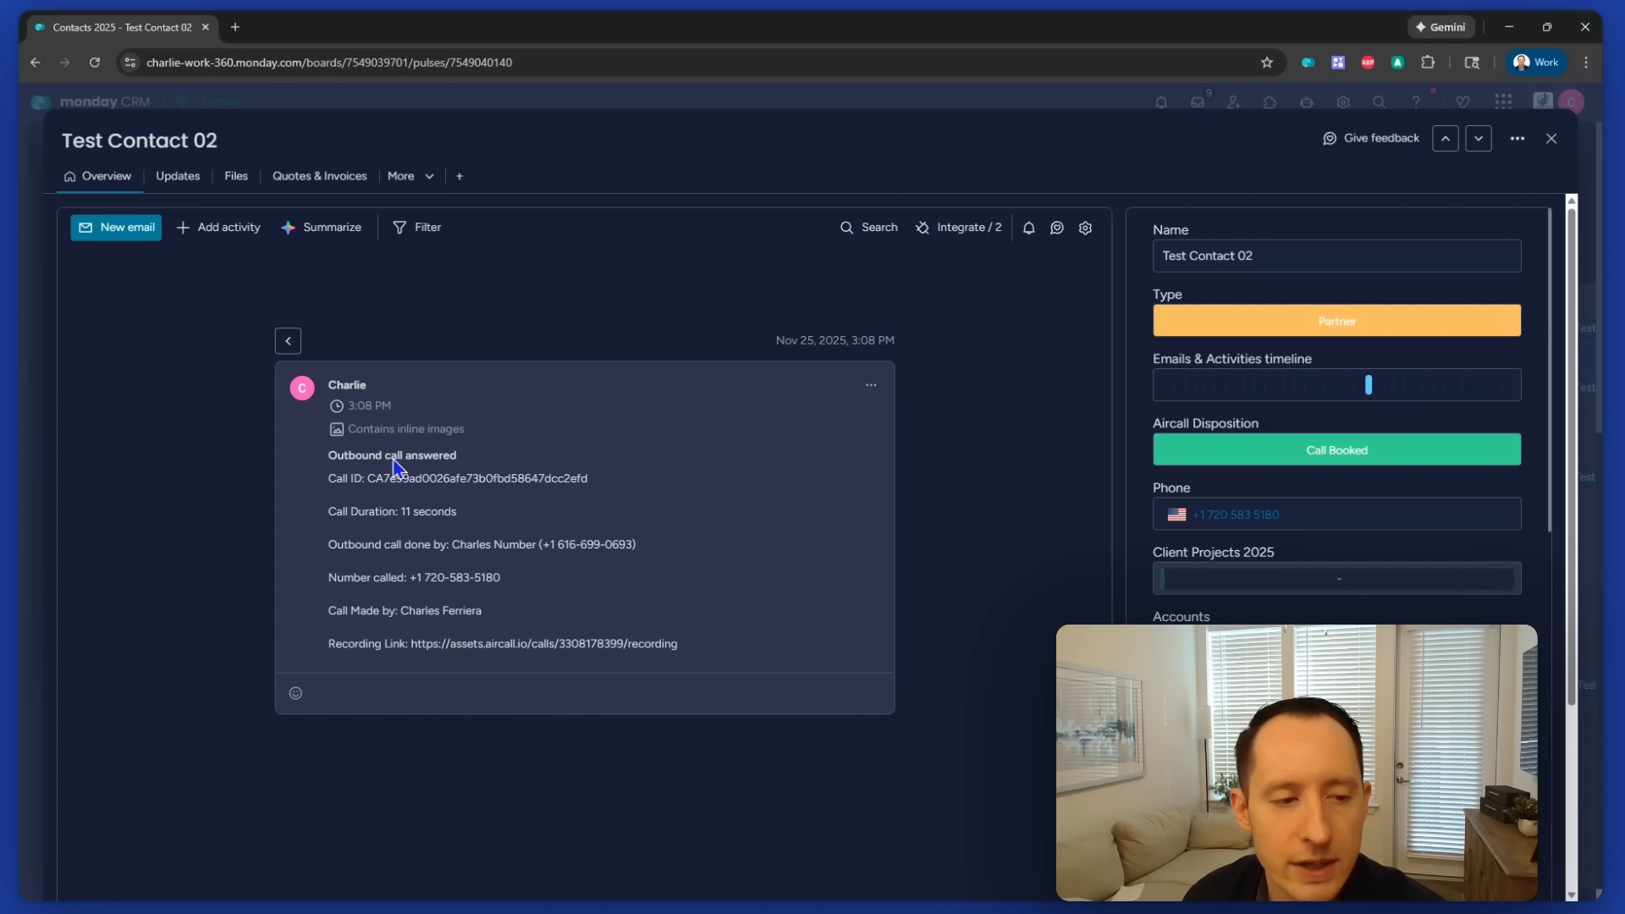
{"action": "left_click", "coordinate": [287, 343]}
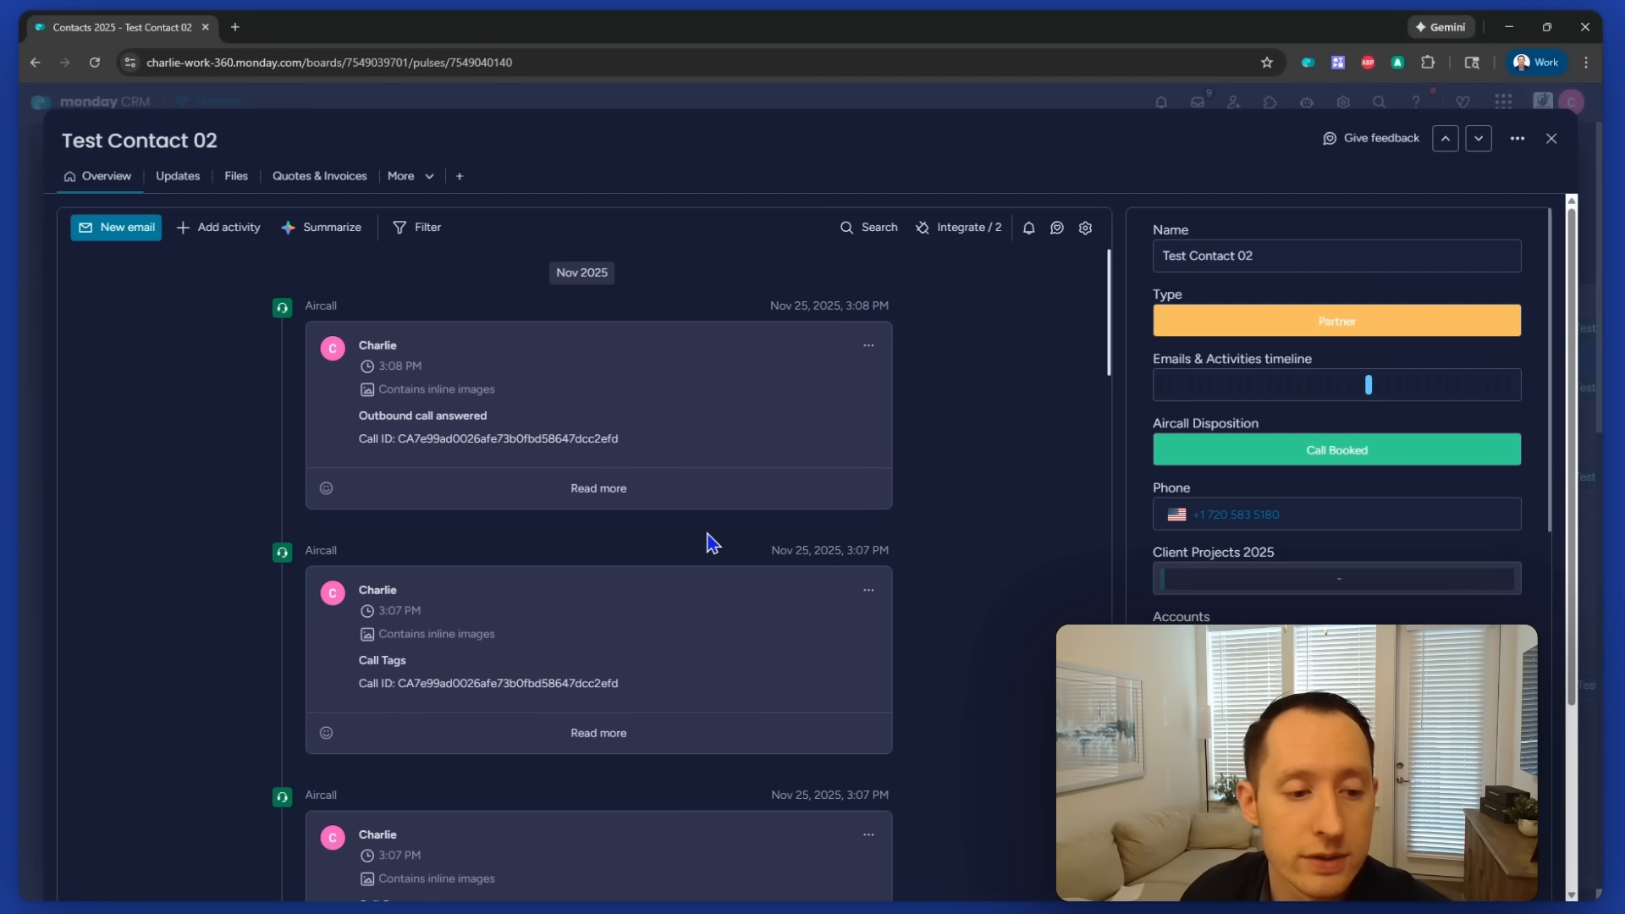
- Read the full Call Tags and Call Comments entries from the latest call in Test Contact 02's timeline
{"action": "left_click", "coordinate": [607, 745]}
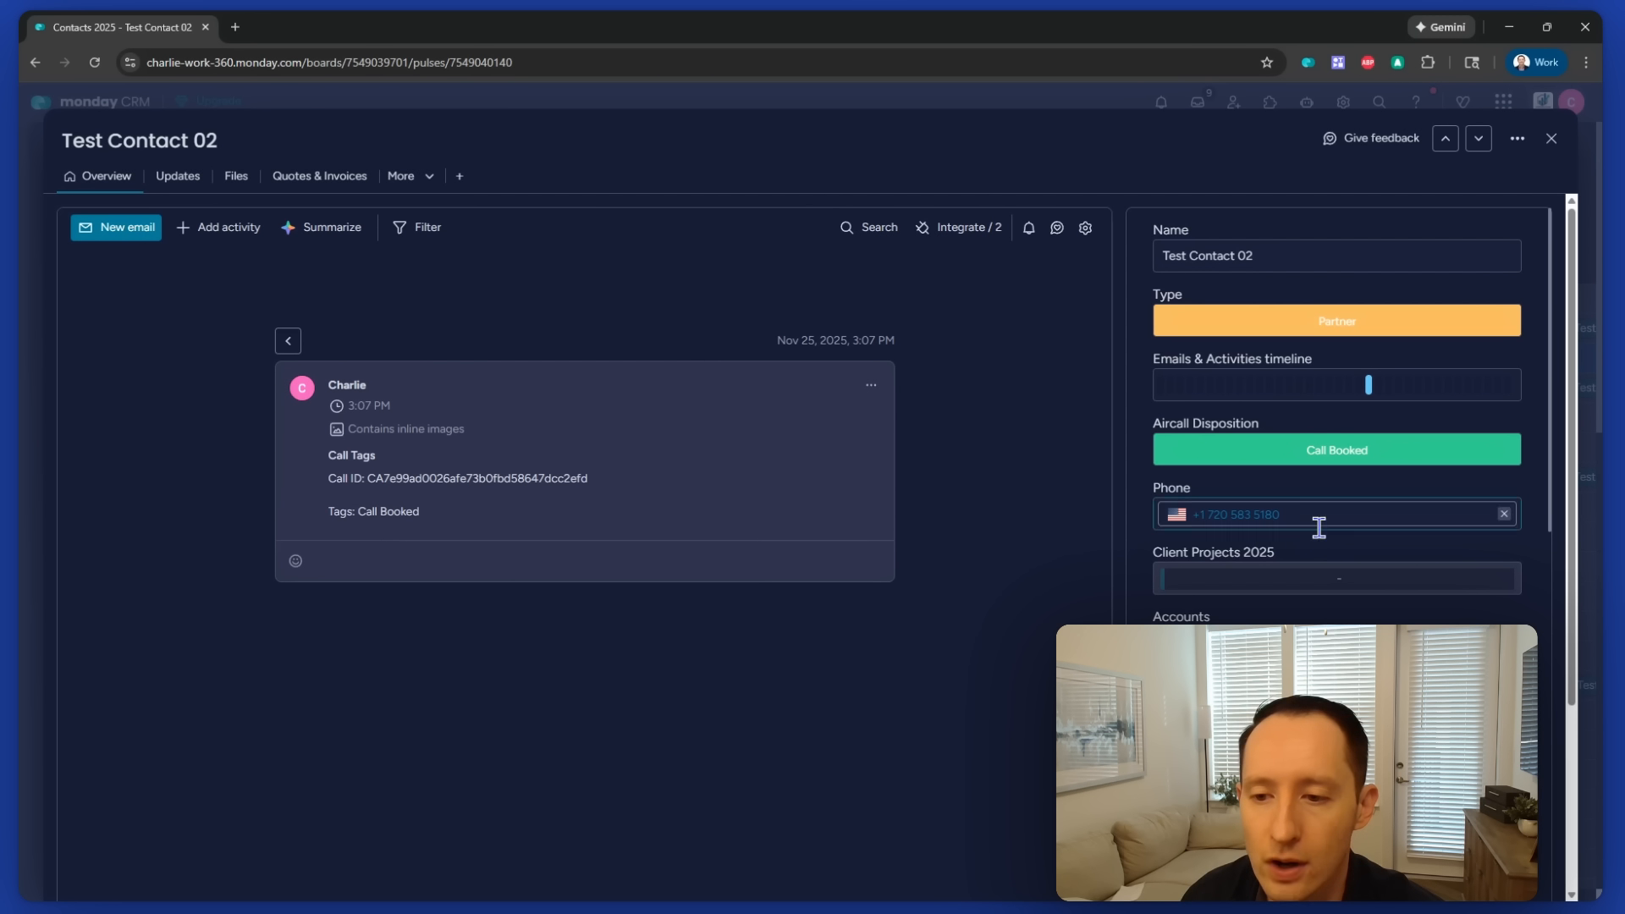
{"action": "left_click", "coordinate": [288, 340]}
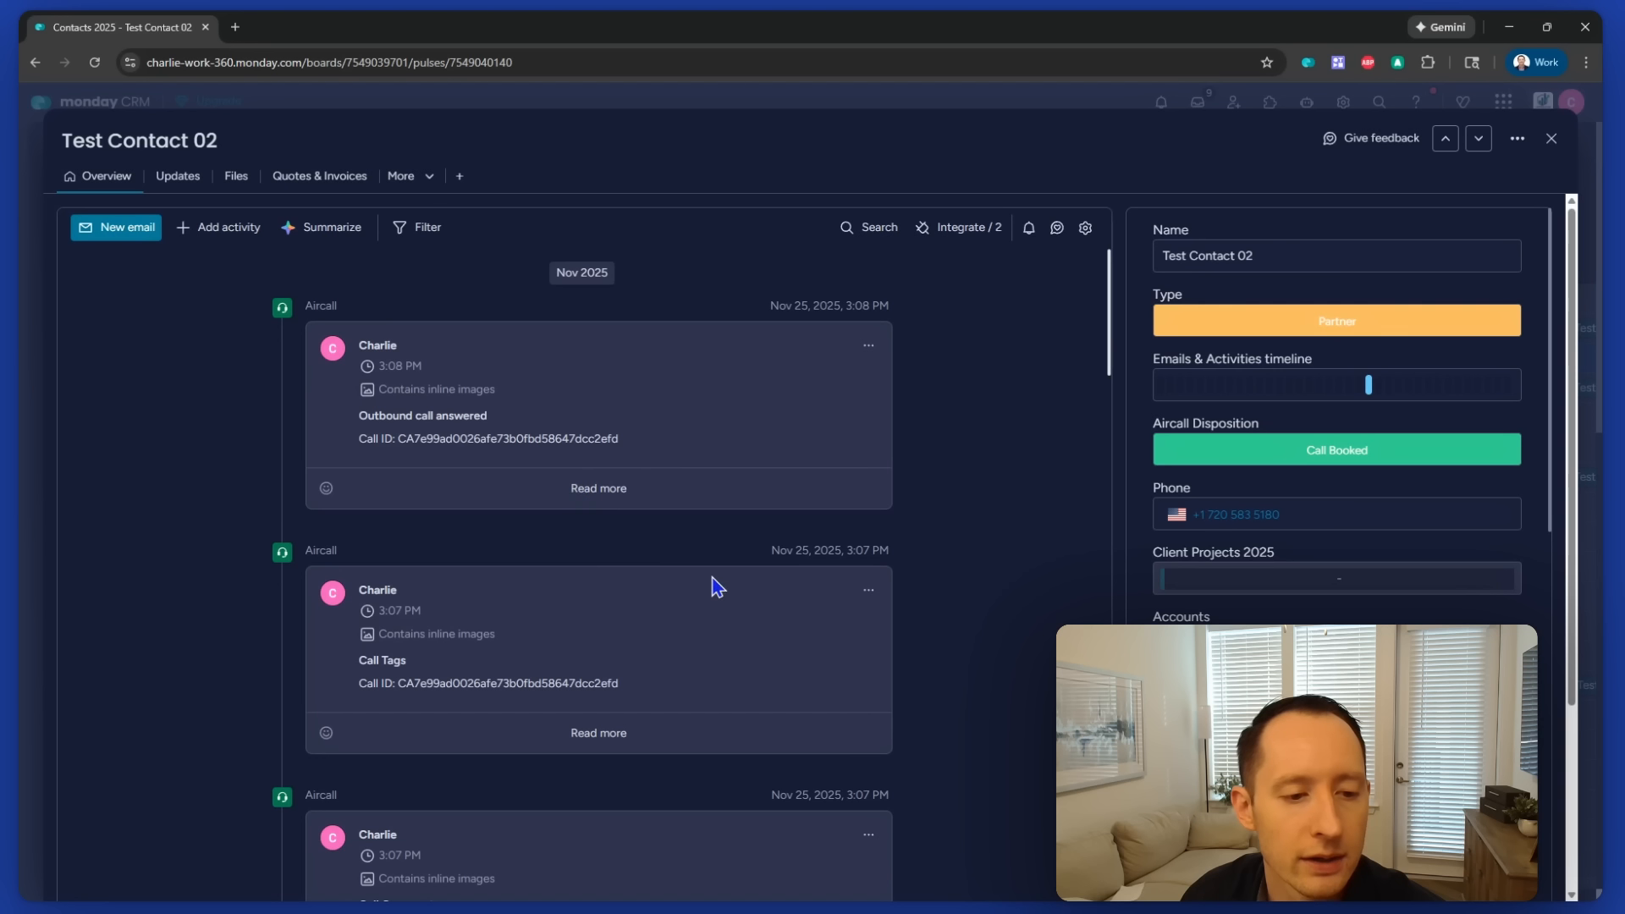
{"action": "scroll", "coordinate": [718, 609], "scroll_direction": "down", "scroll_amount": 3}
{"action": "left_click", "coordinate": [599, 732]}
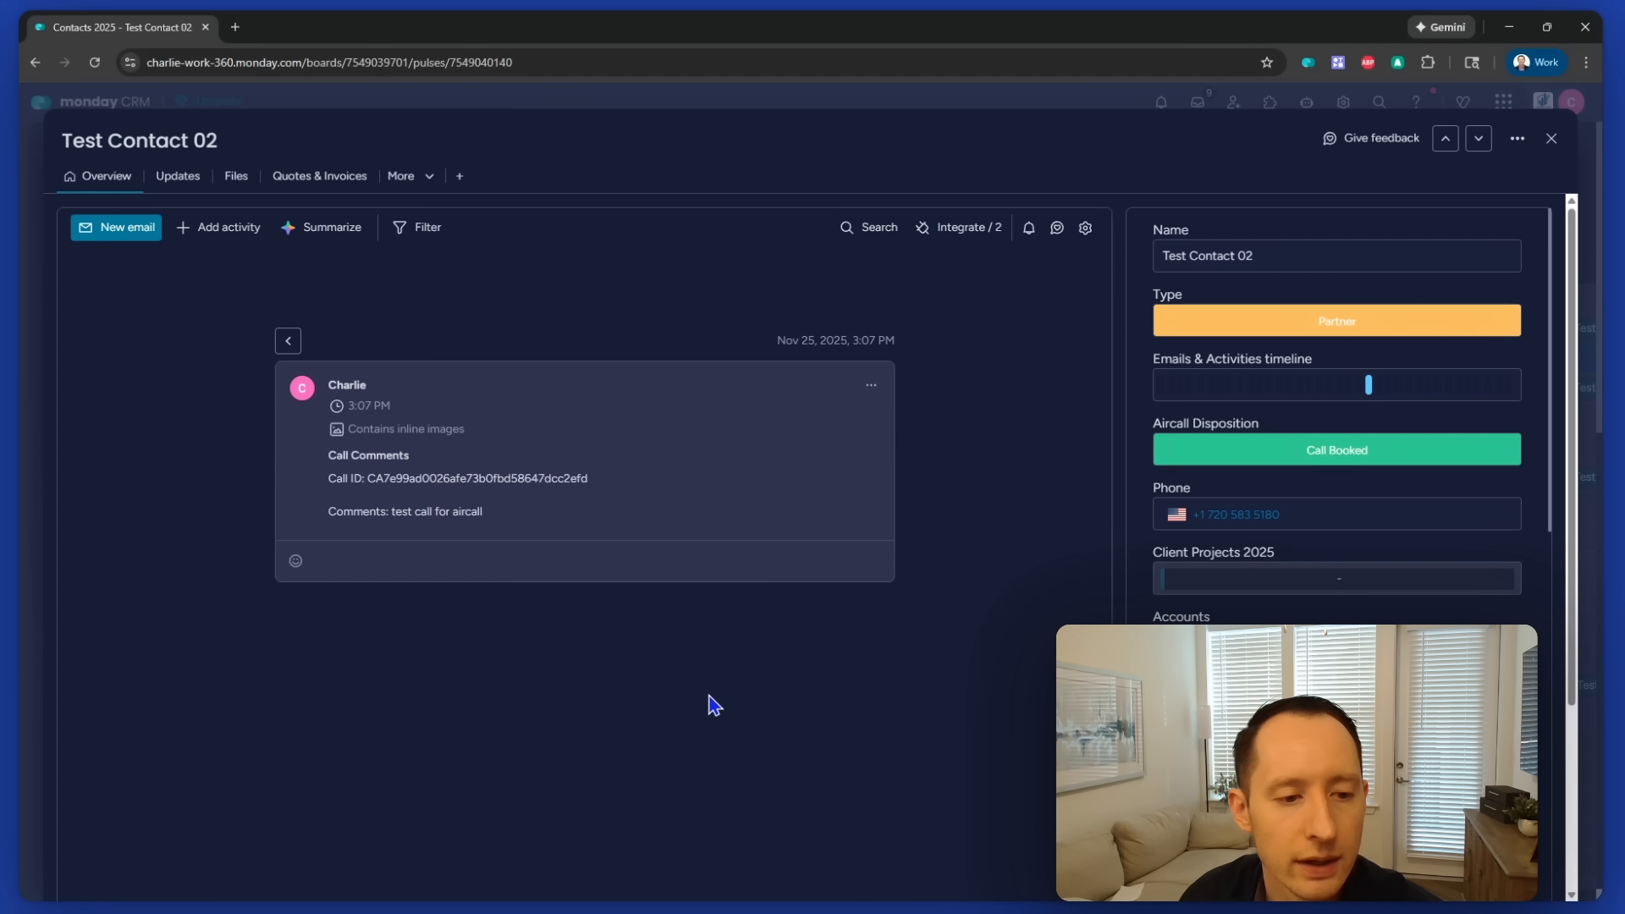
{"action": "left_click", "coordinate": [289, 341]}
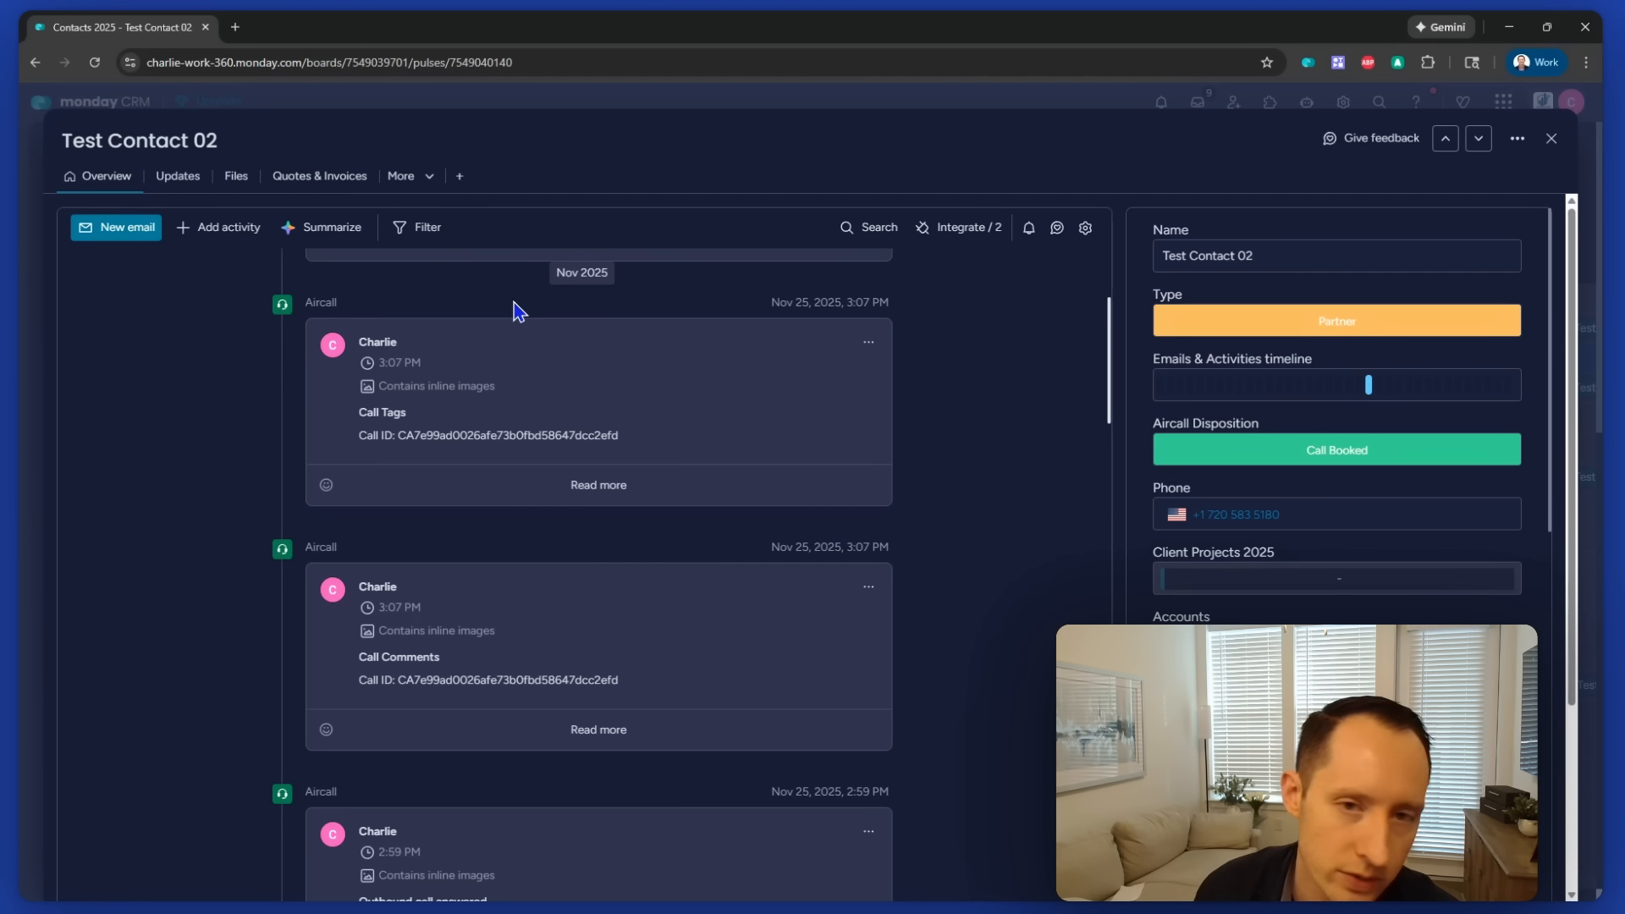
- Close Test Contact 02's record and examine the notes, tags, call times and recording columns on the Aircall Calls (192659) board
{"action": "left_click", "coordinate": [1552, 143]}
{"action": "scroll", "coordinate": [105, 550], "scroll_direction": "down", "scroll_amount": 3}
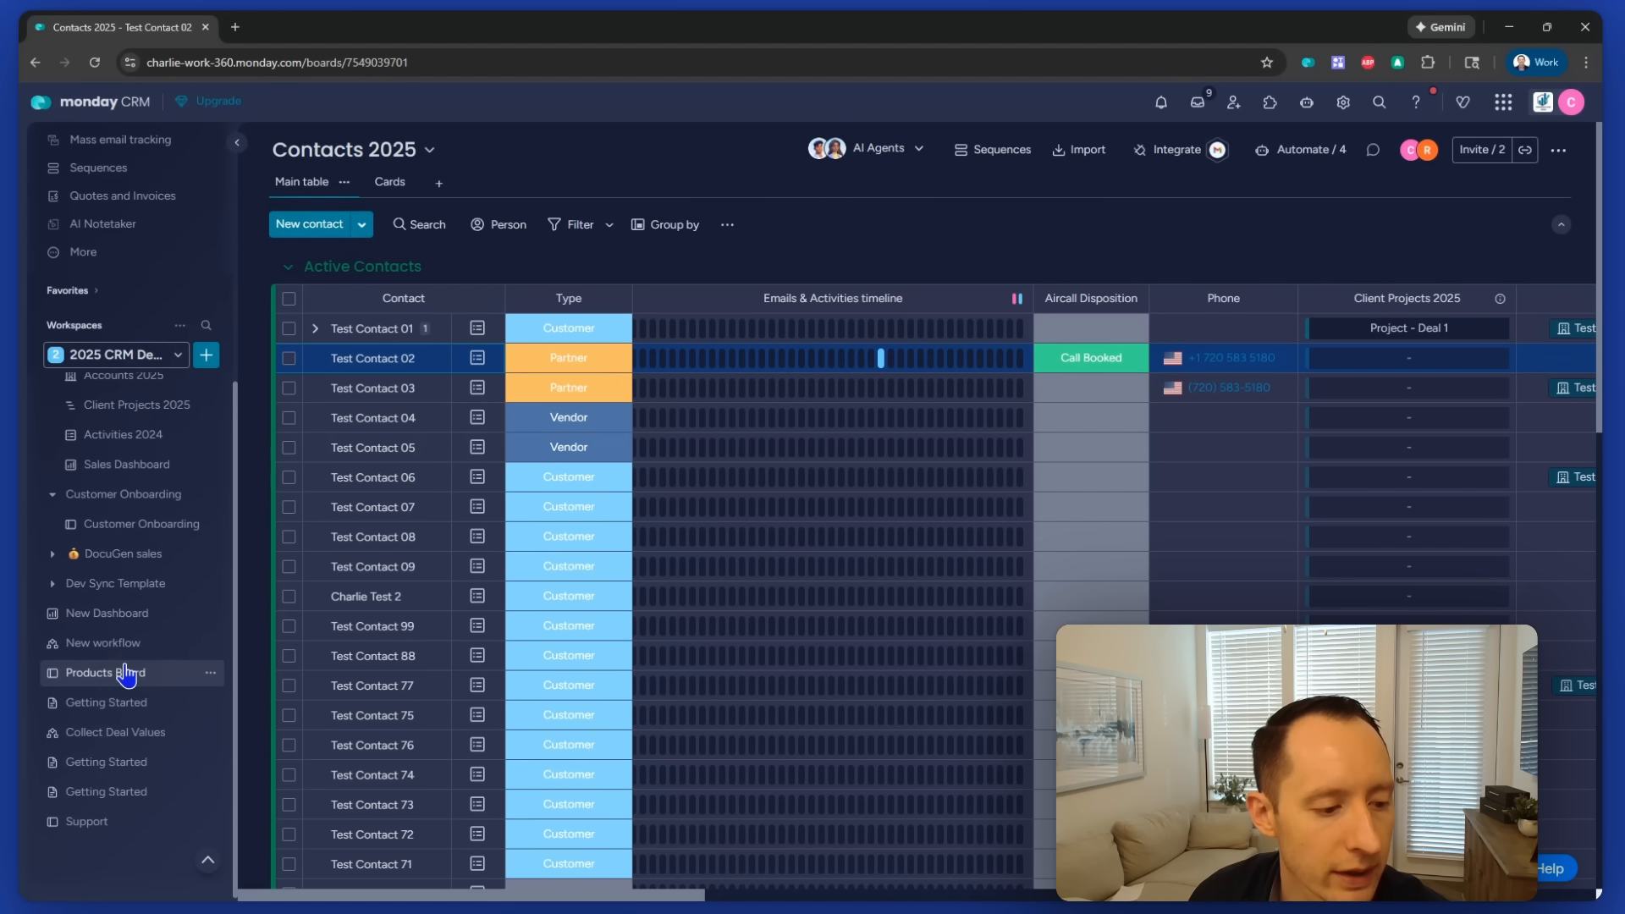
{"action": "scroll", "coordinate": [136, 678], "scroll_direction": "up", "scroll_amount": 3}
{"action": "scroll", "coordinate": [168, 728], "scroll_direction": "down", "scroll_amount": 3}
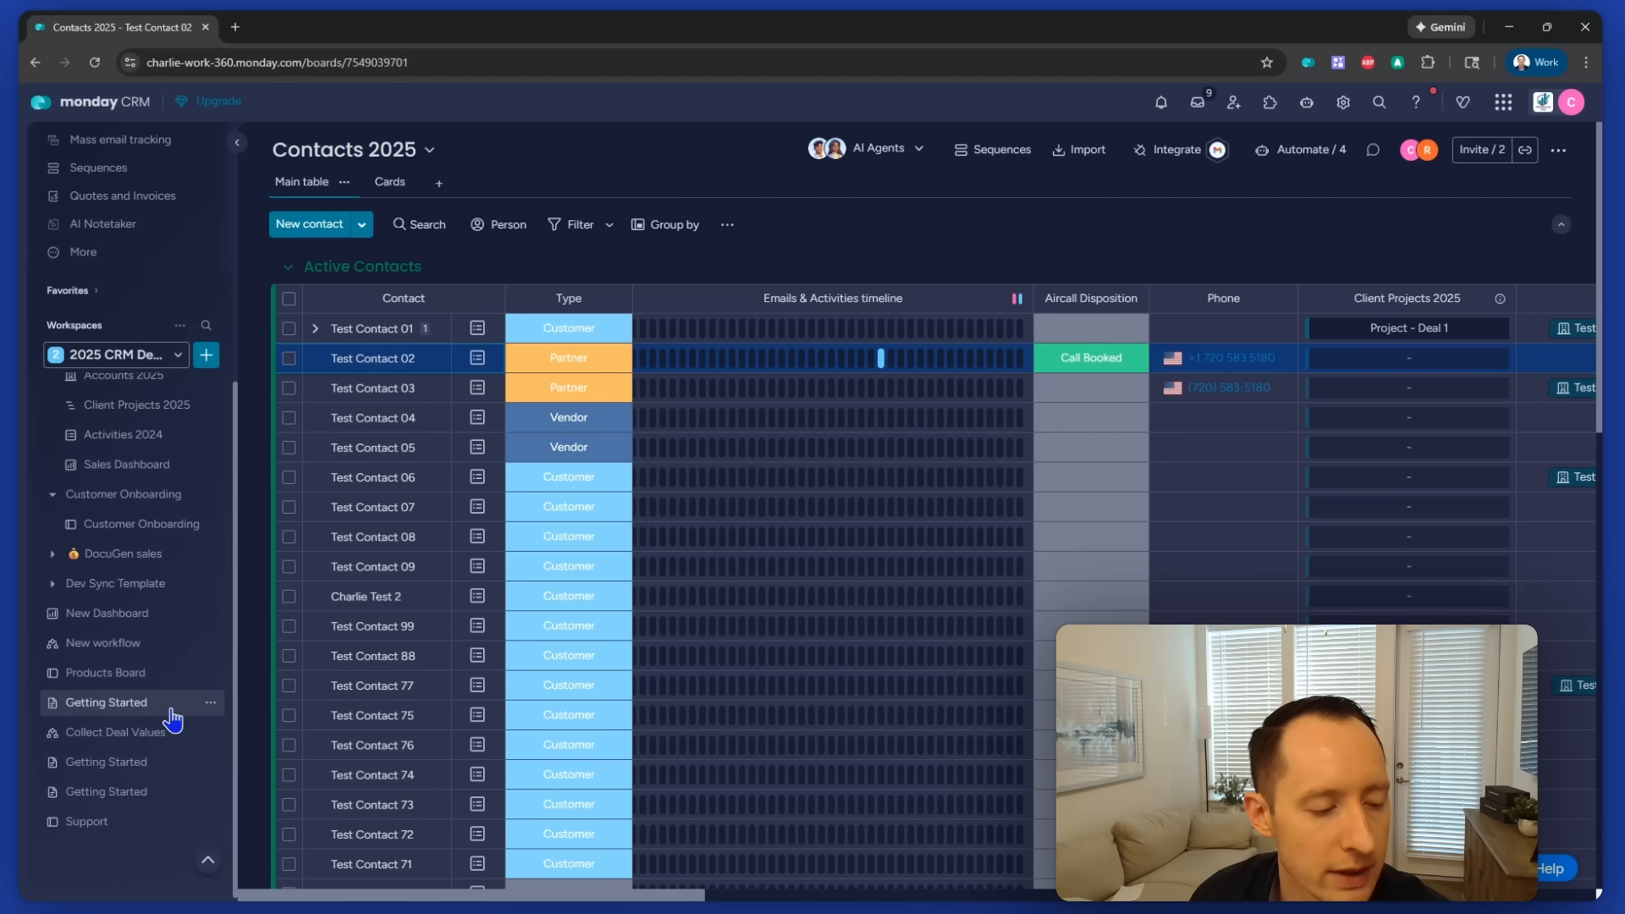
{"action": "scroll", "coordinate": [173, 783], "scroll_direction": "up", "scroll_amount": 2}
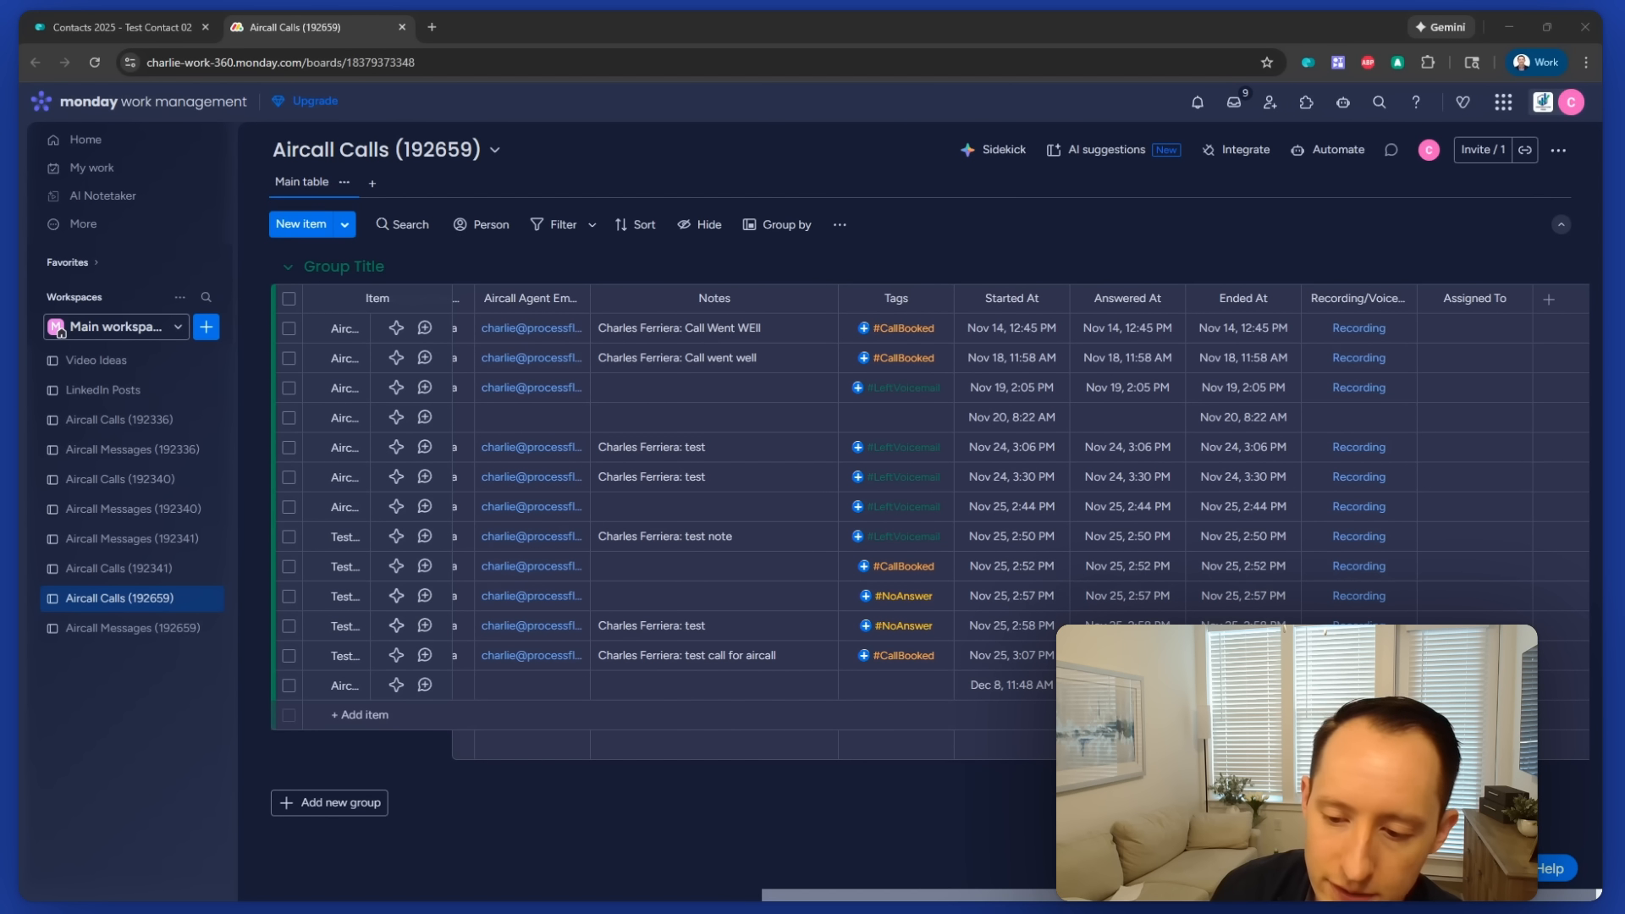
{"action": "scroll", "coordinate": [932, 508], "scroll_direction": "left", "scroll_amount": 1}
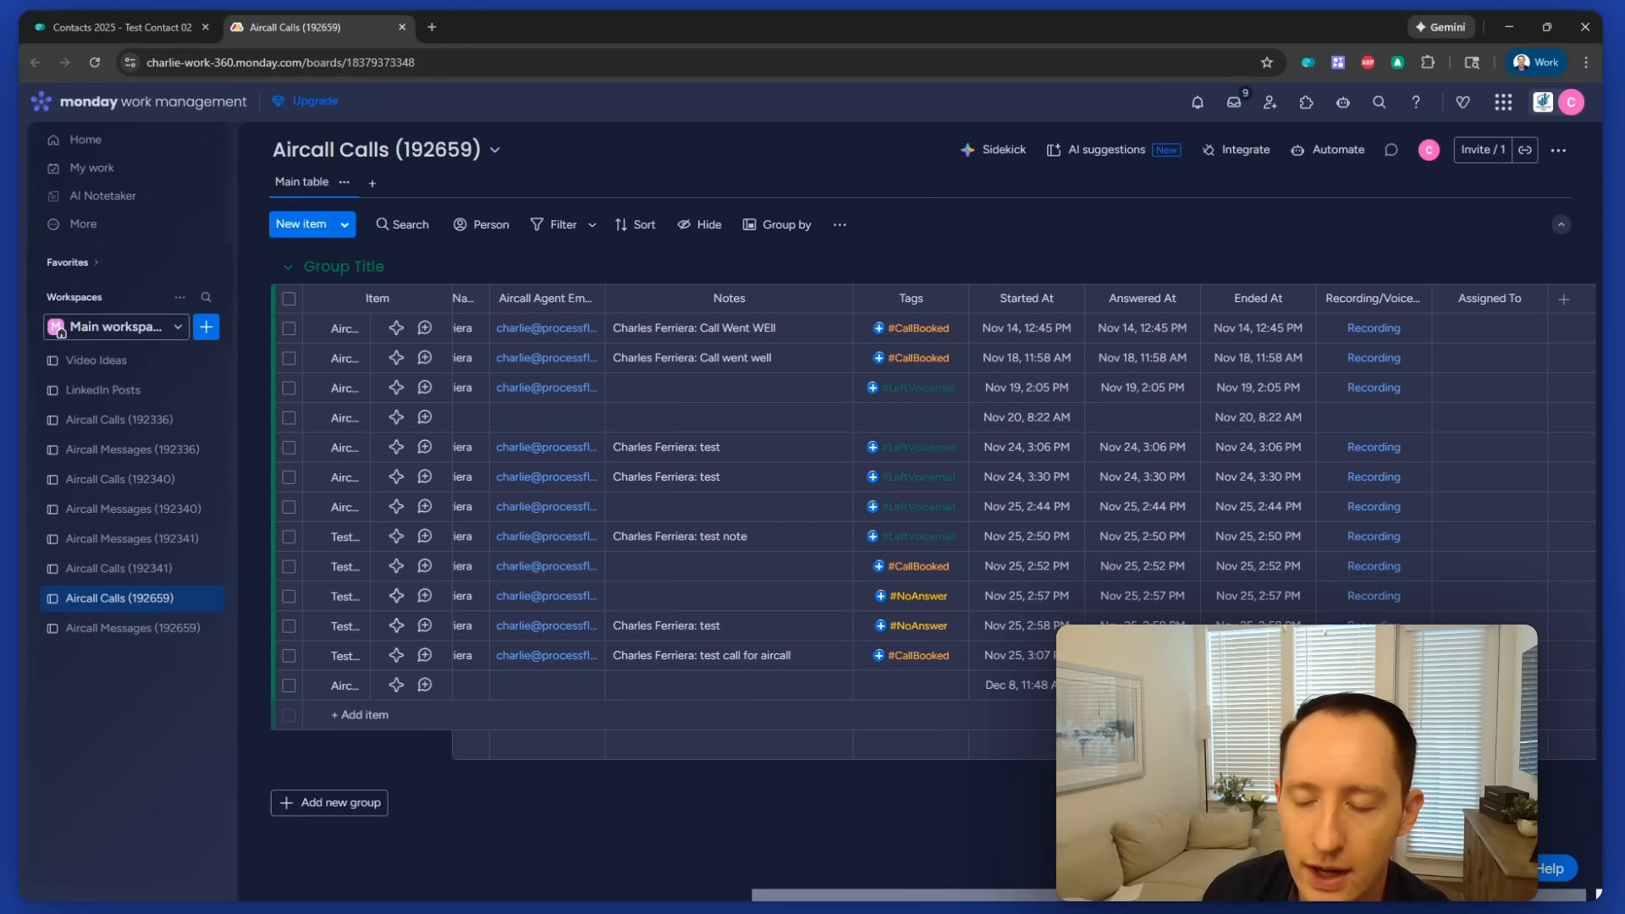